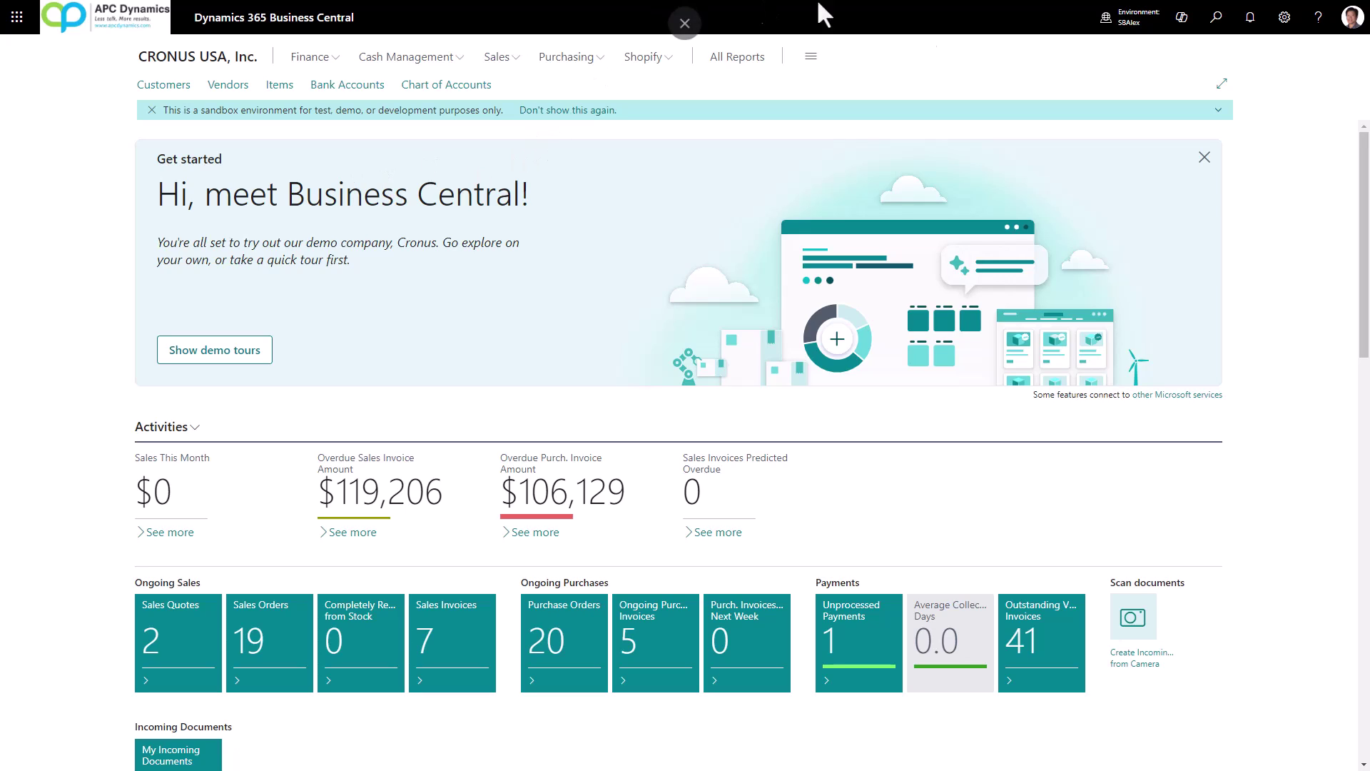
- Find the Bank Deposits list and start a new bank deposit
click(1216, 30)
text(bqank dep)
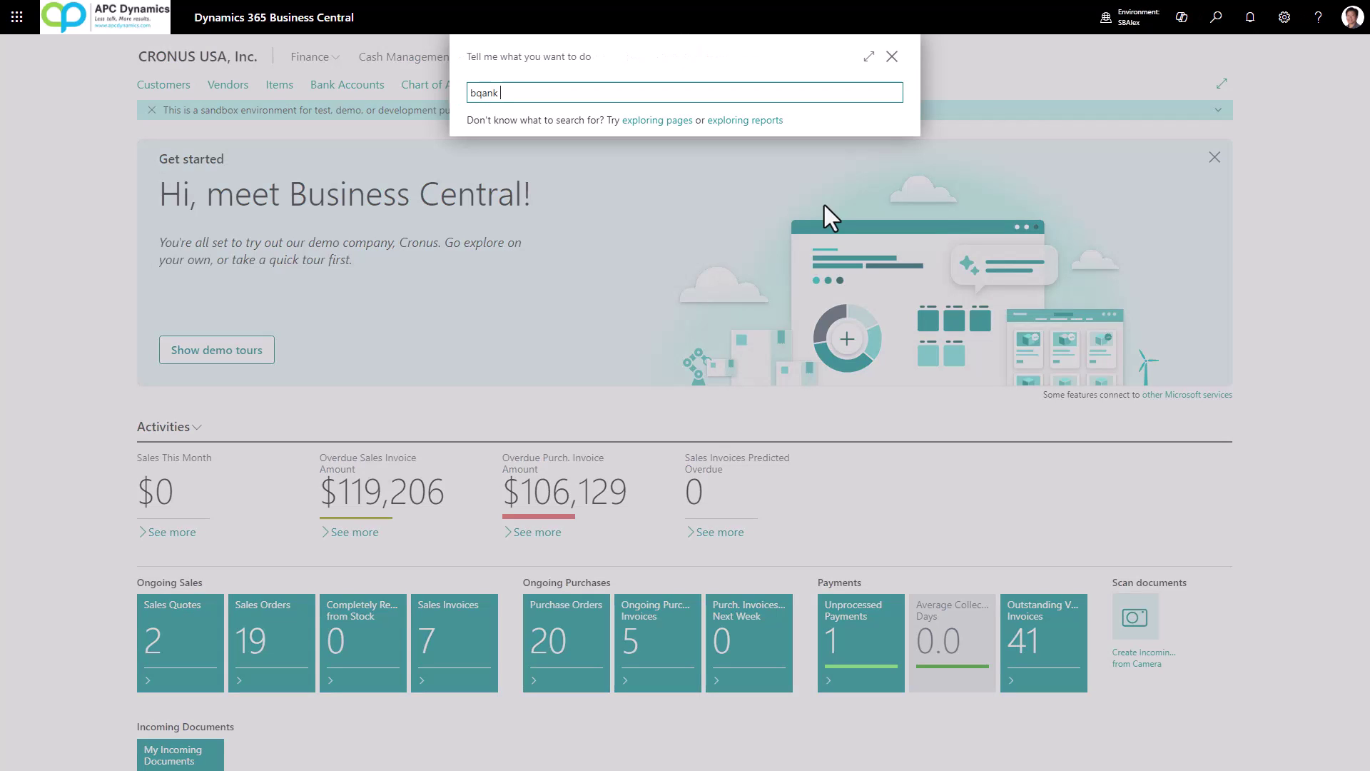
click(534, 150)
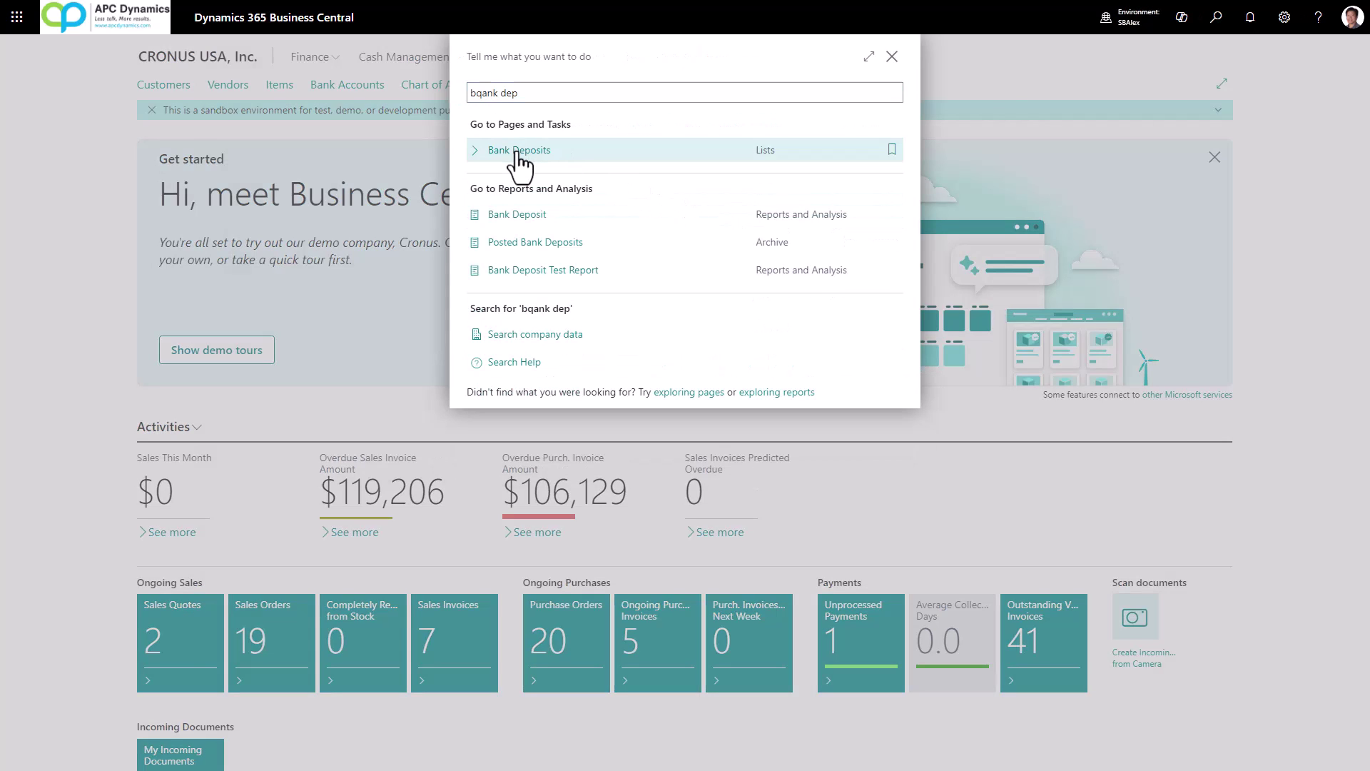
click(526, 96)
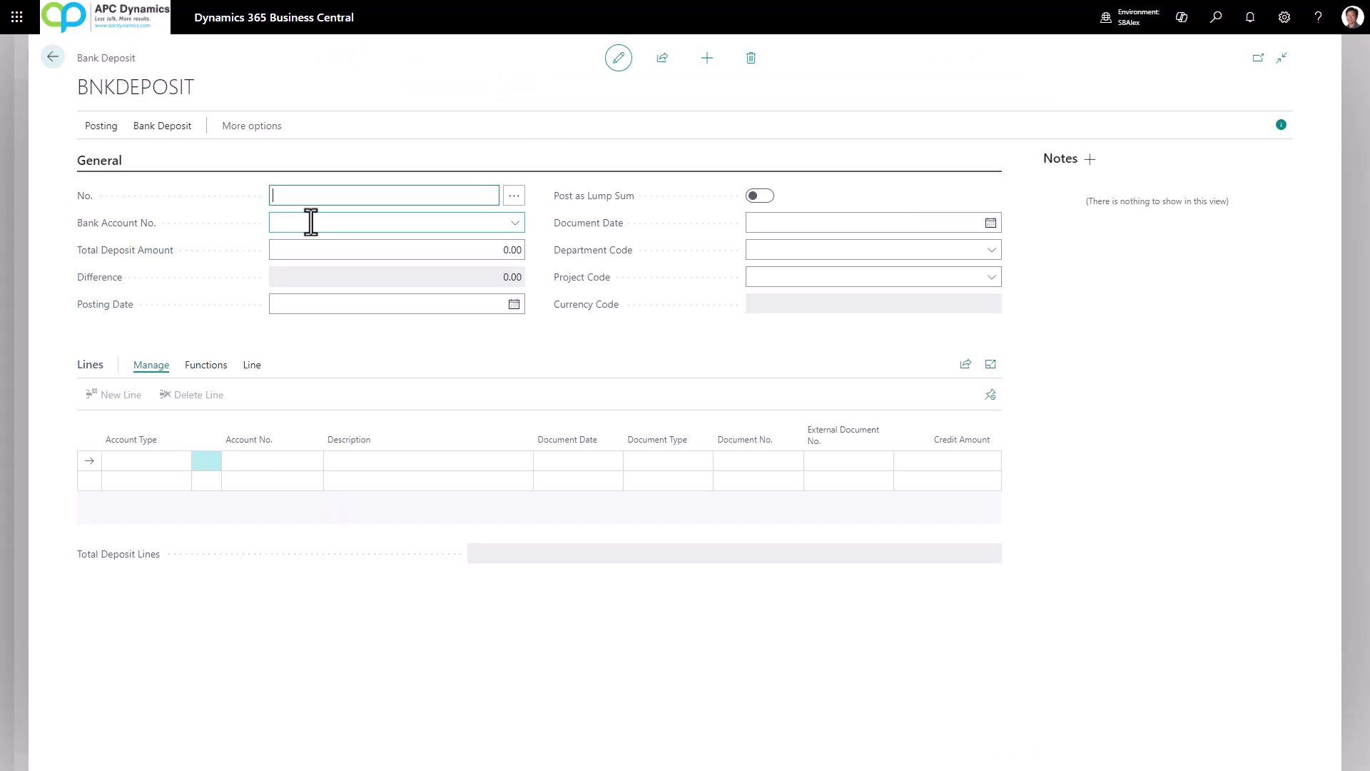
- Set the new deposit's bank account to WWB-OPERATING, leaving the total deposit amount and posting date at their defaults
click(310, 222)
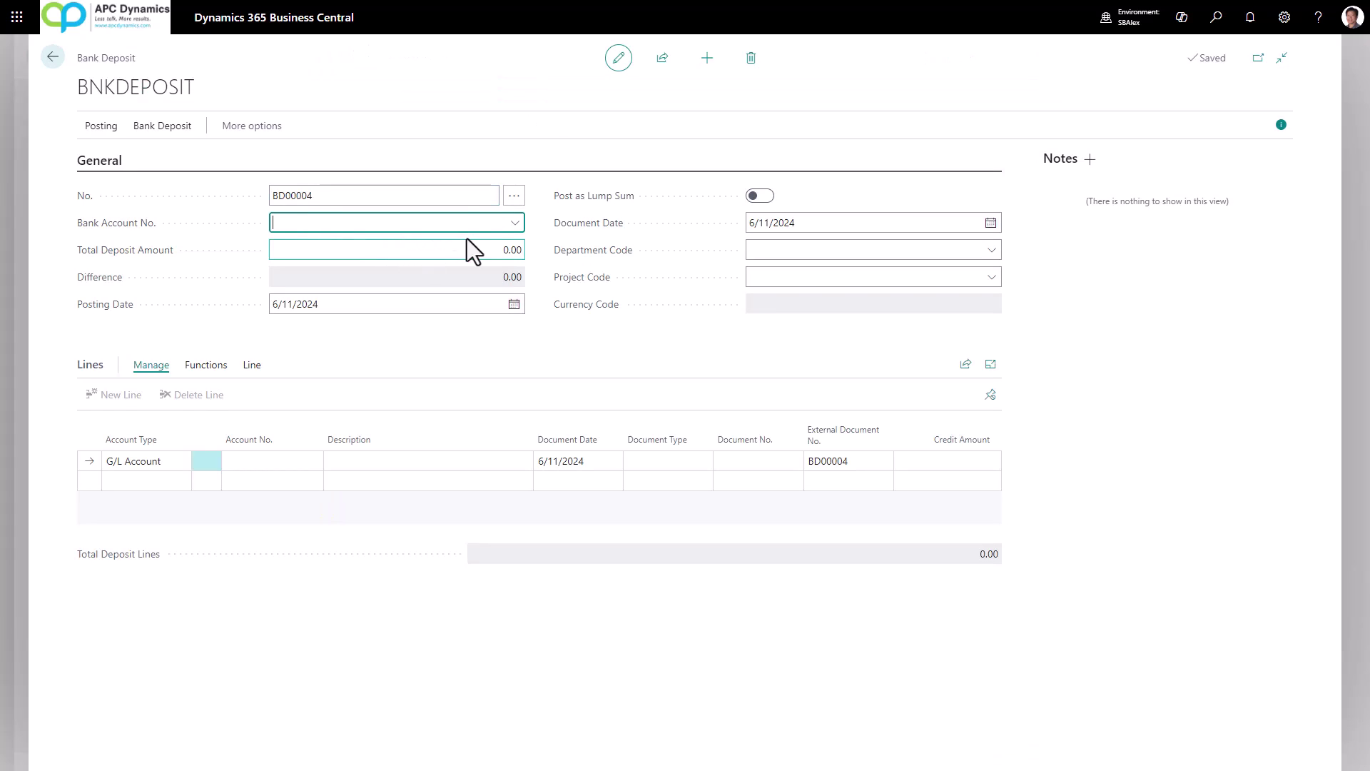
click(514, 224)
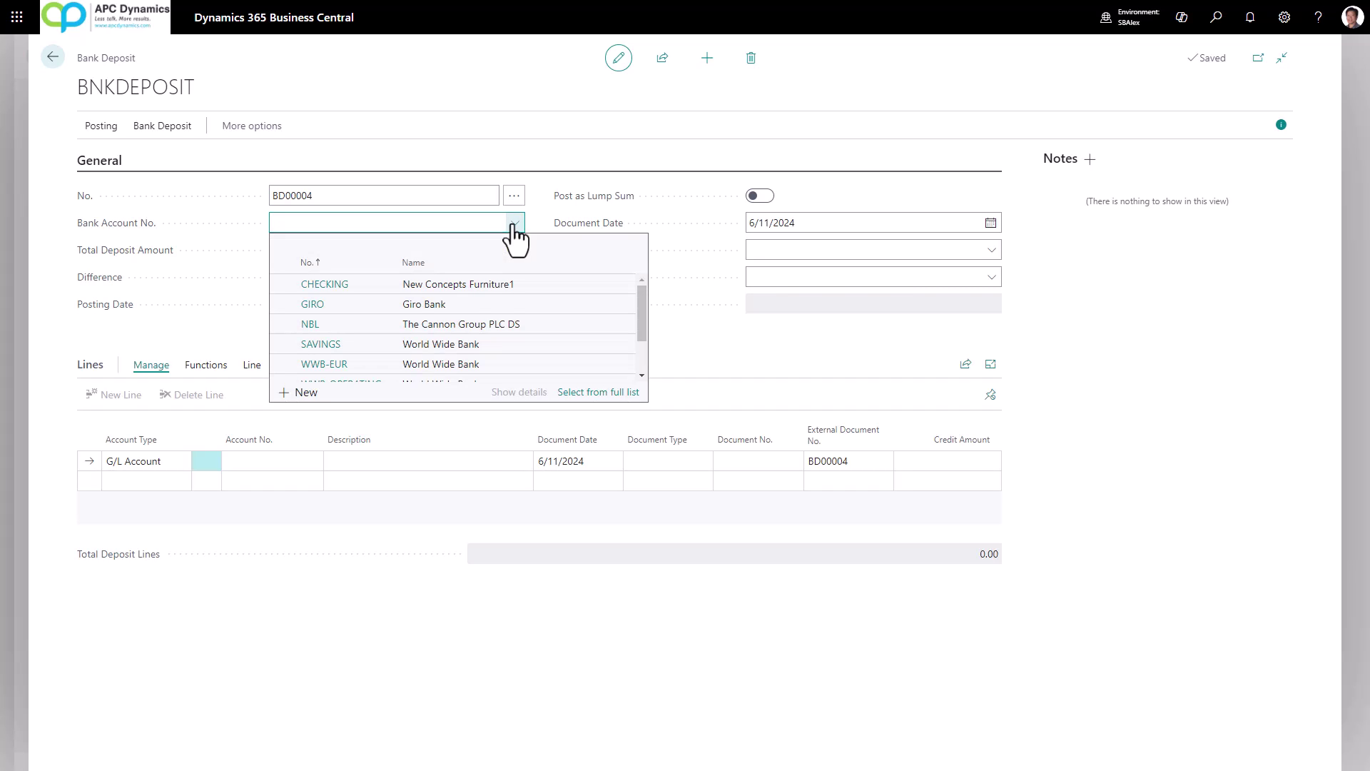
scroll(481, 321, down, 1)
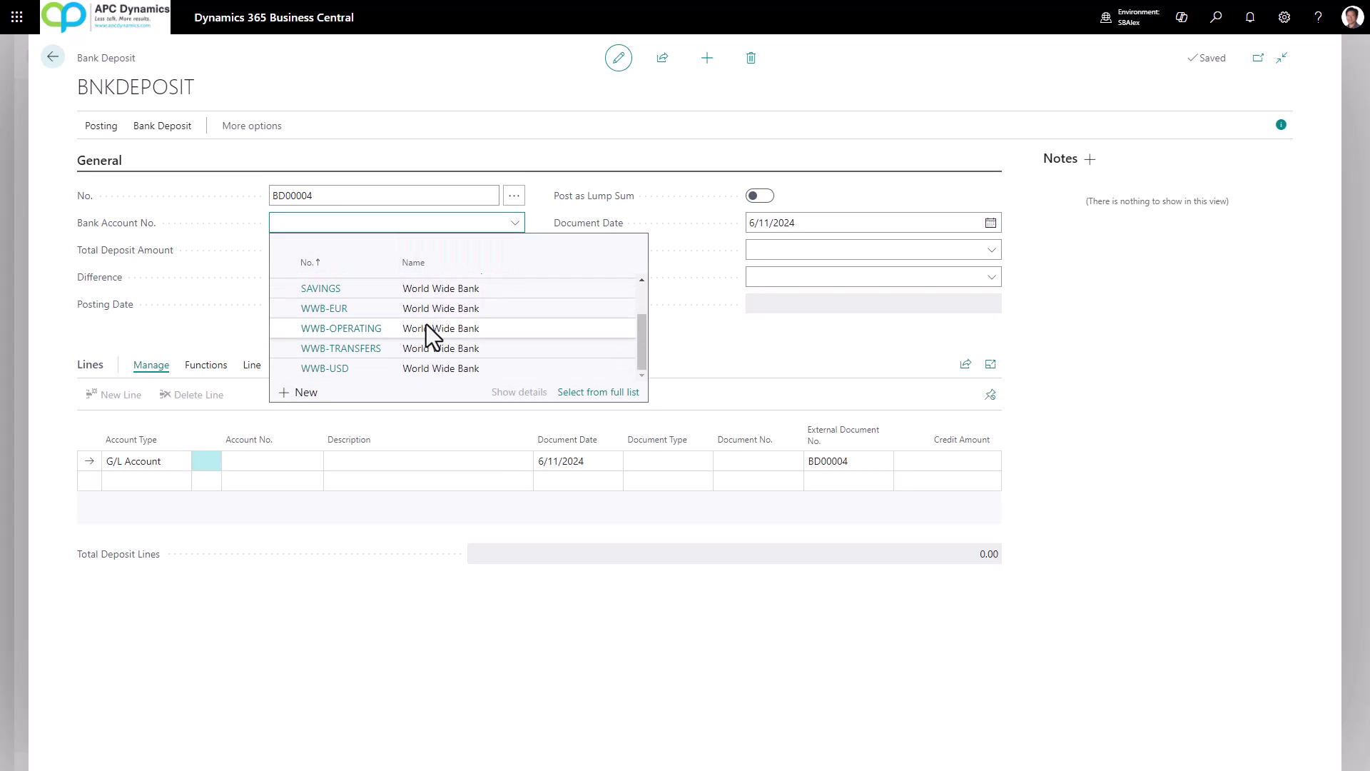
click(370, 329)
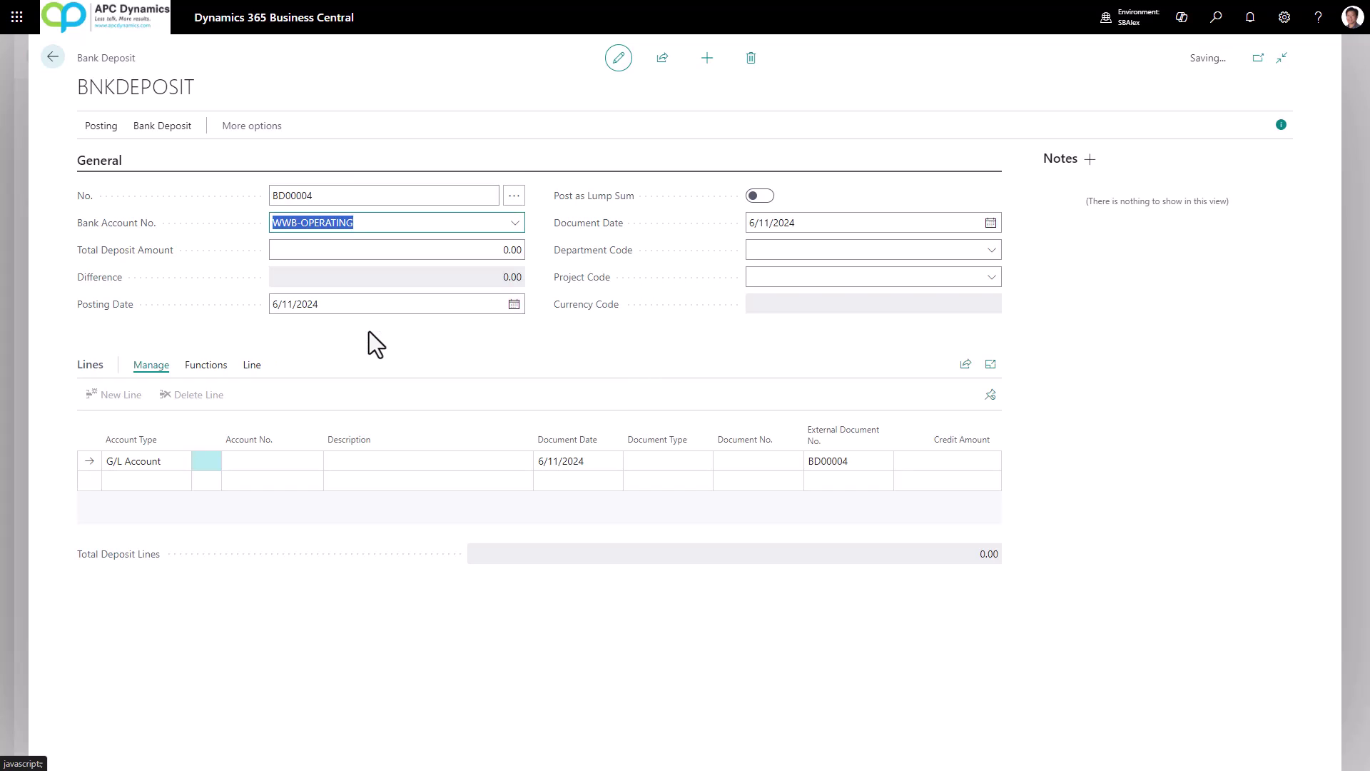
click(421, 257)
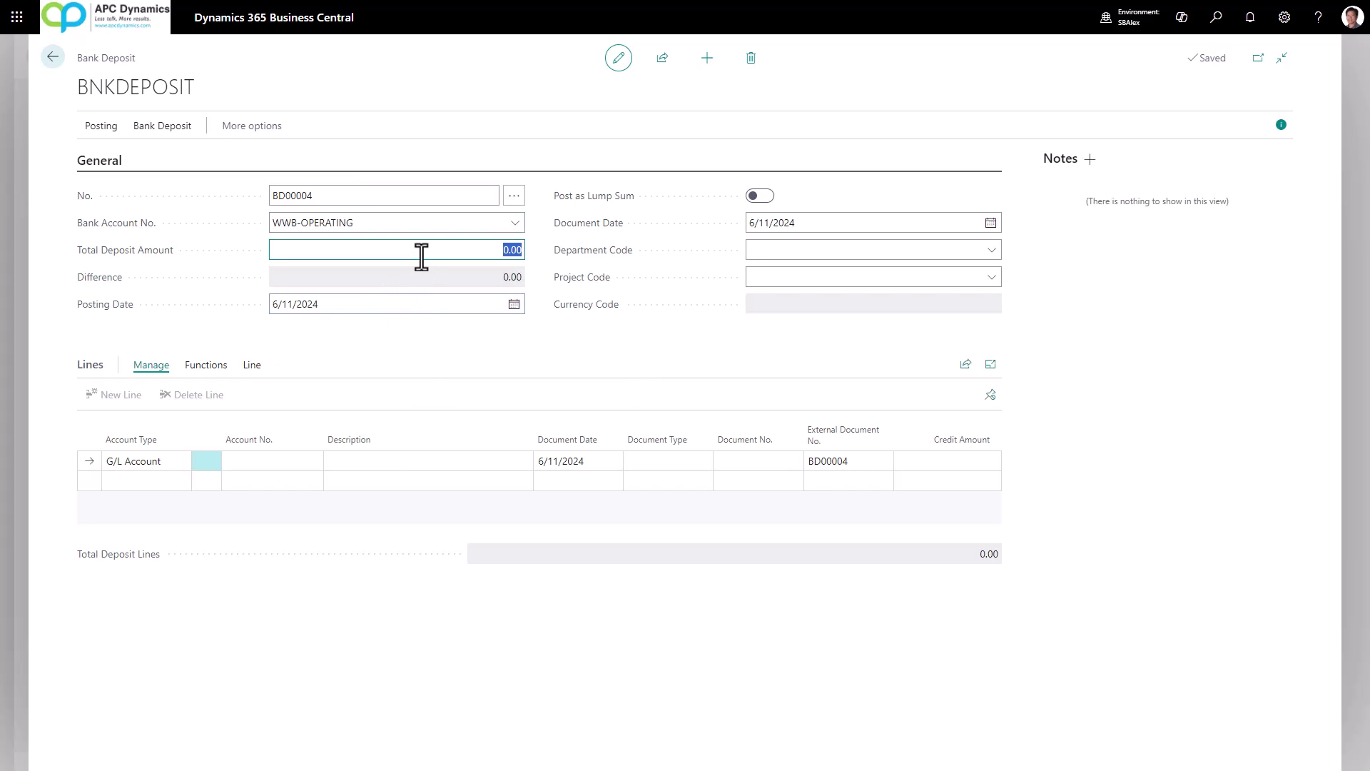
click(335, 306)
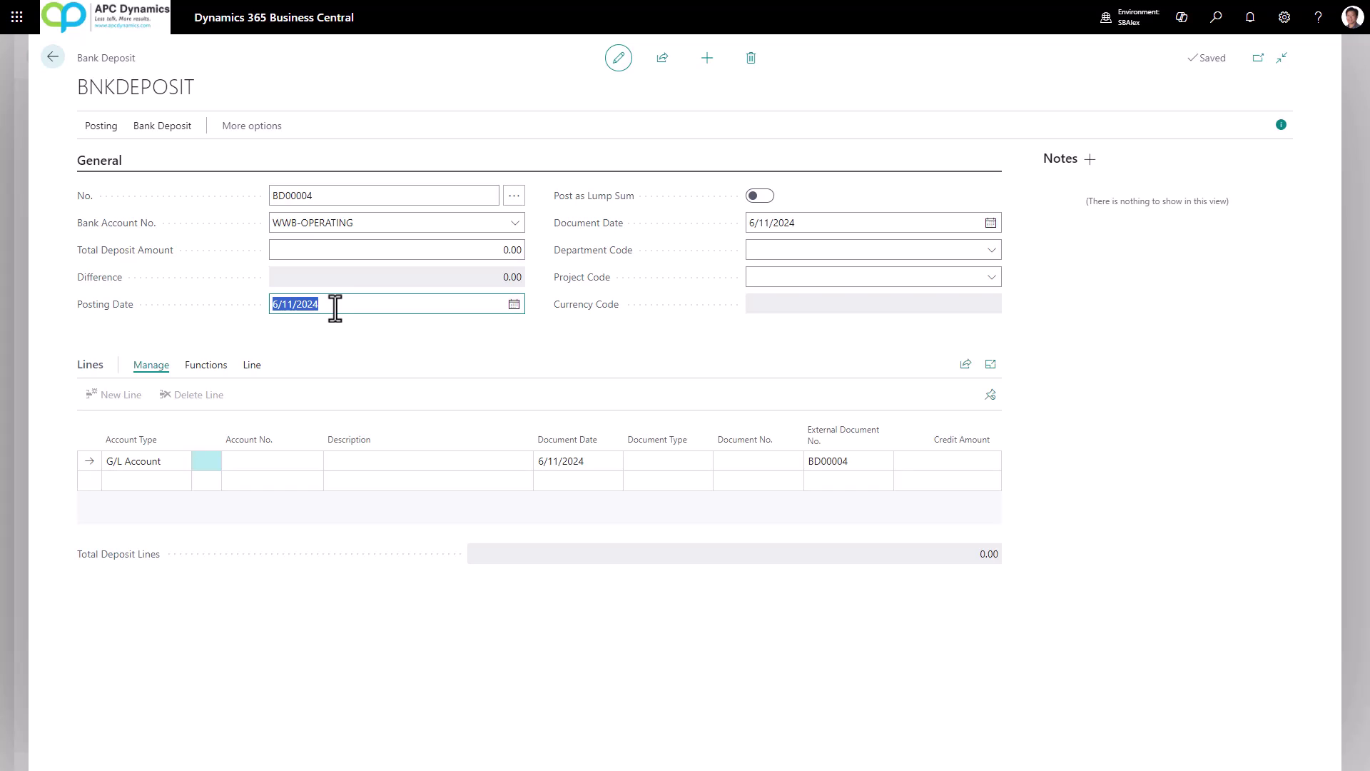
- Set the first deposit line's account type to Customer and choose The Cannon Group PLC DS as its account
click(143, 463)
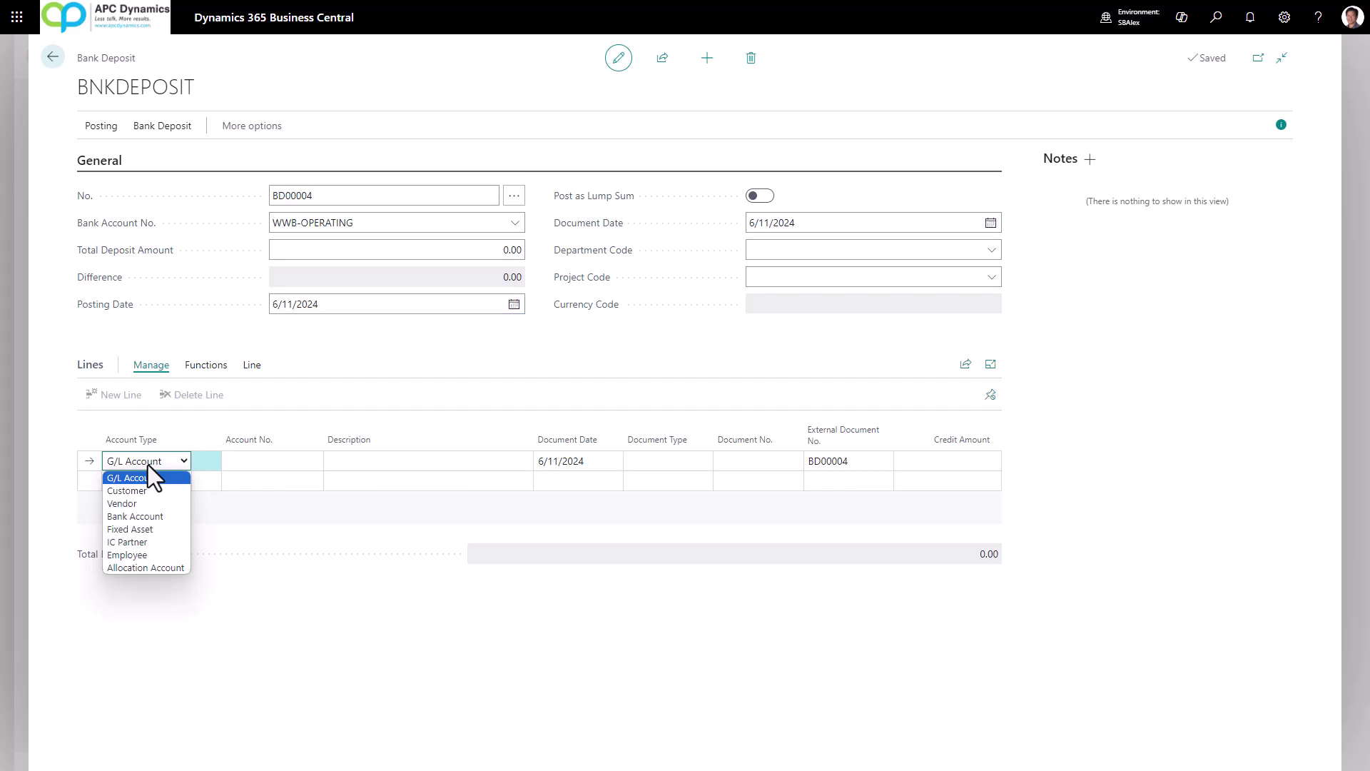
click(157, 491)
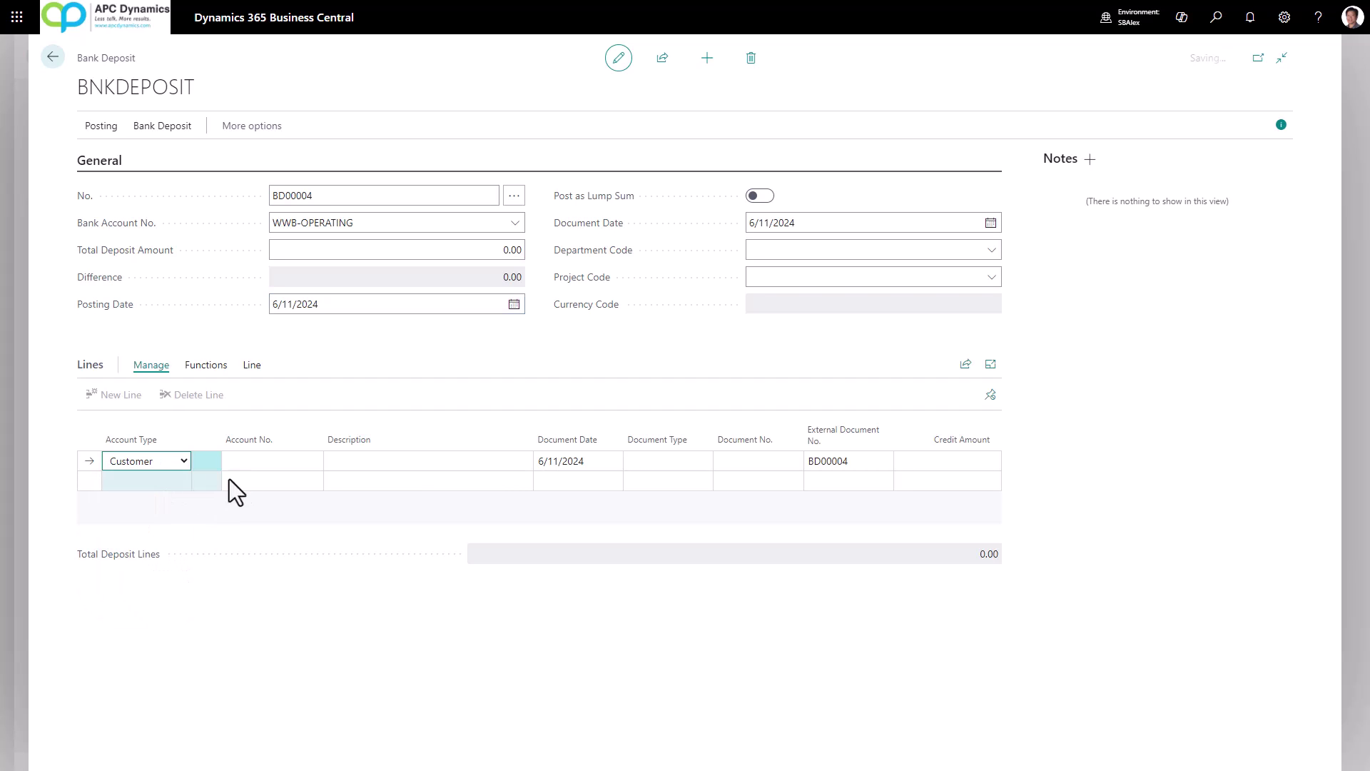
click(291, 463)
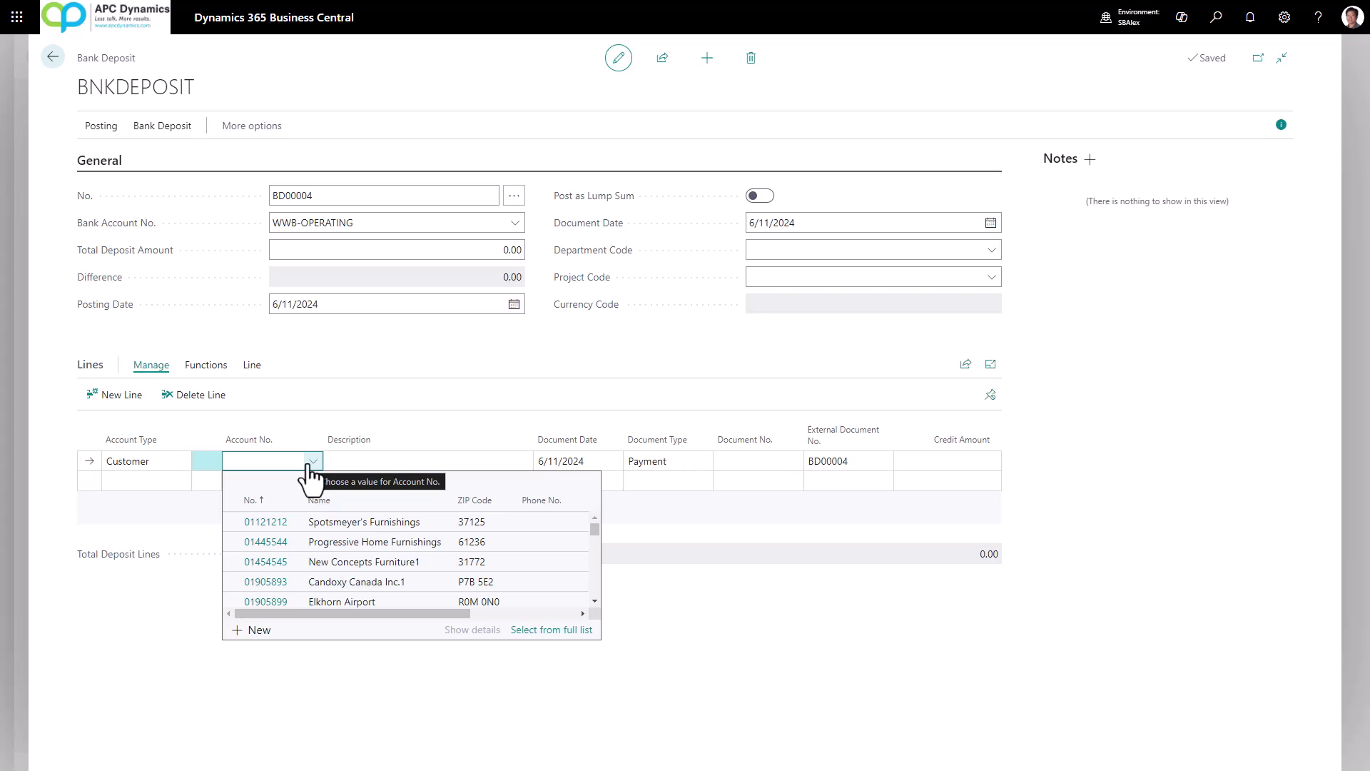
text(10000)
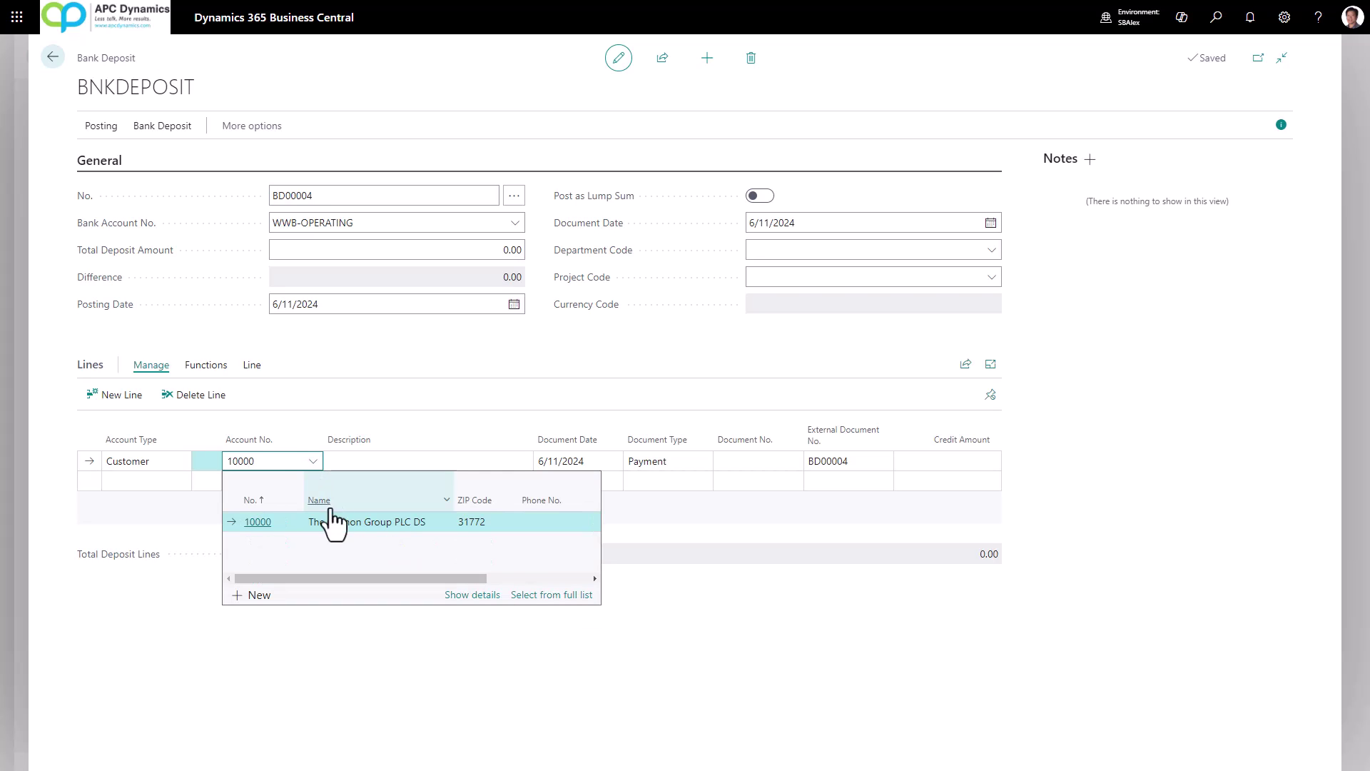
click(357, 524)
- On the Cannon Group line, set the document date to 5/24/2024 and both document number and external document number to 1234
click(557, 463)
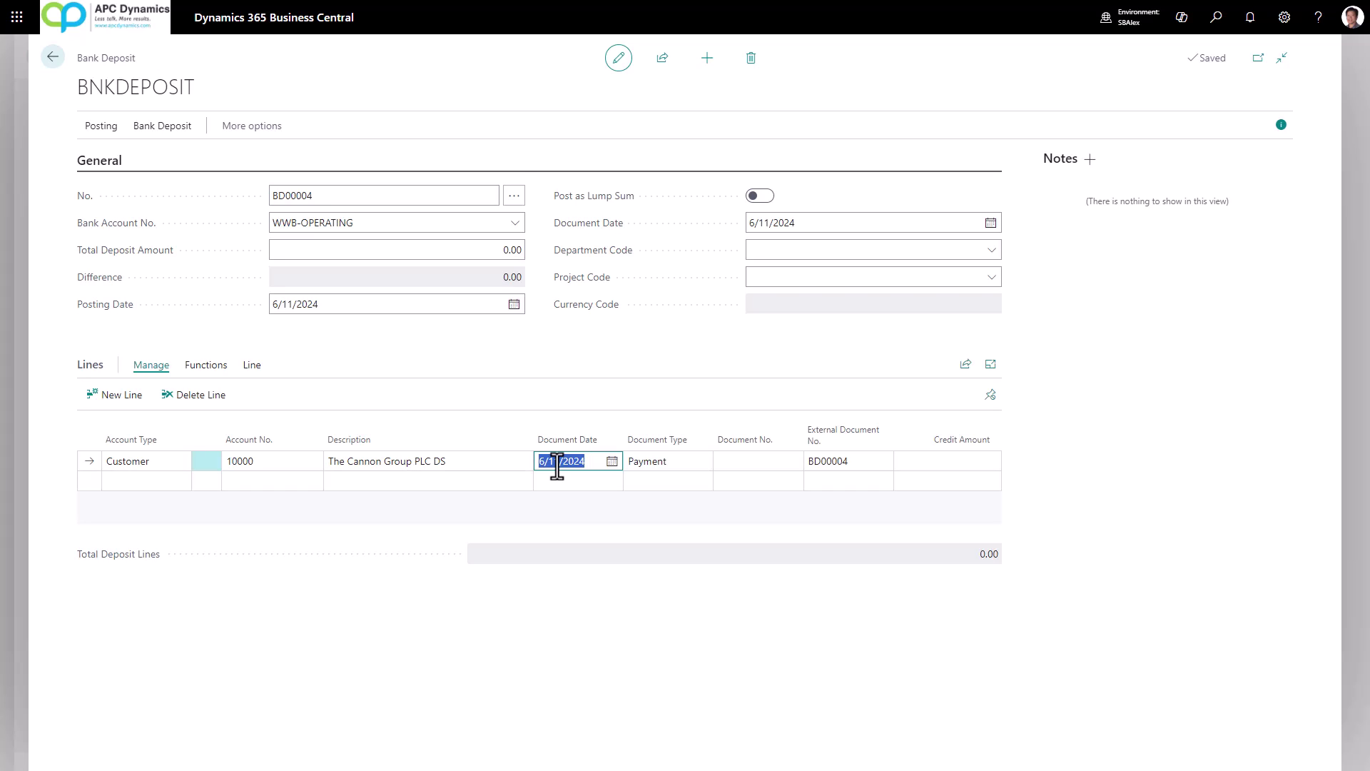
text(5/24)
key(Tab)
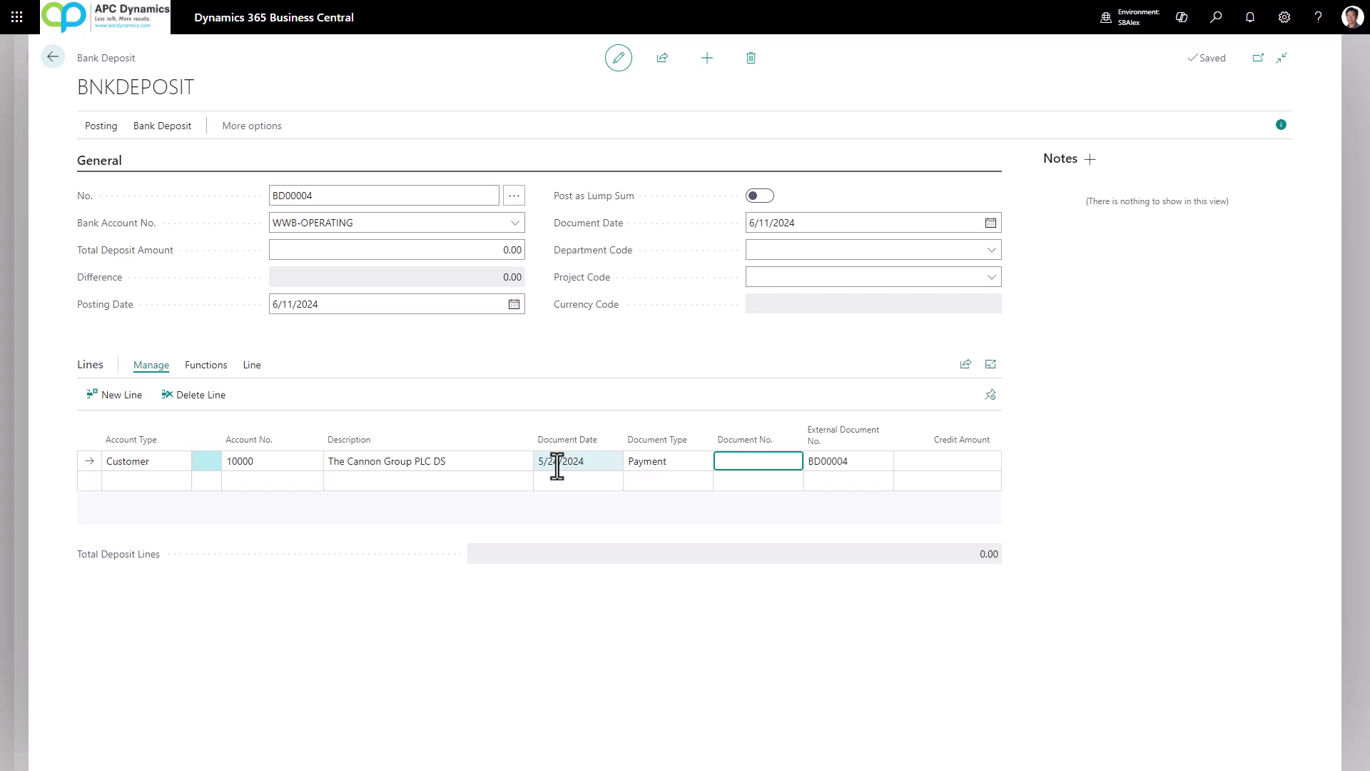
text(1234)
key(Tab)
text(1234)
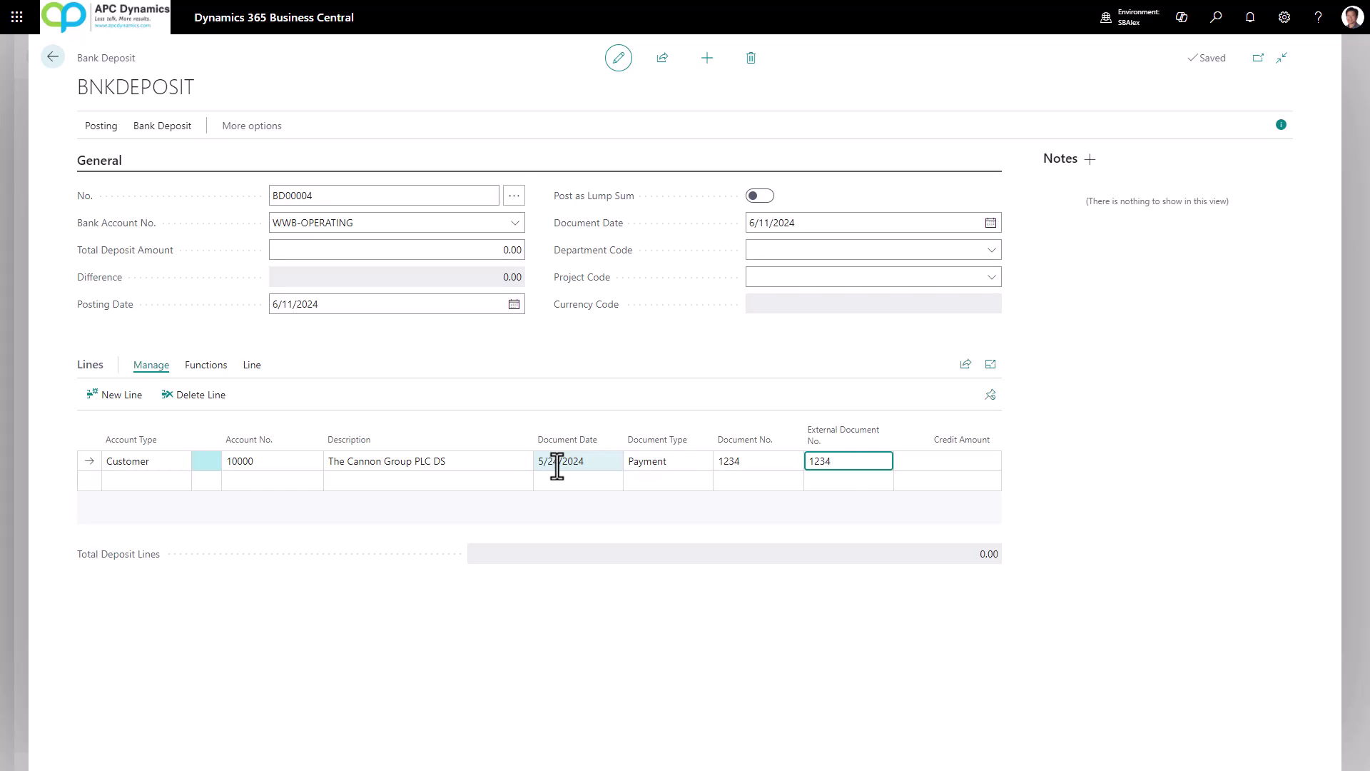
key(Tab)
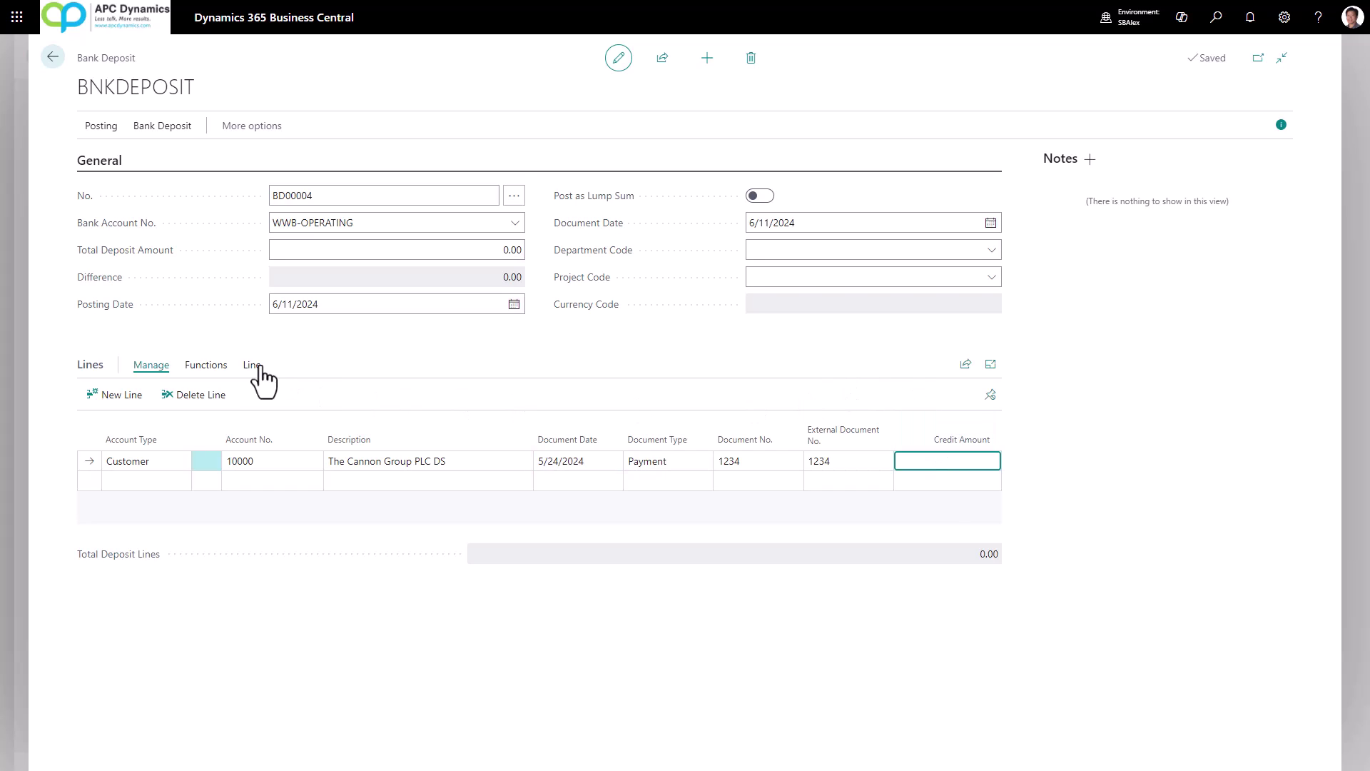
- Apply the Cannon Group payment to invoices 103050, 103049 and 103046 and to credit memo 104007
click(204, 367)
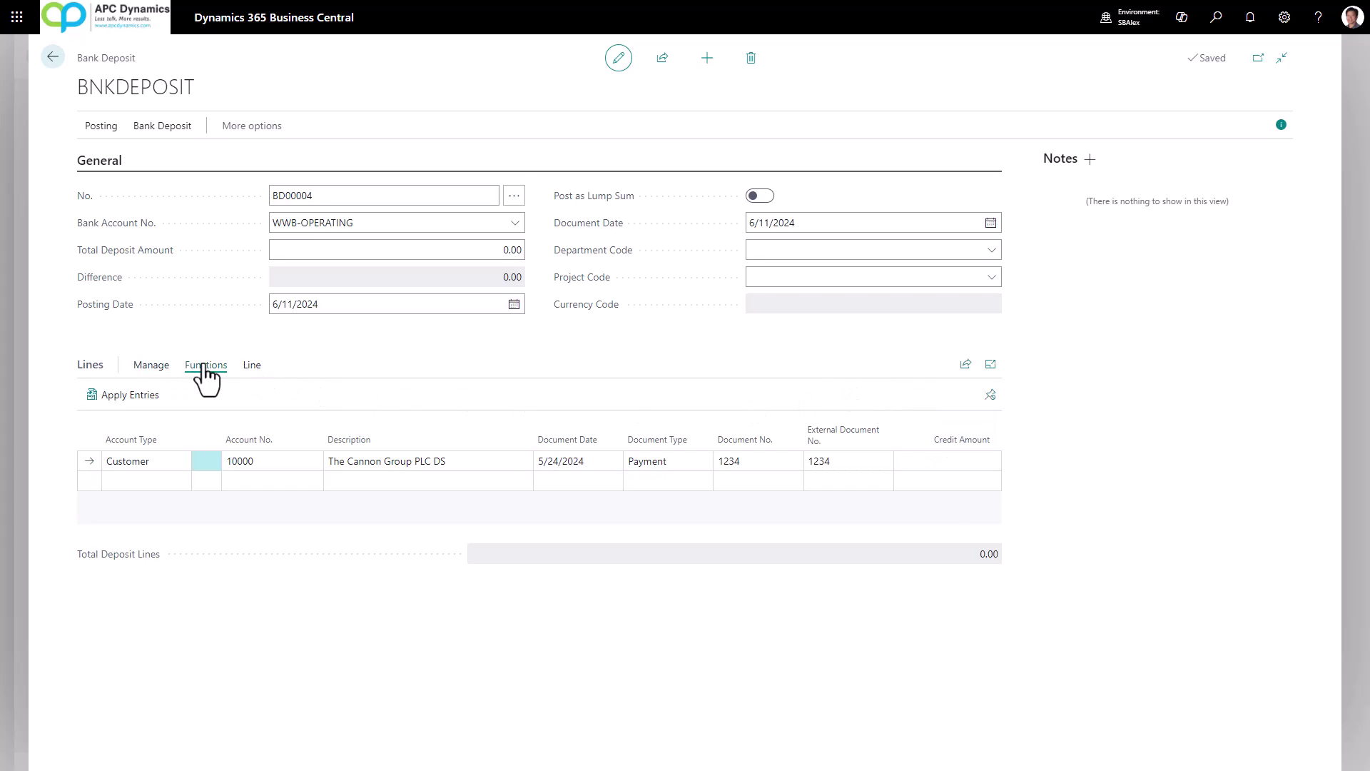
click(145, 401)
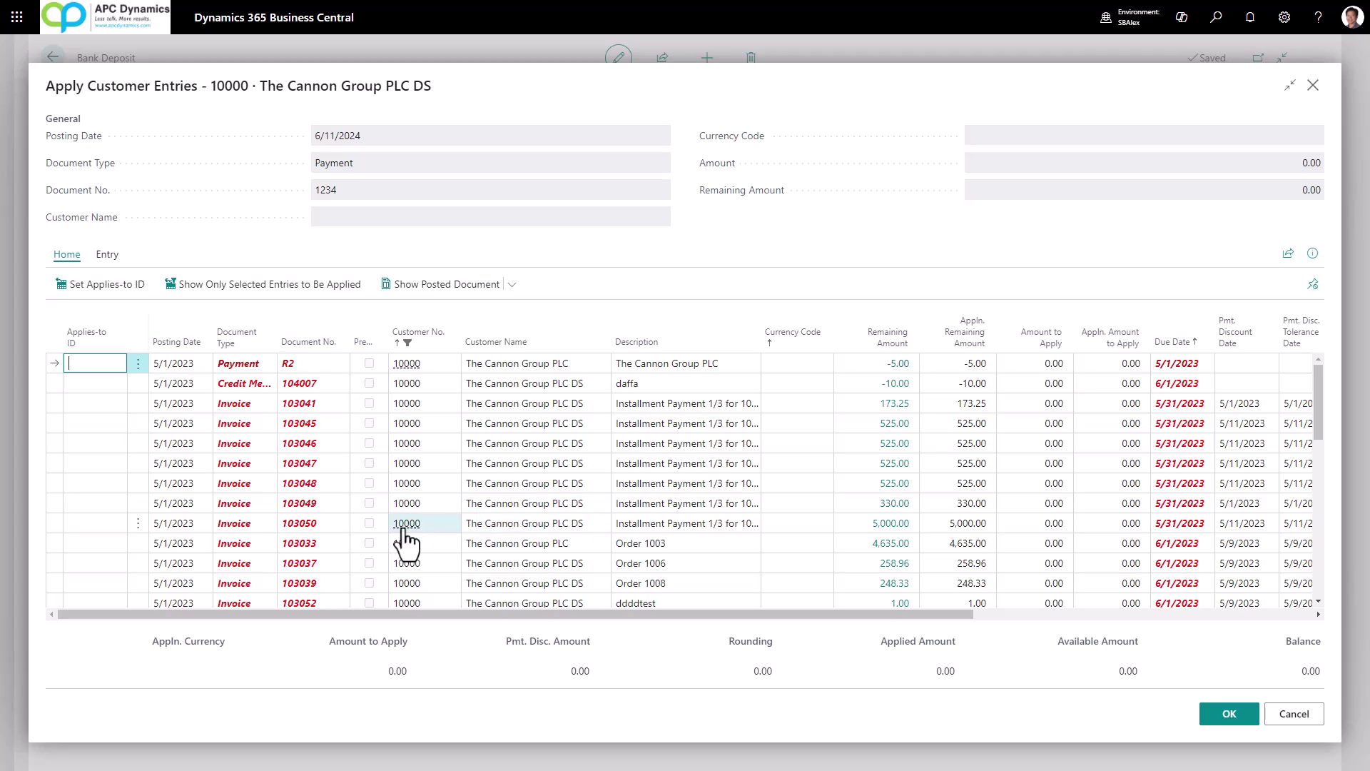
click(504, 525)
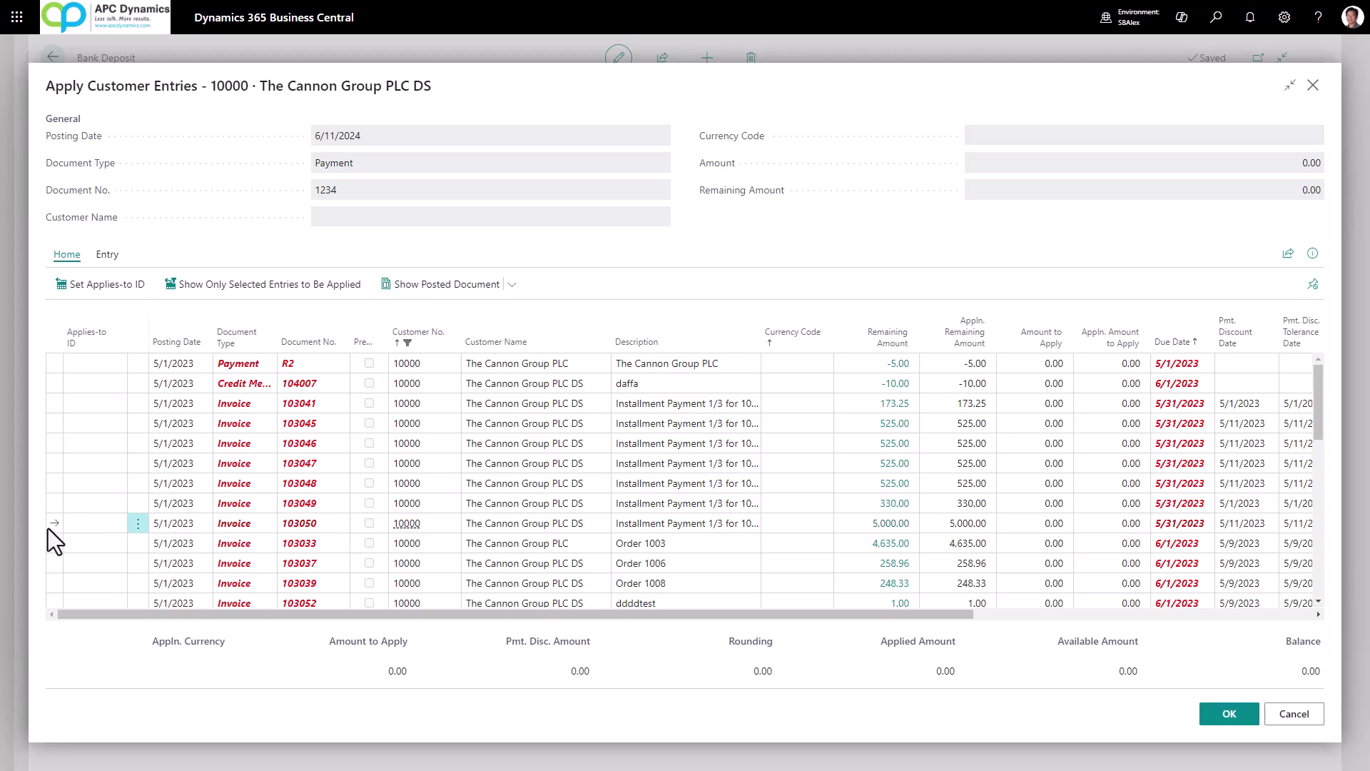
click(115, 299)
click(503, 503)
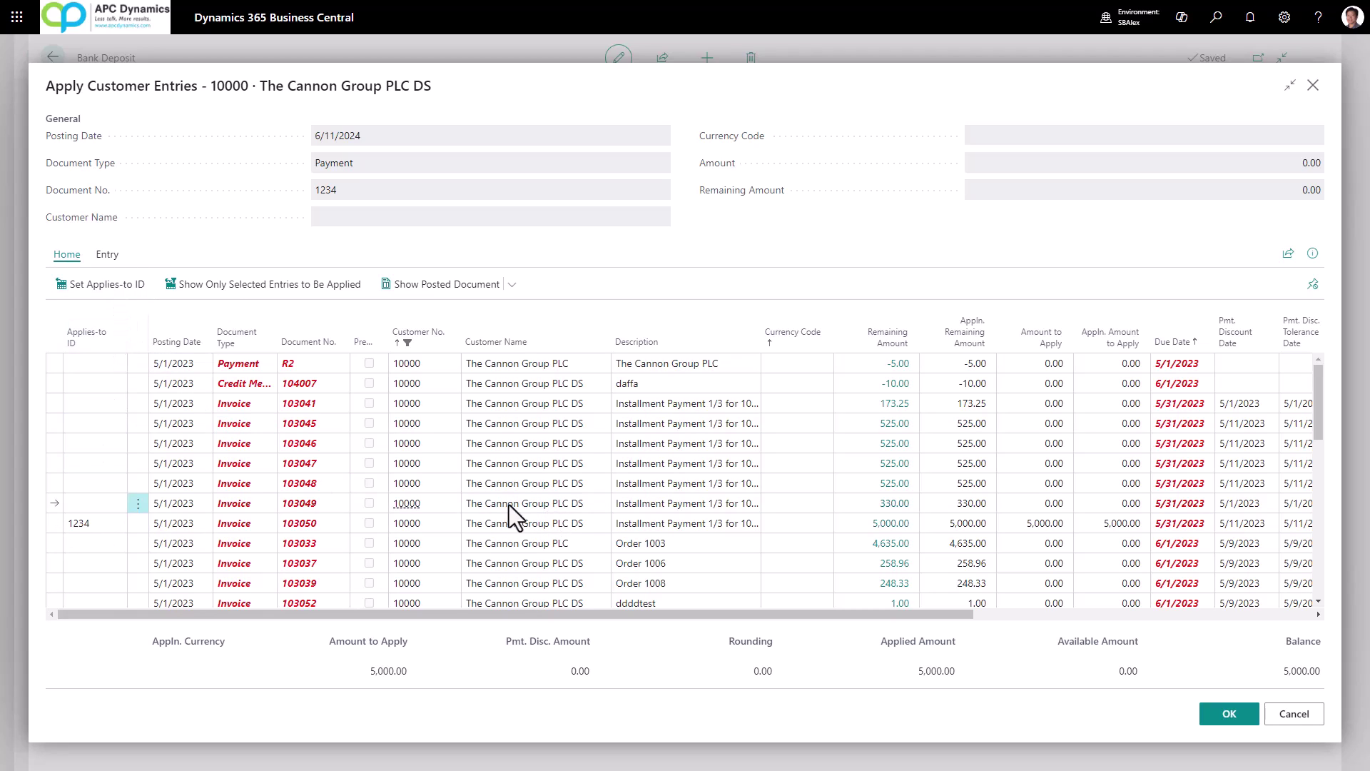
click(100, 284)
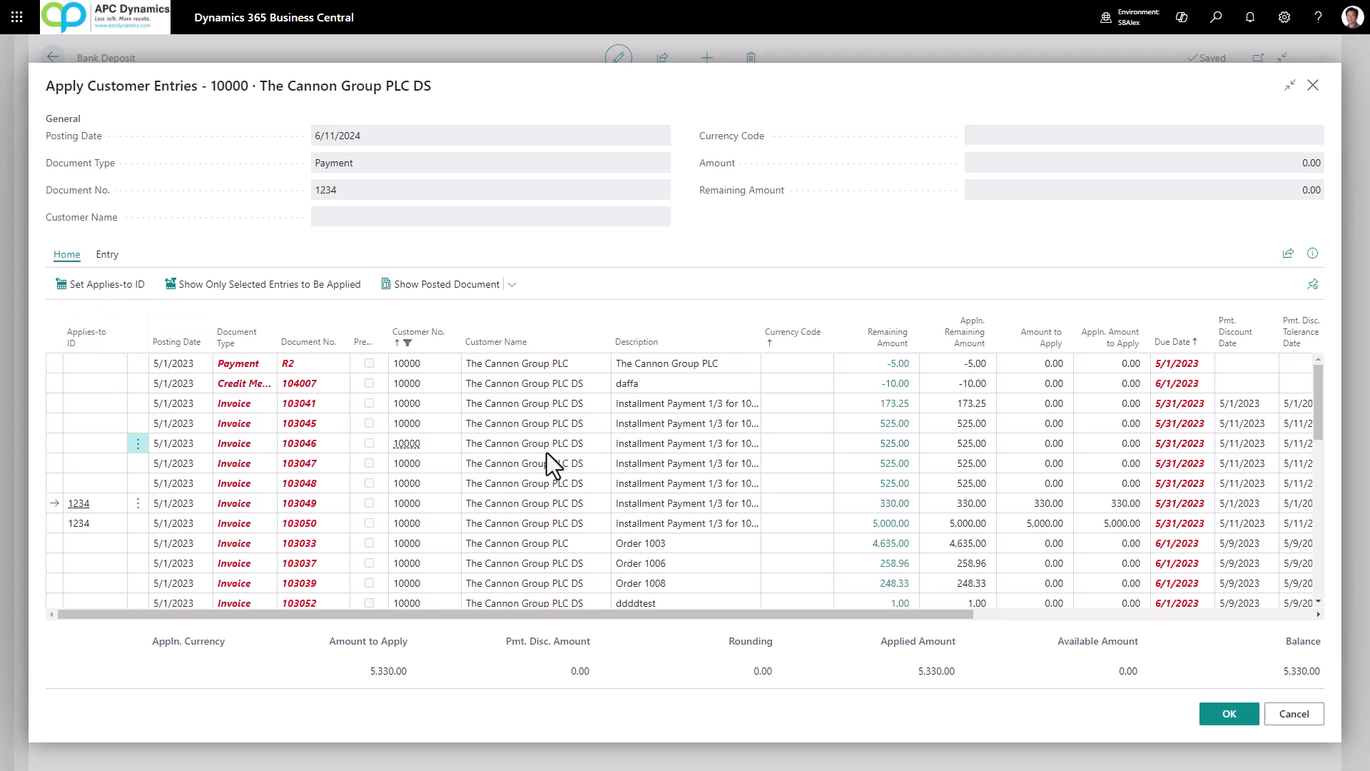
click(100, 284)
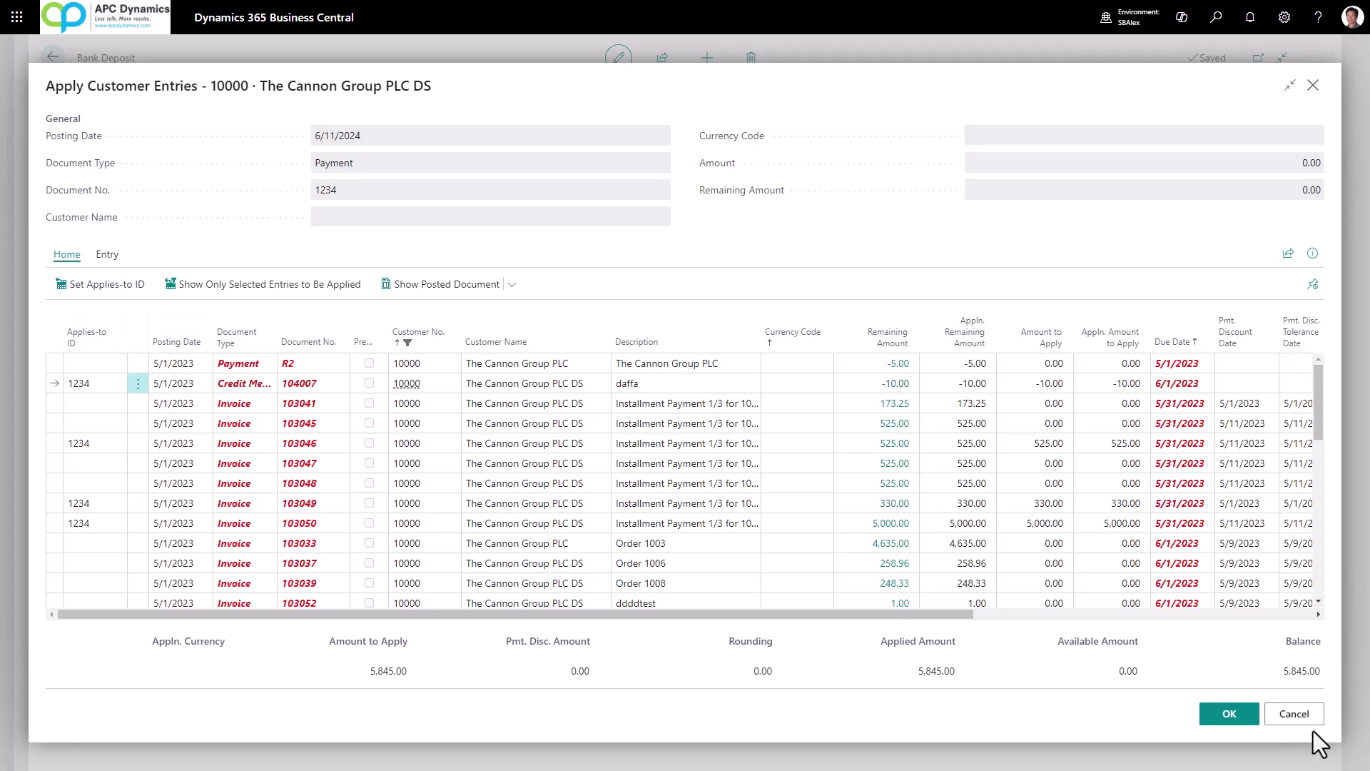
click(1226, 713)
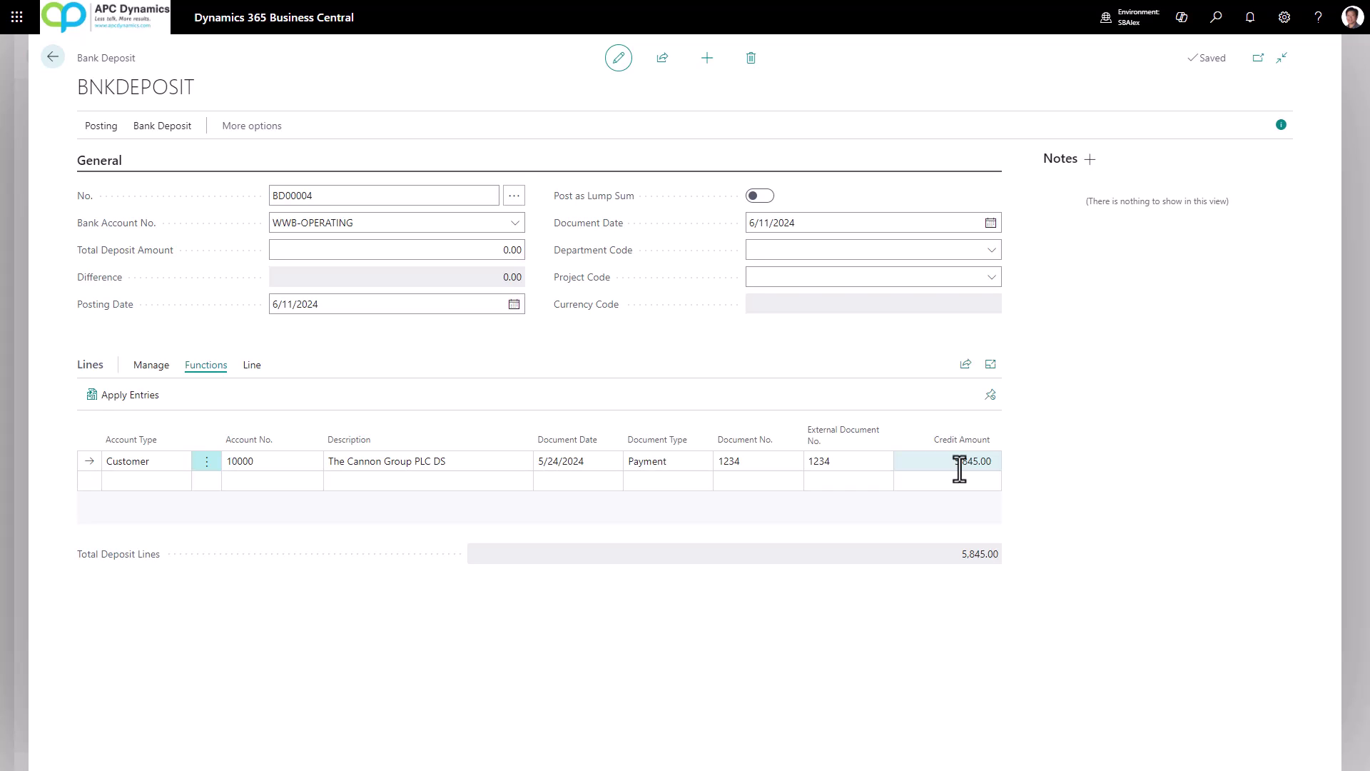
- Add a second customer line for Selangorian Ltd. dated 5/31/2024, with document and external document numbers 5566
click(242, 481)
text(200)
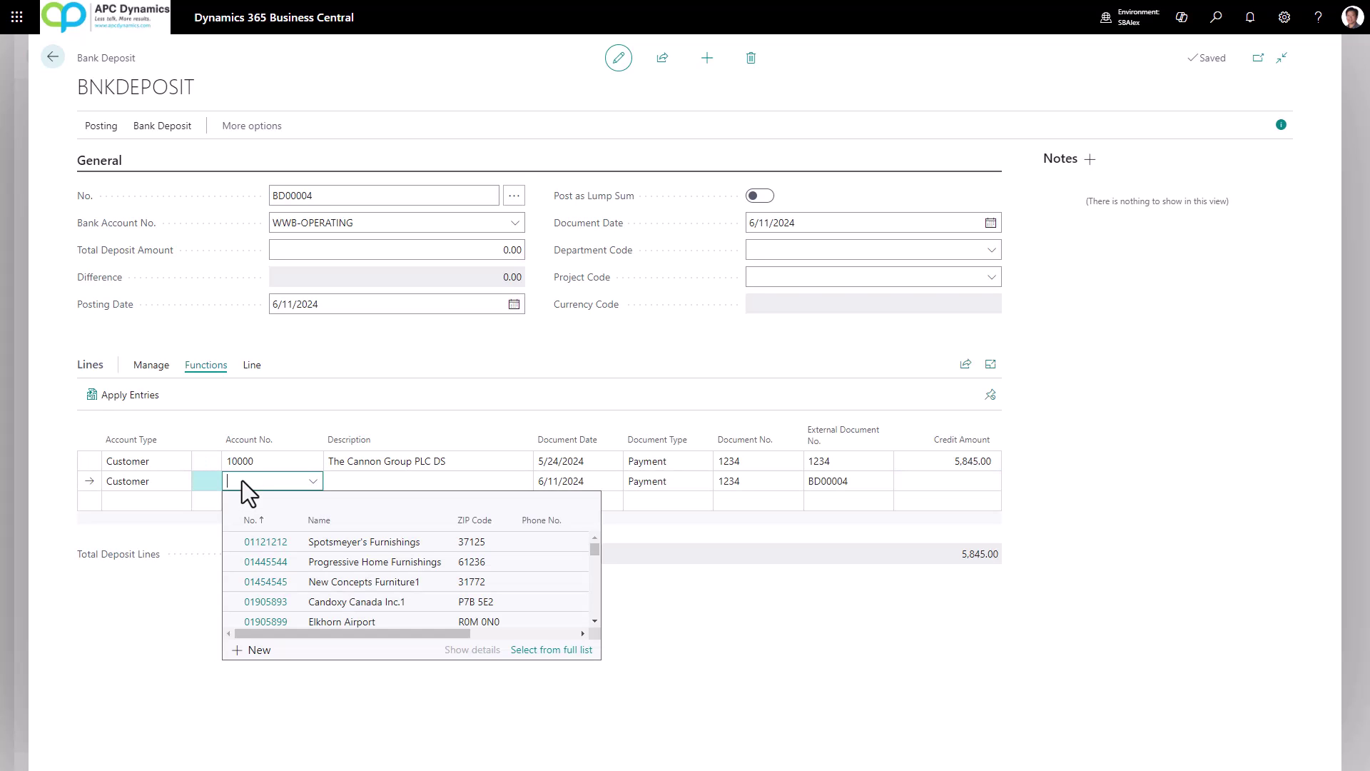
text(000)
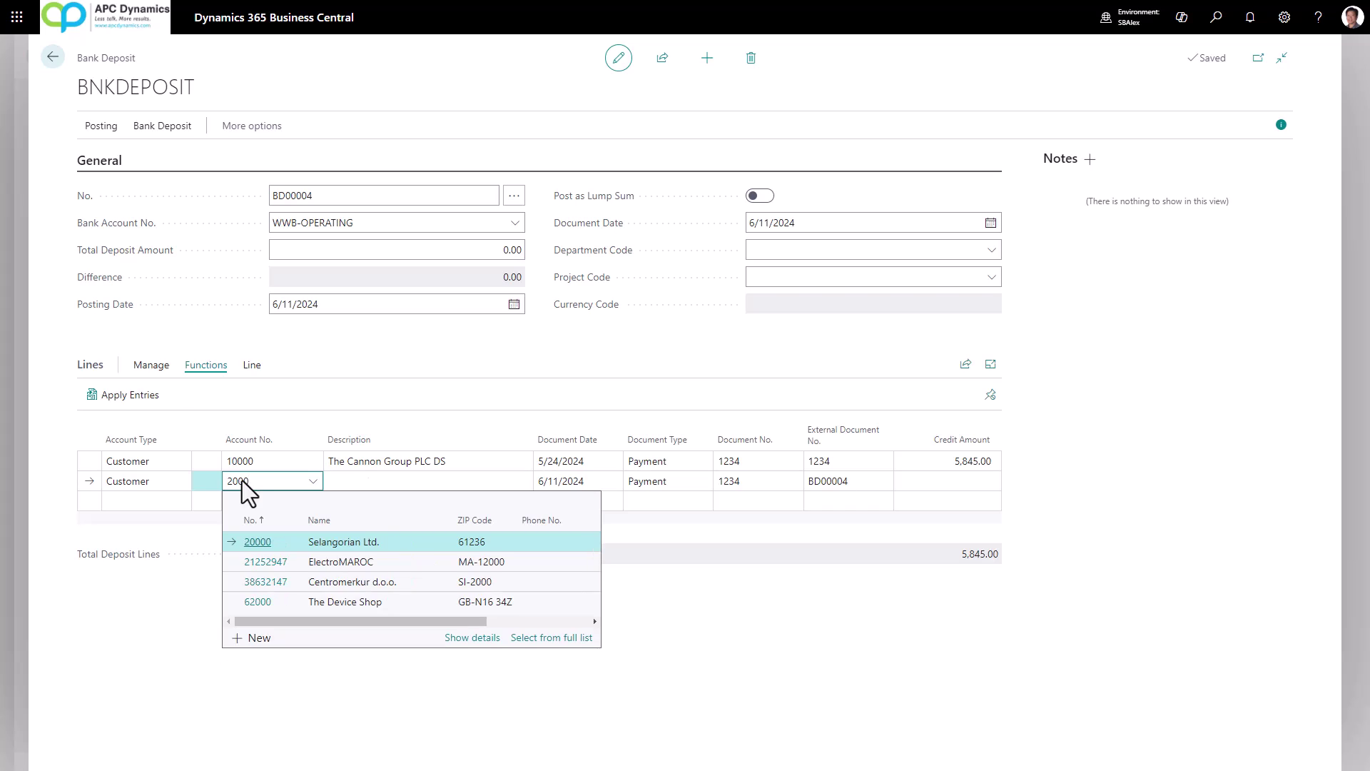
key(Return)
- Apply the Selangorian Ltd. payment to its 1/28/2023 invoice, S-INV102169
click(146, 400)
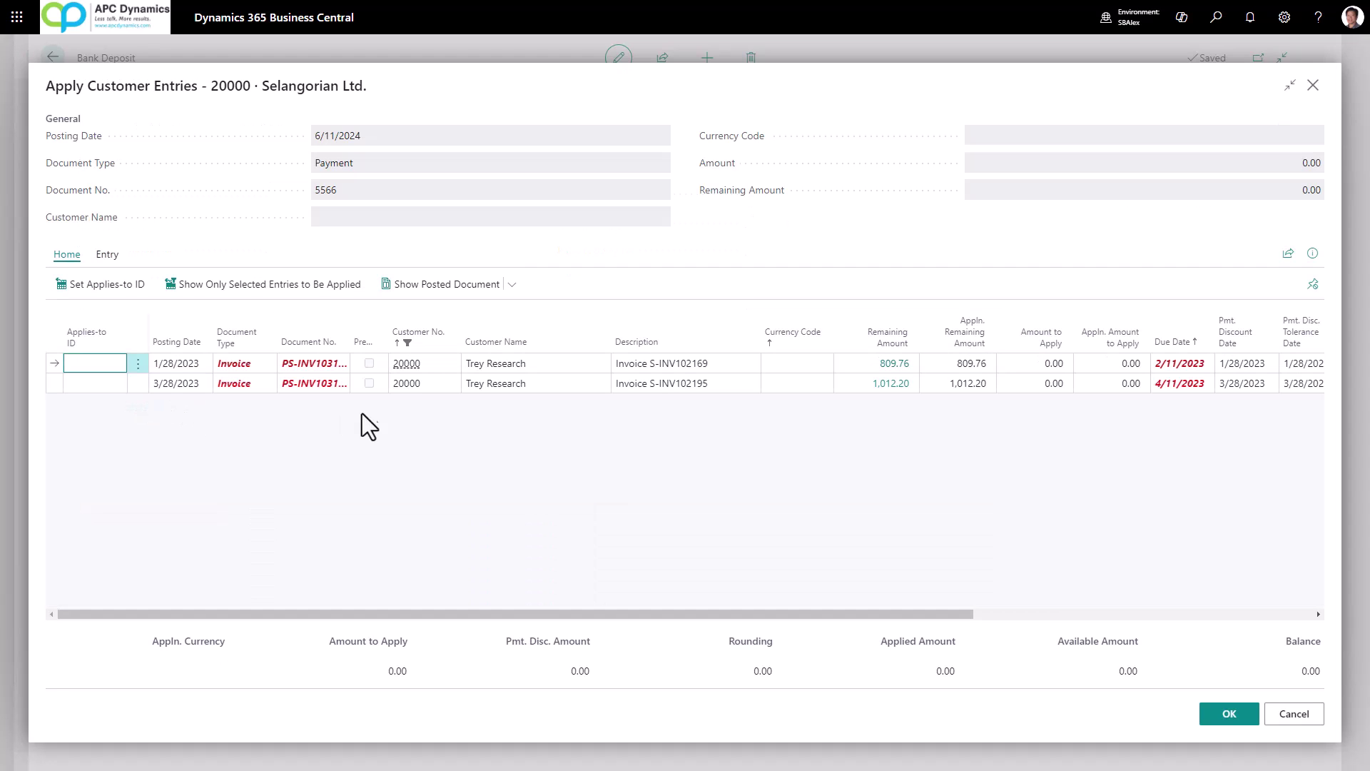
click(102, 296)
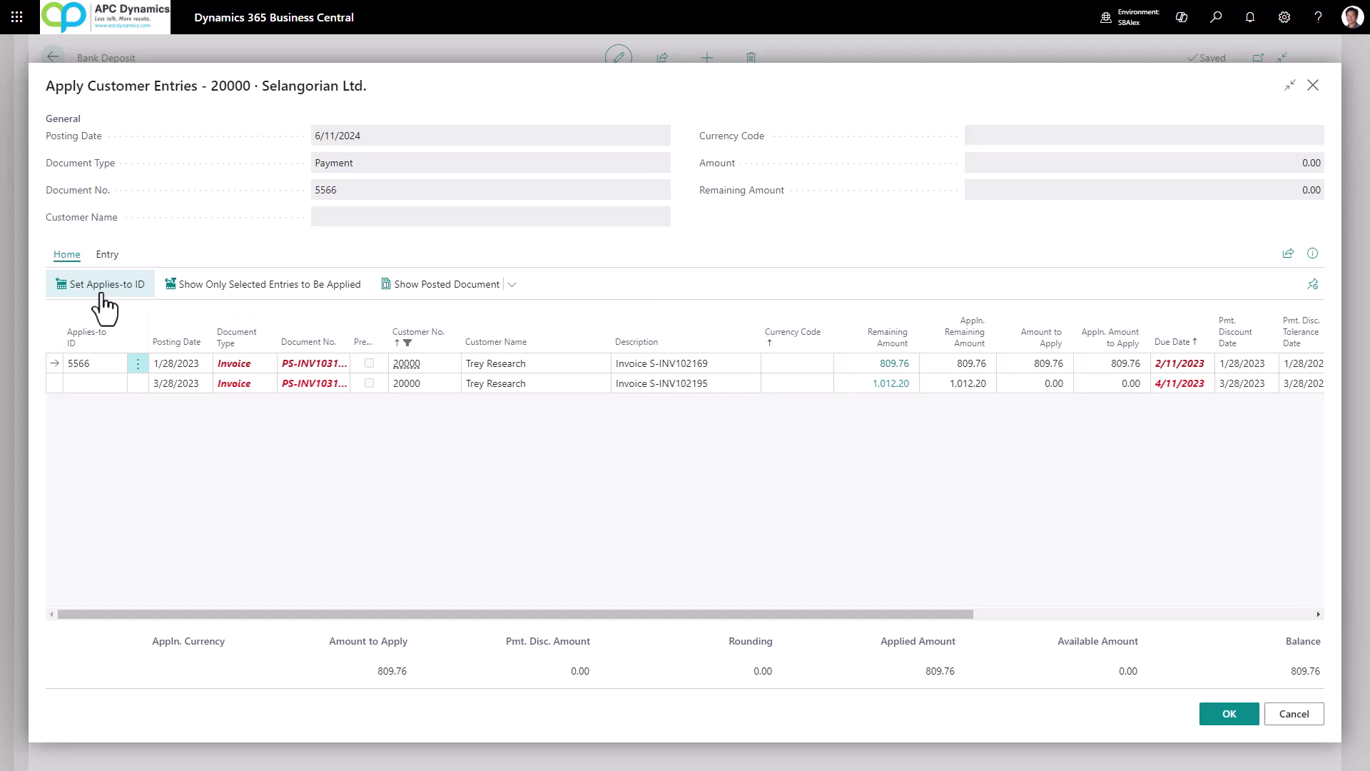
click(1229, 714)
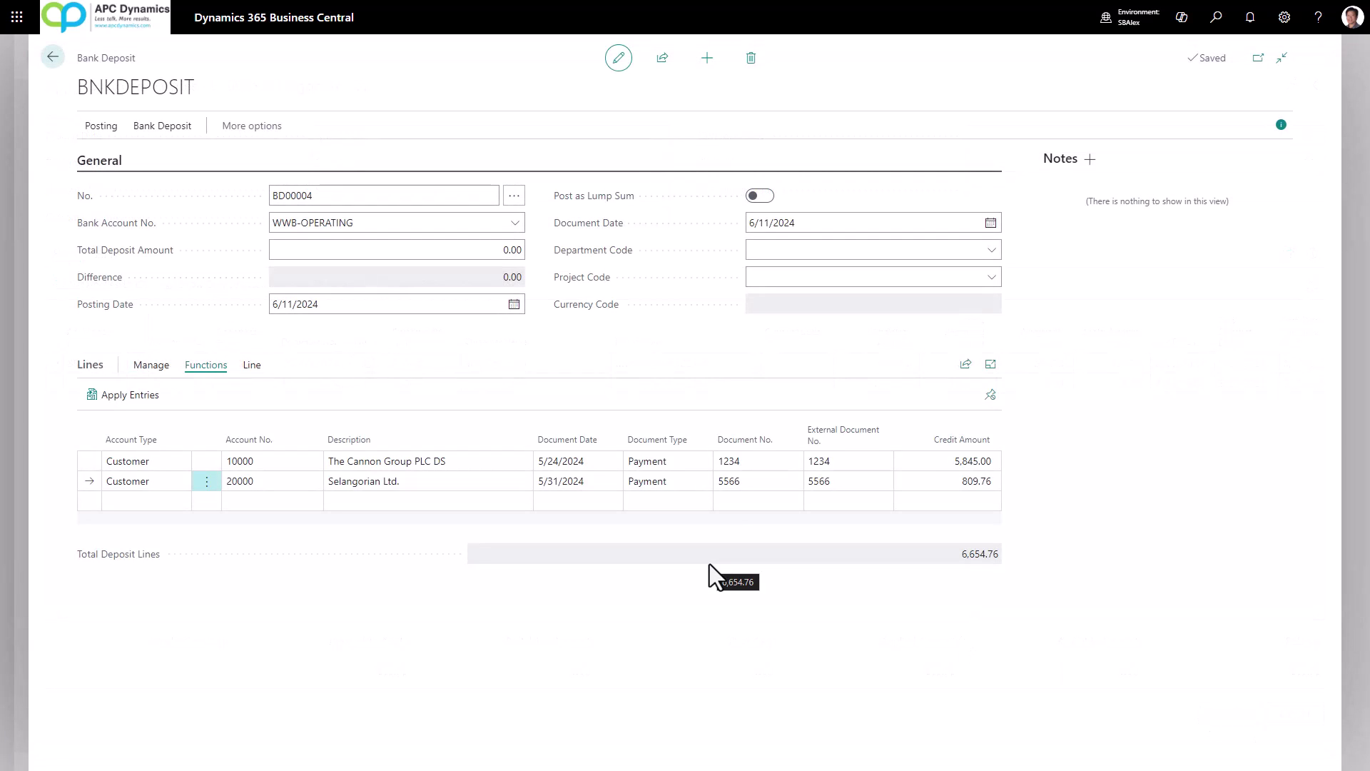
- Add a third line of type G/L Account for Interest on Bank Balances and set its document number to BD00004
click(150, 500)
click(149, 501)
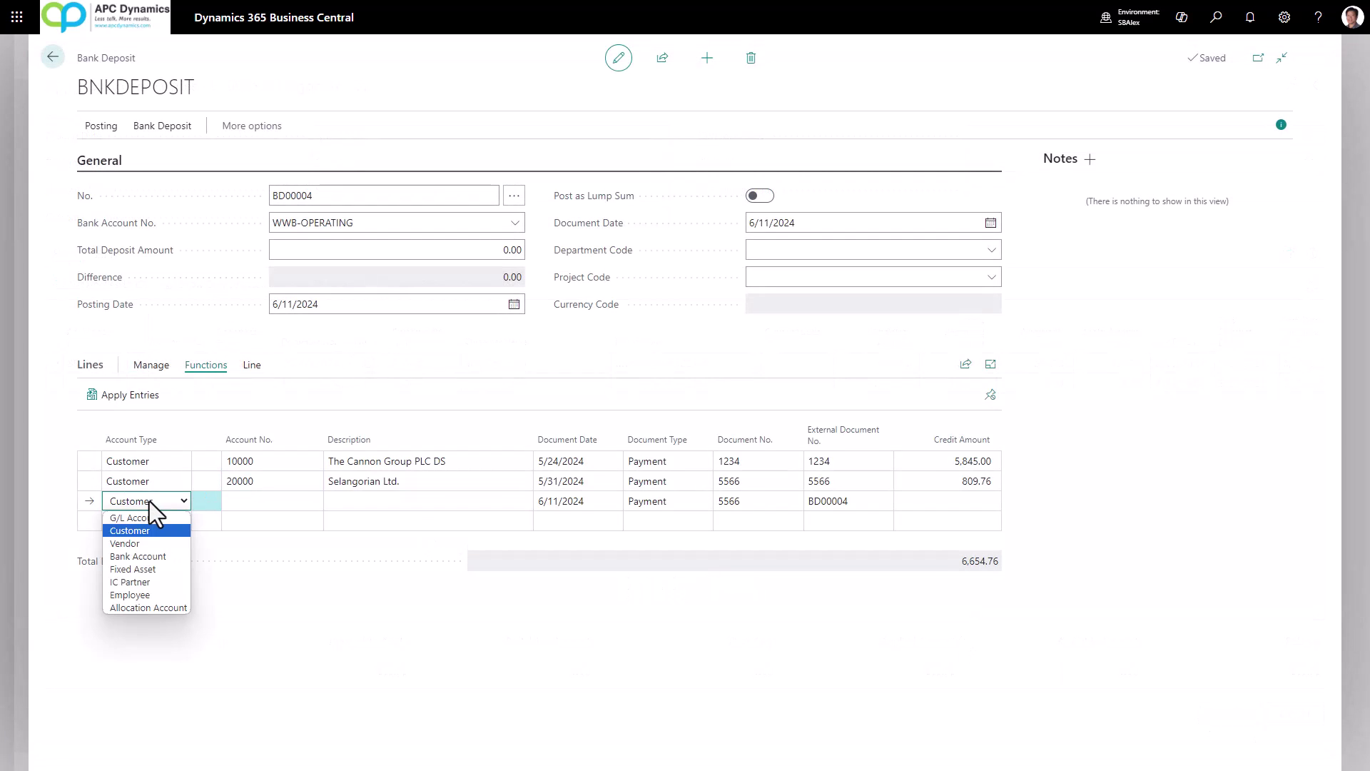
click(152, 518)
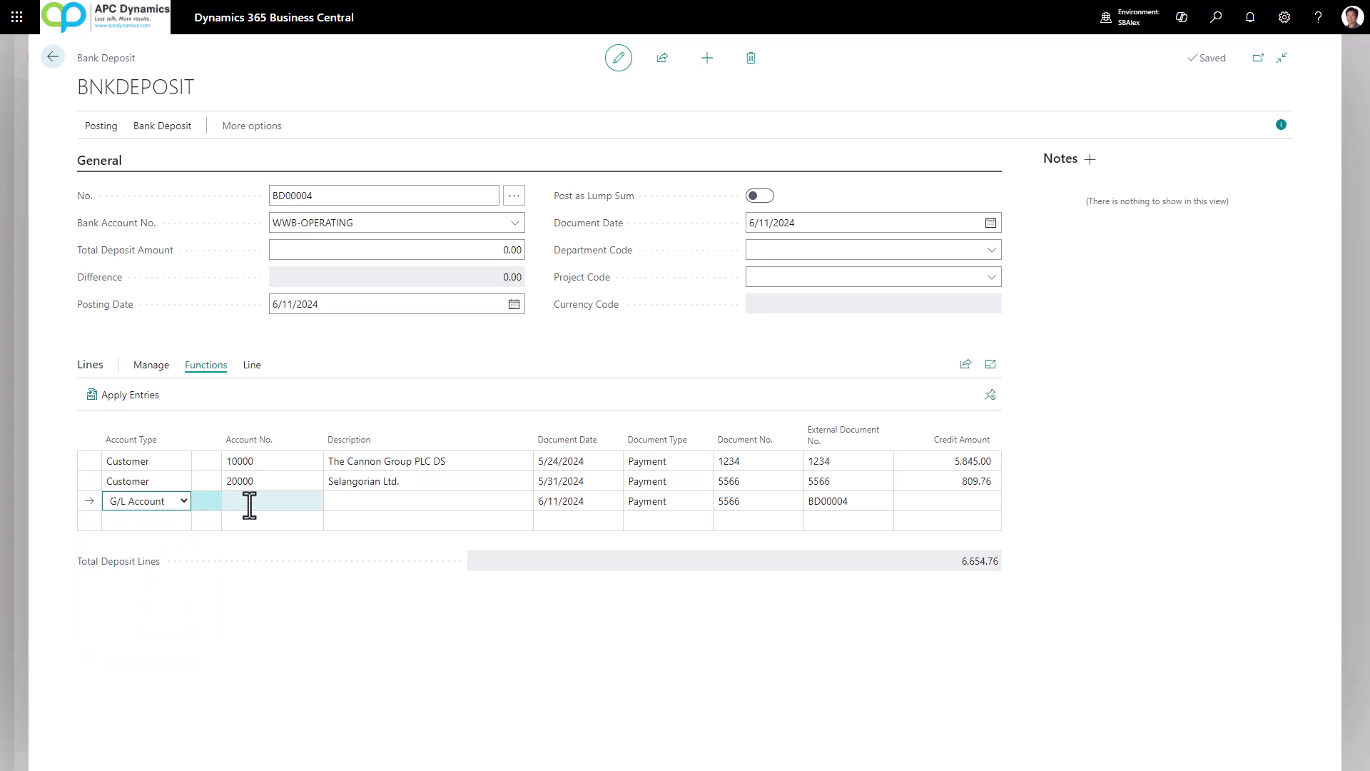
click(249, 505)
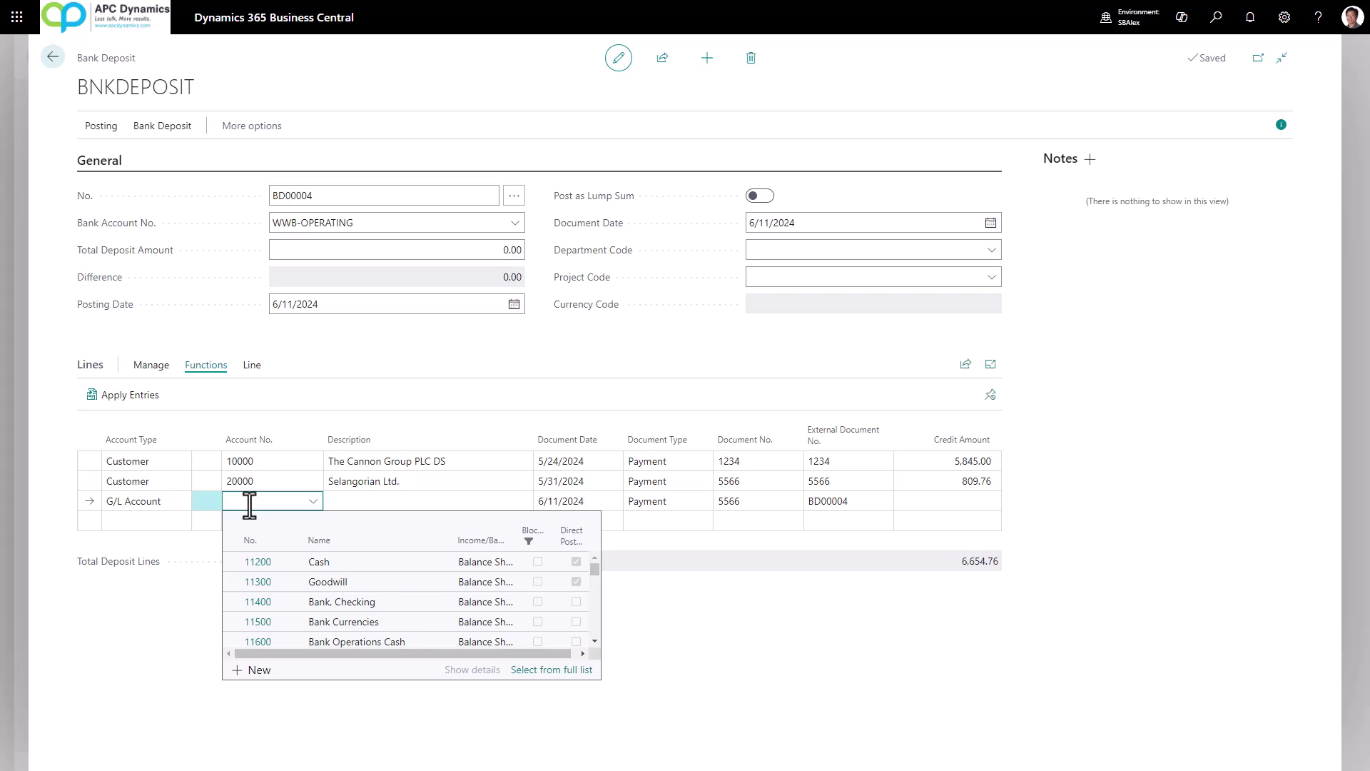
text(interest)
scroll(402, 611, down, 2)
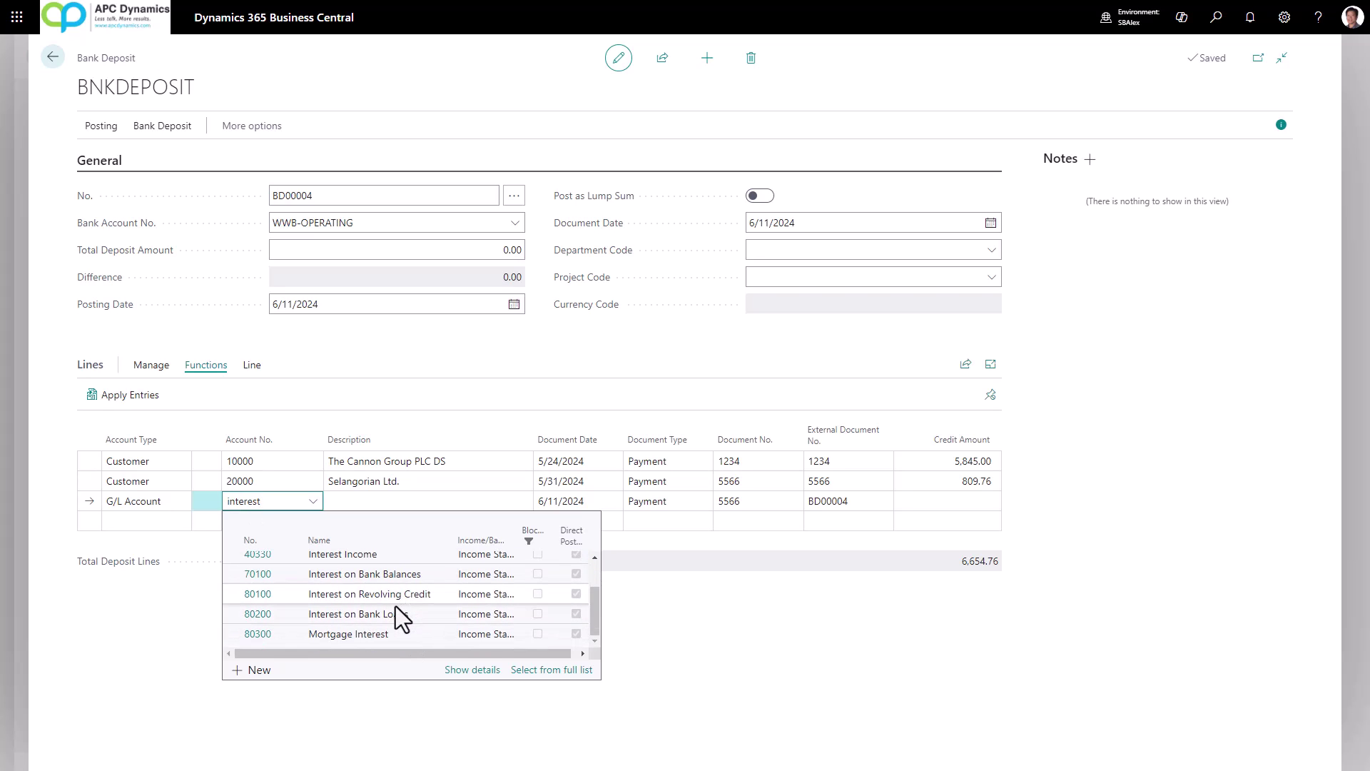
click(404, 576)
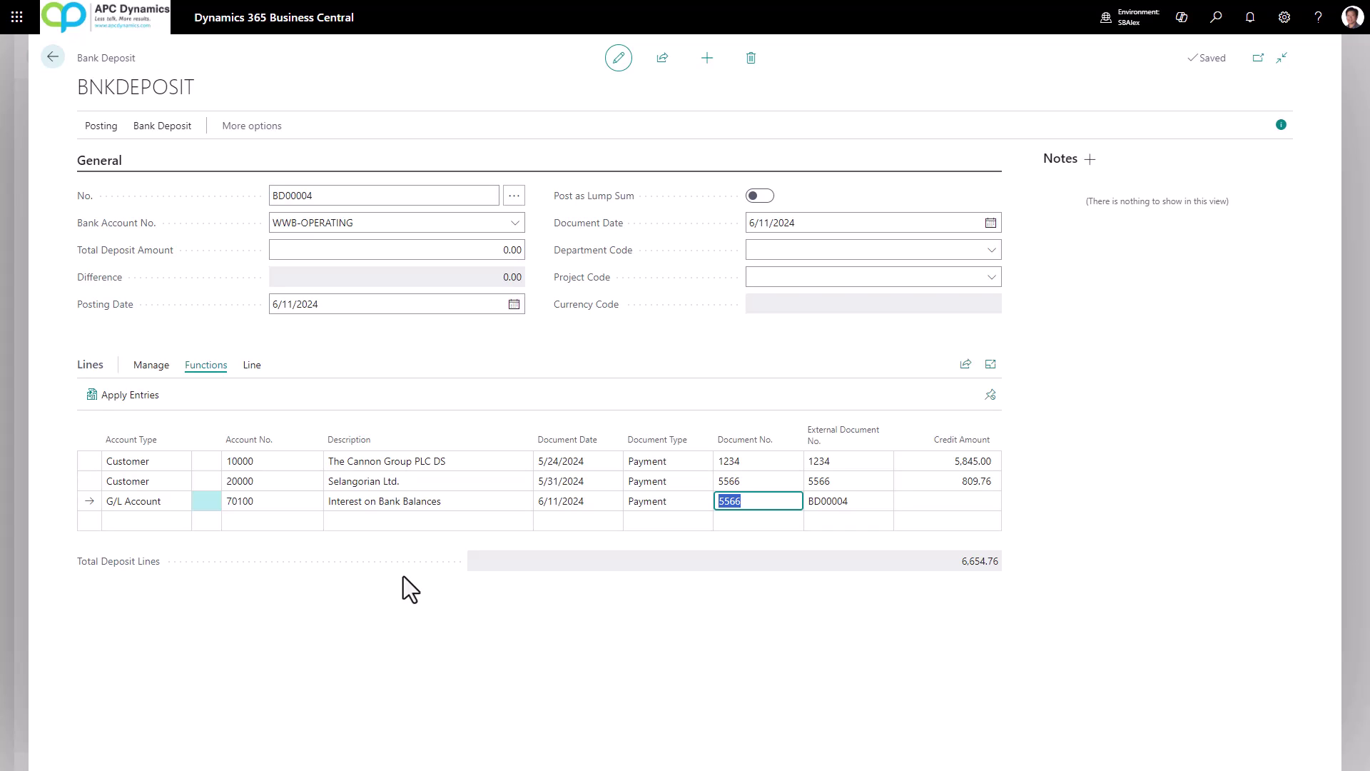
key(Tab)
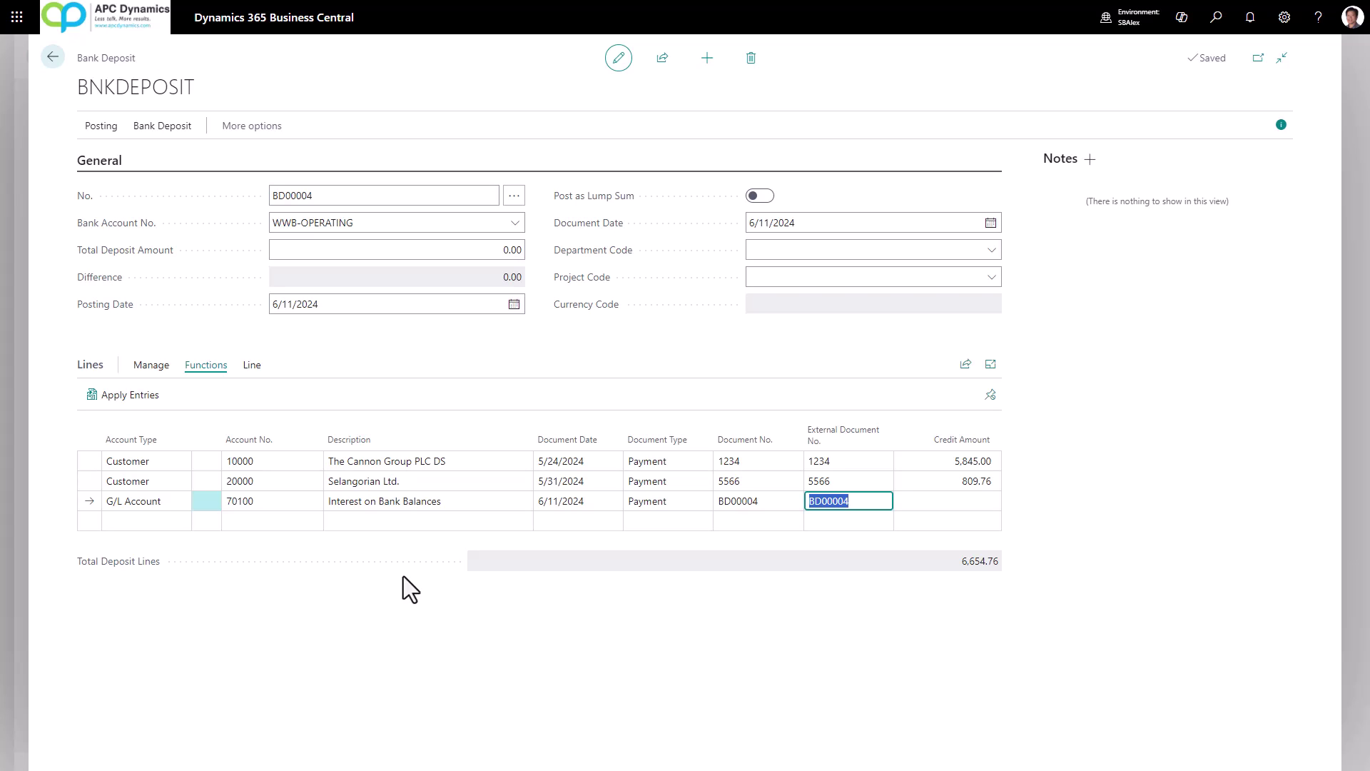
- Enter a credit amount of 15.00 on the Interest on Bank Balances line
key(Tab)
text(15)
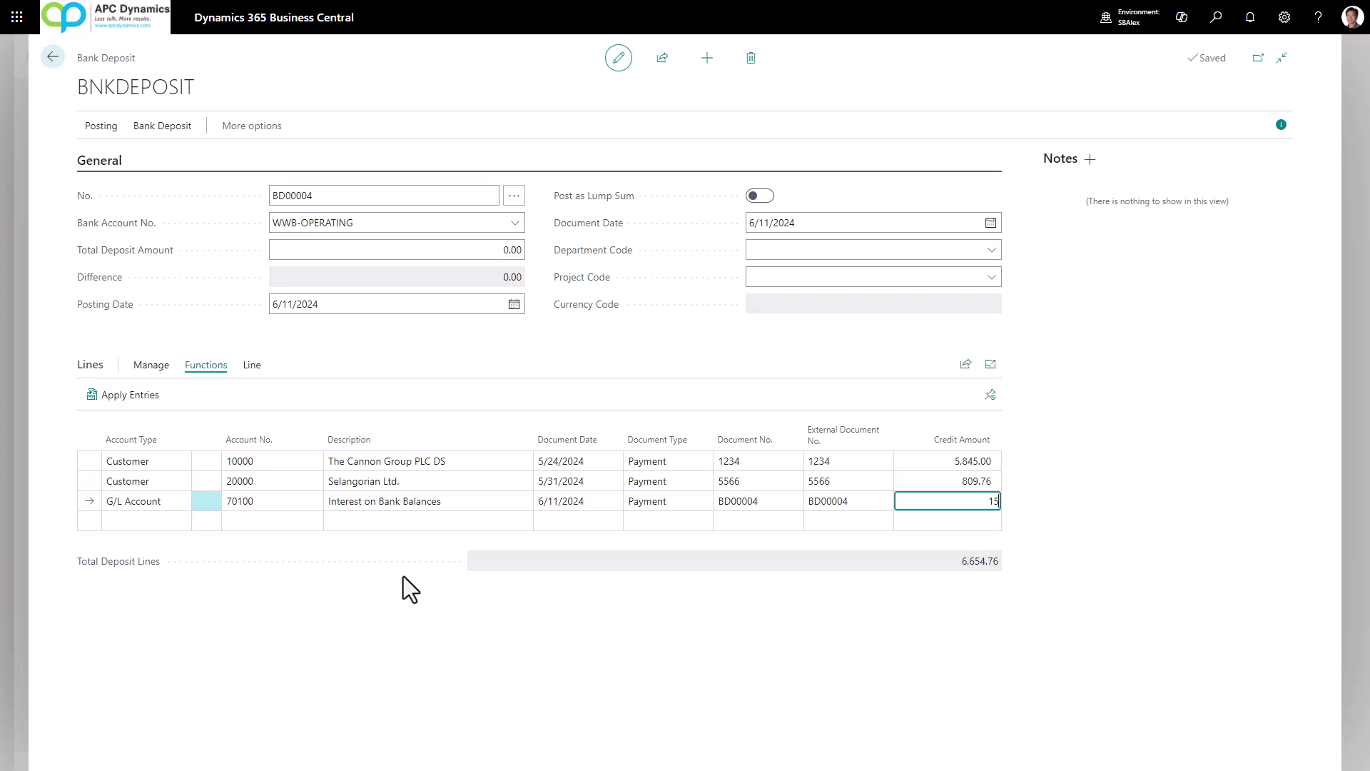
key(Return)
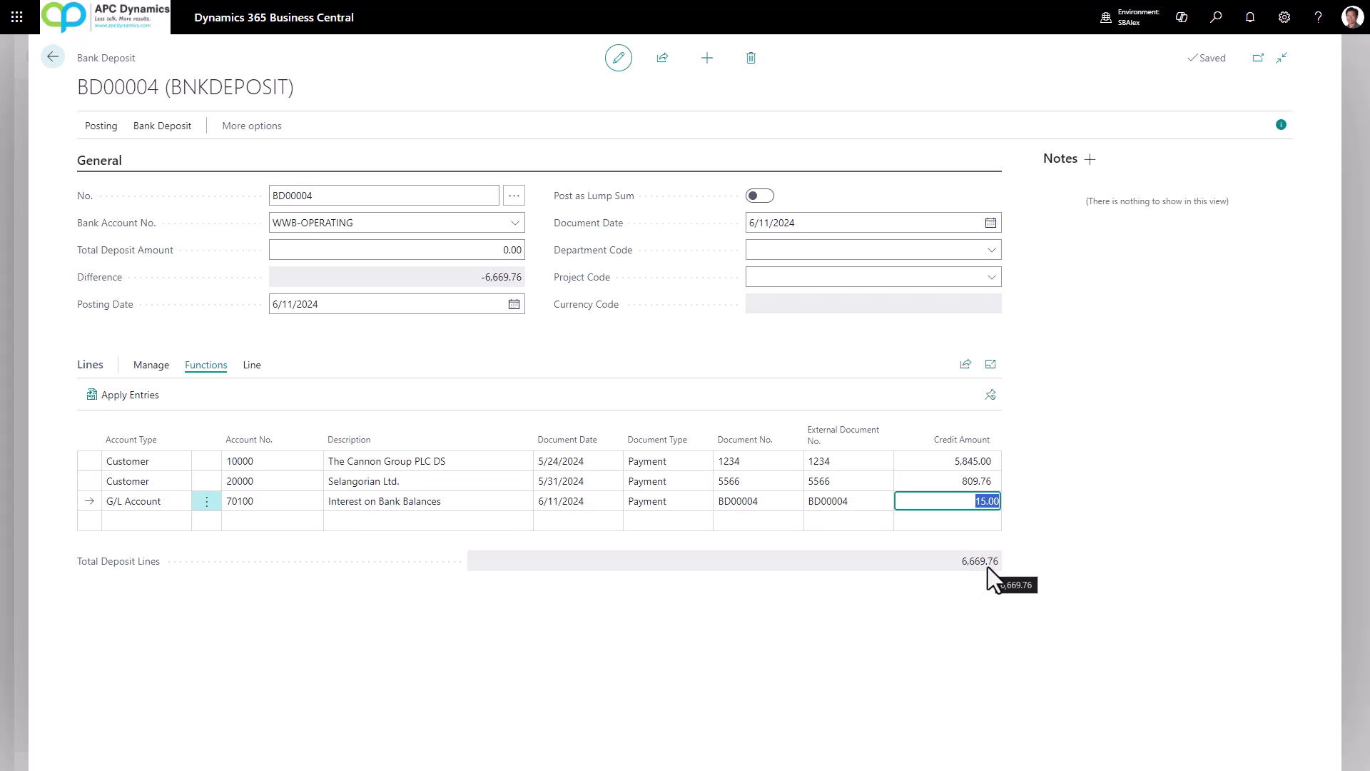
- Set the Total Deposit Amount to 6,669.76 and enable Post as Lump Sum, updating the Document No. on all lines
click(452, 250)
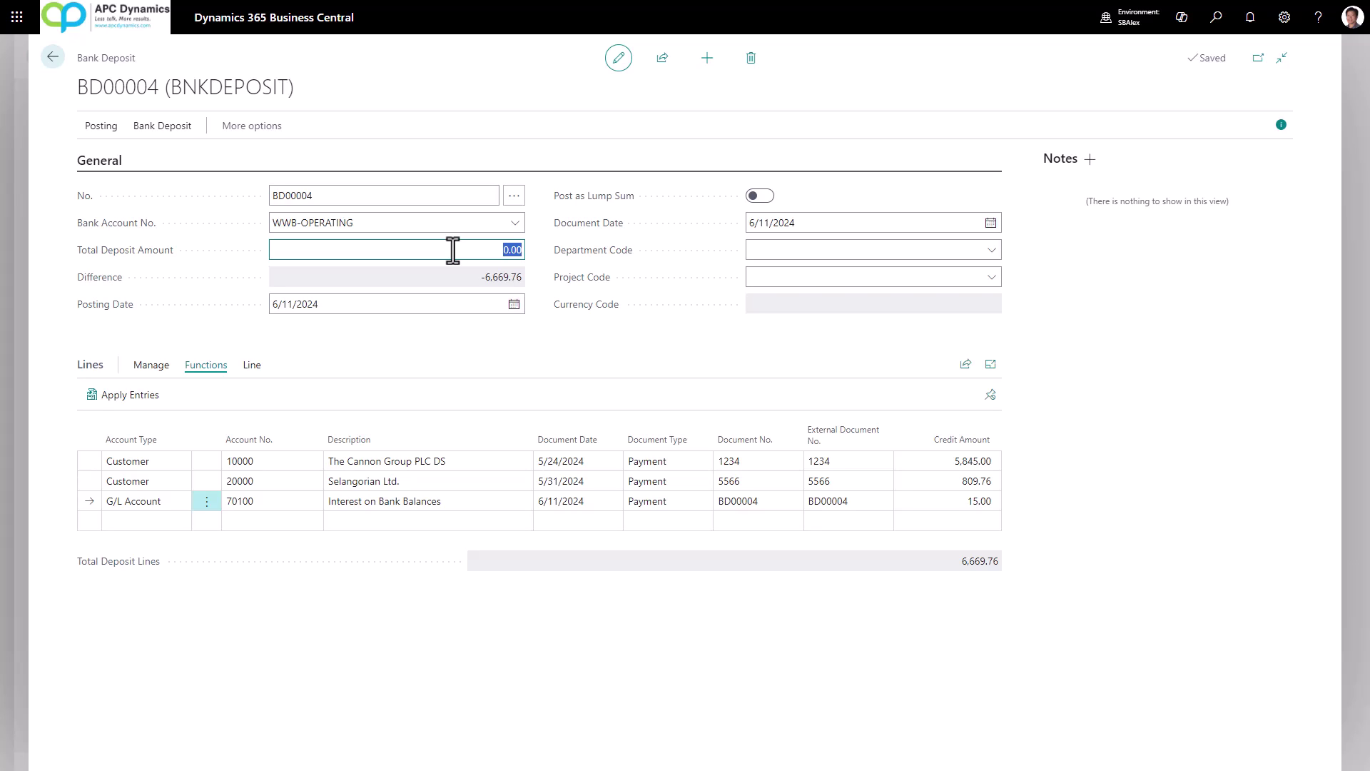
text(6669.76)
key(Tab)
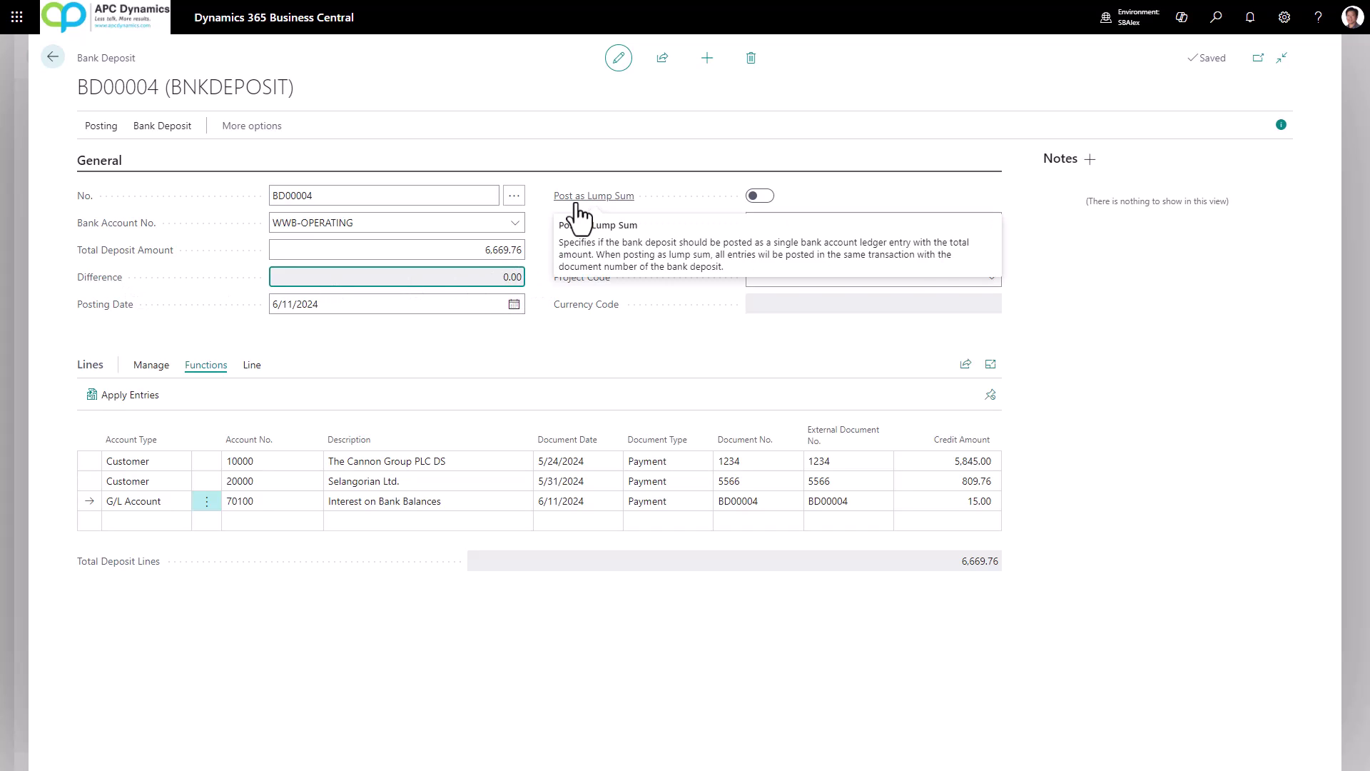
click(761, 197)
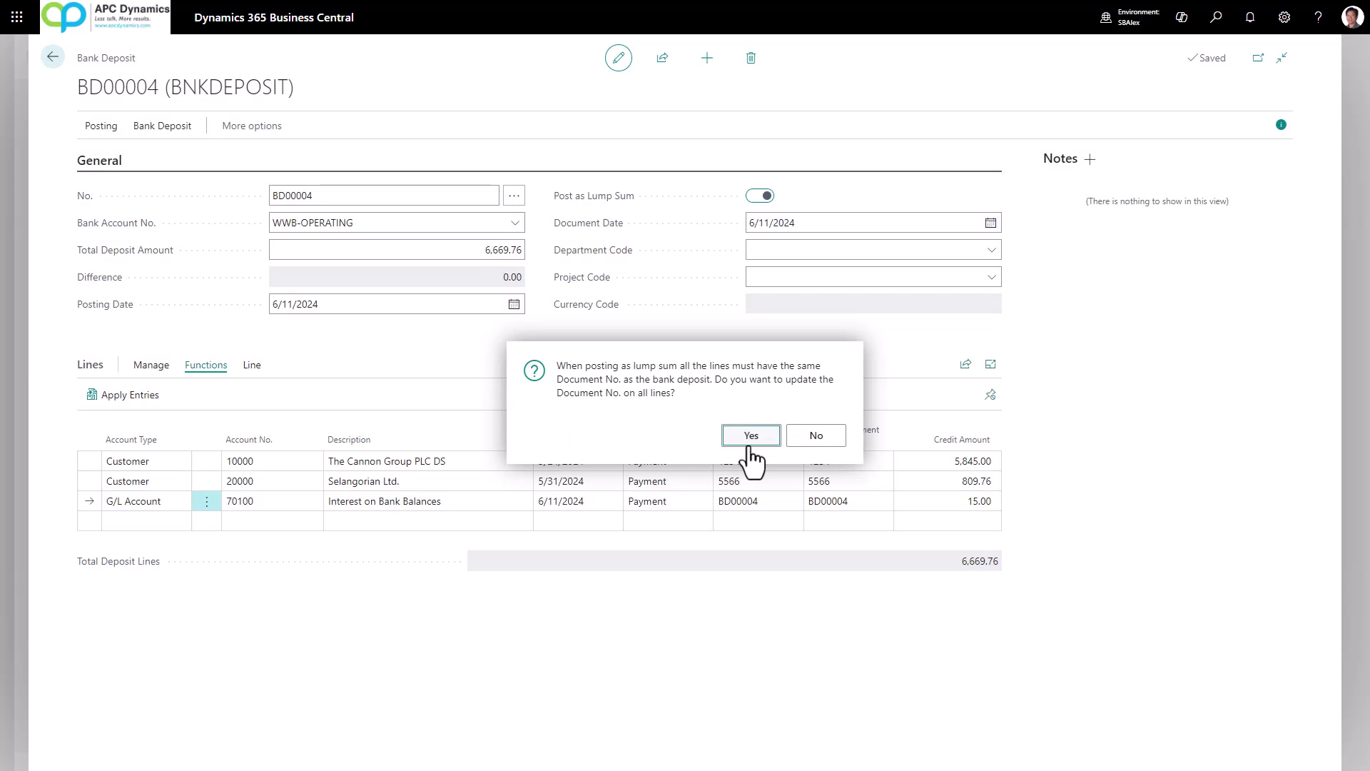
click(750, 443)
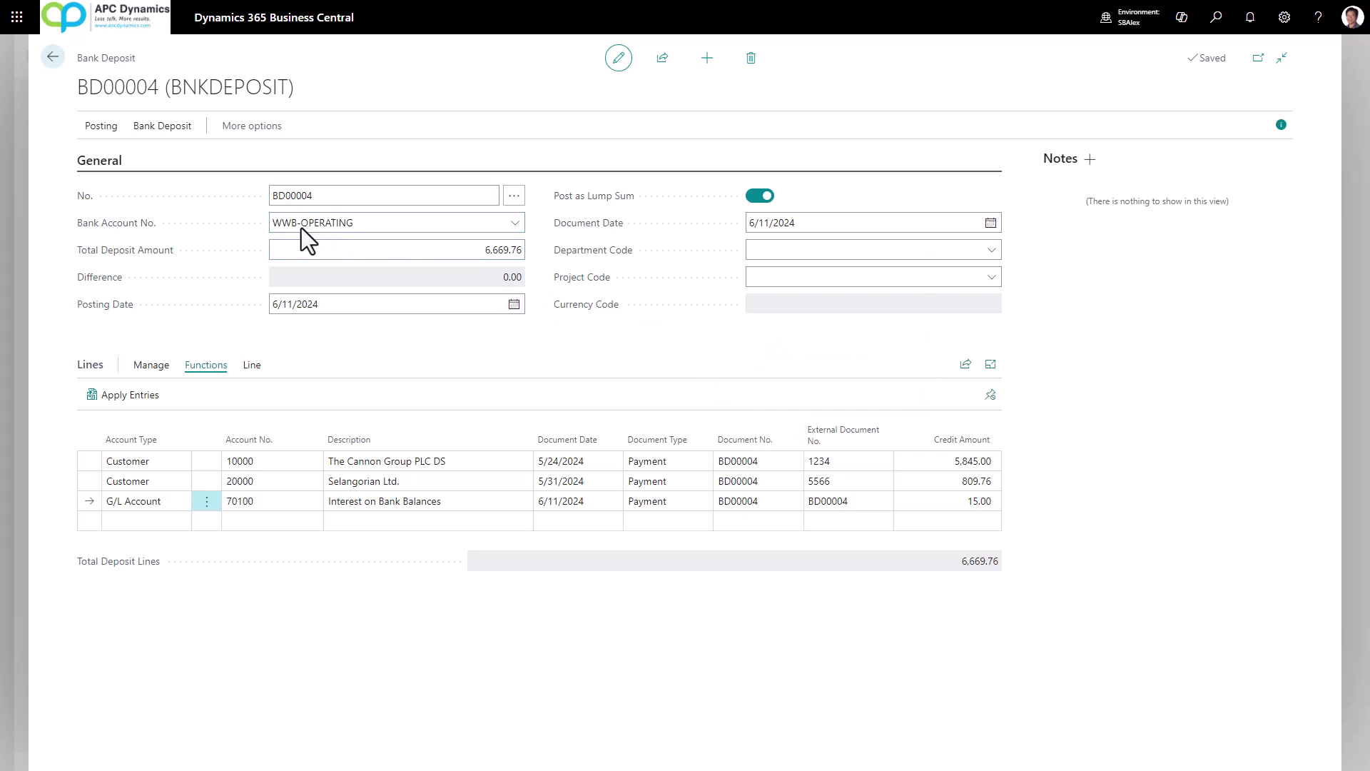
- Post bank deposit BD00004 and close the posted deposit
click(93, 130)
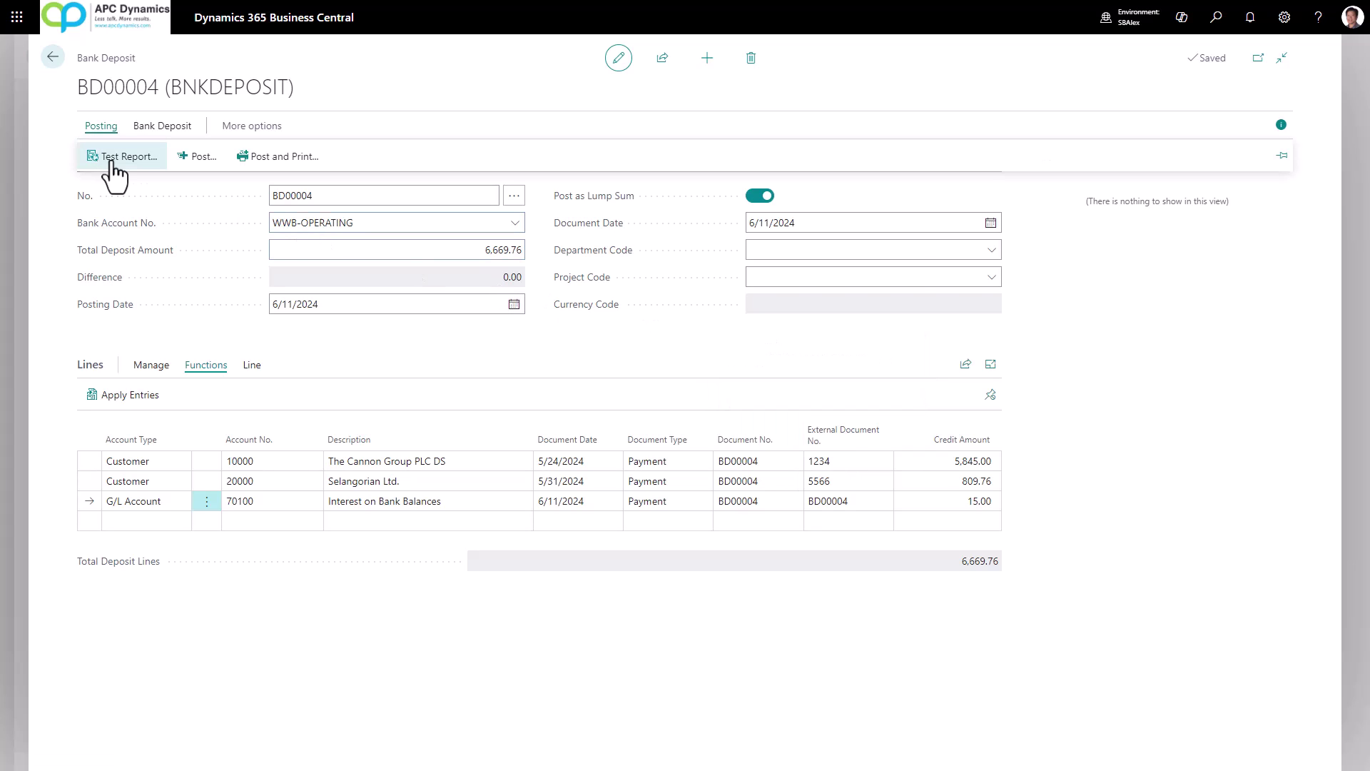
click(209, 161)
click(743, 446)
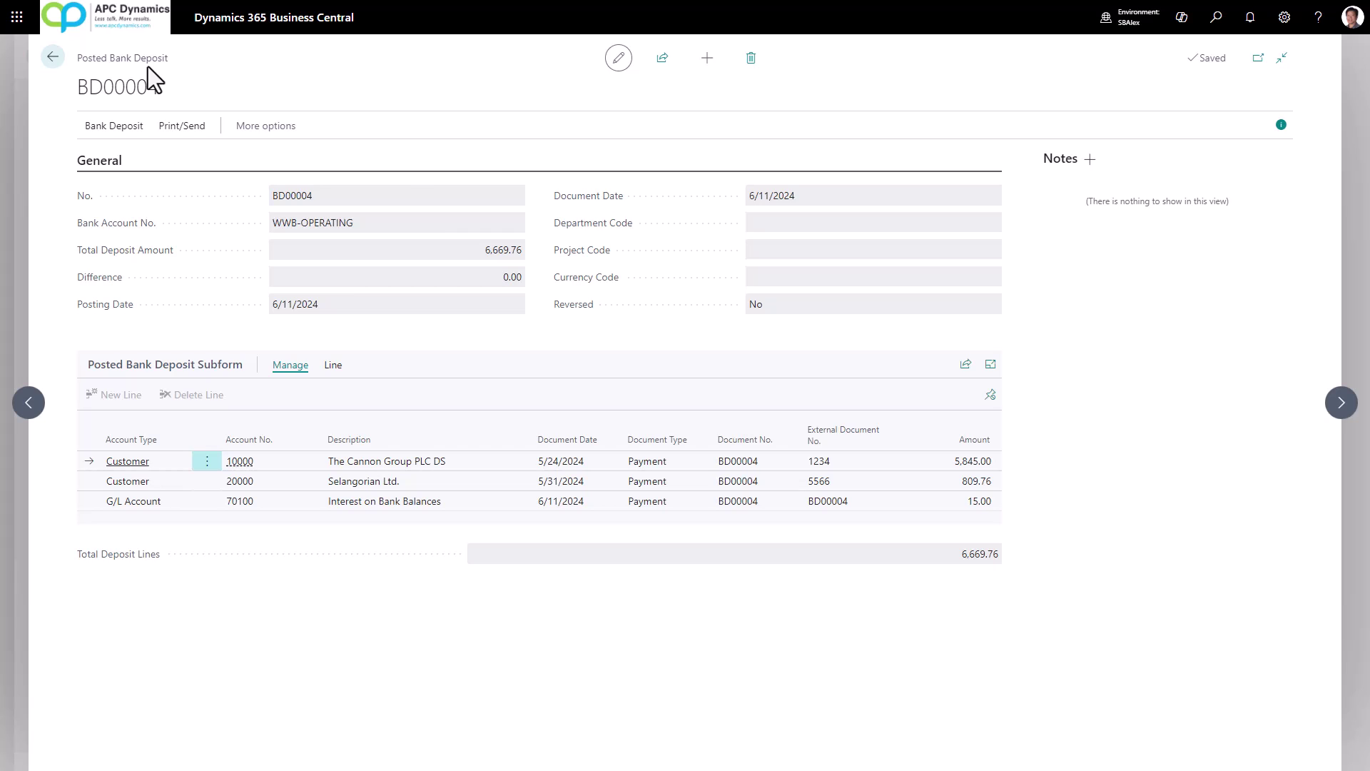
key(Escape)
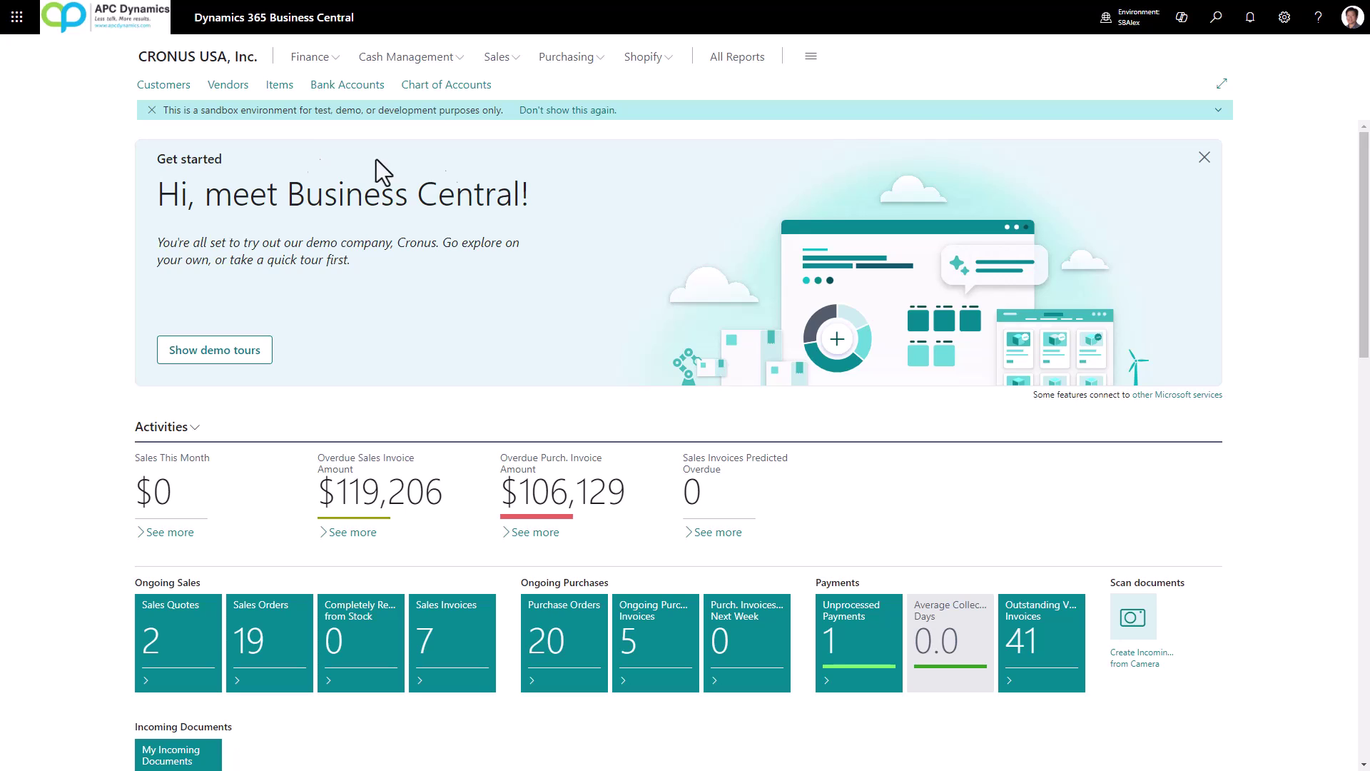
- Search for the cash receipt journal and open the Cash Receipt Journals page
click(1215, 21)
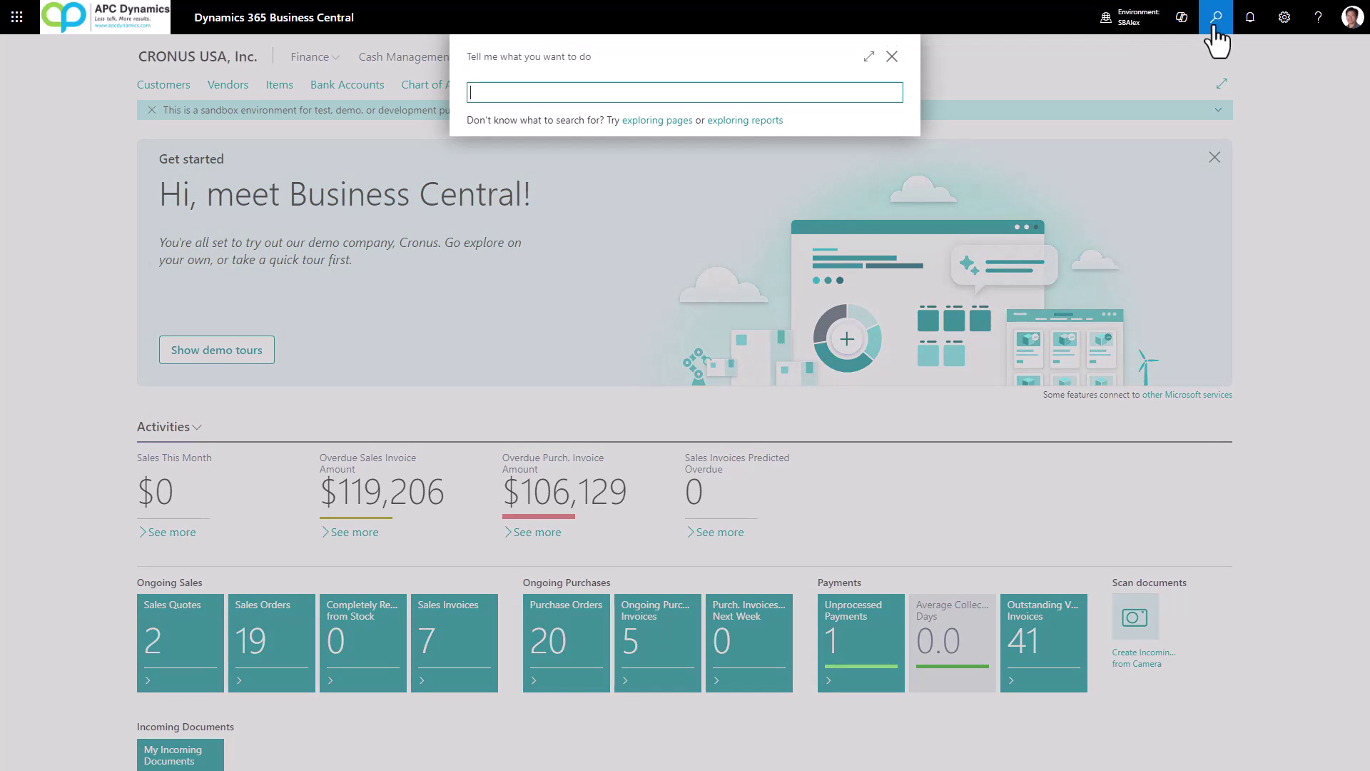
text(cash receipt jour)
click(581, 147)
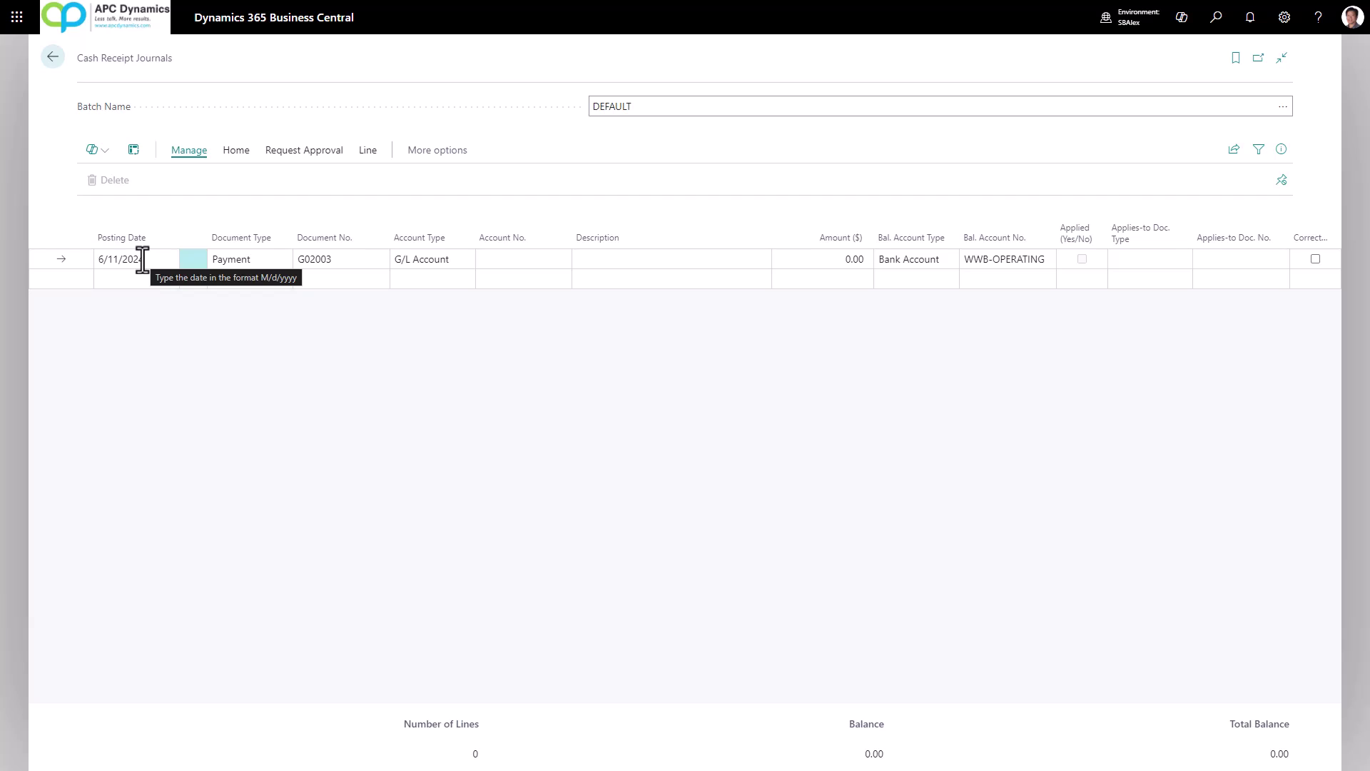
- Fill in the first journal line with posting date 5/31/2024, account type Customer and the account of The Cannon Group PLC DS
text(5/31/2024)
key(Tab)
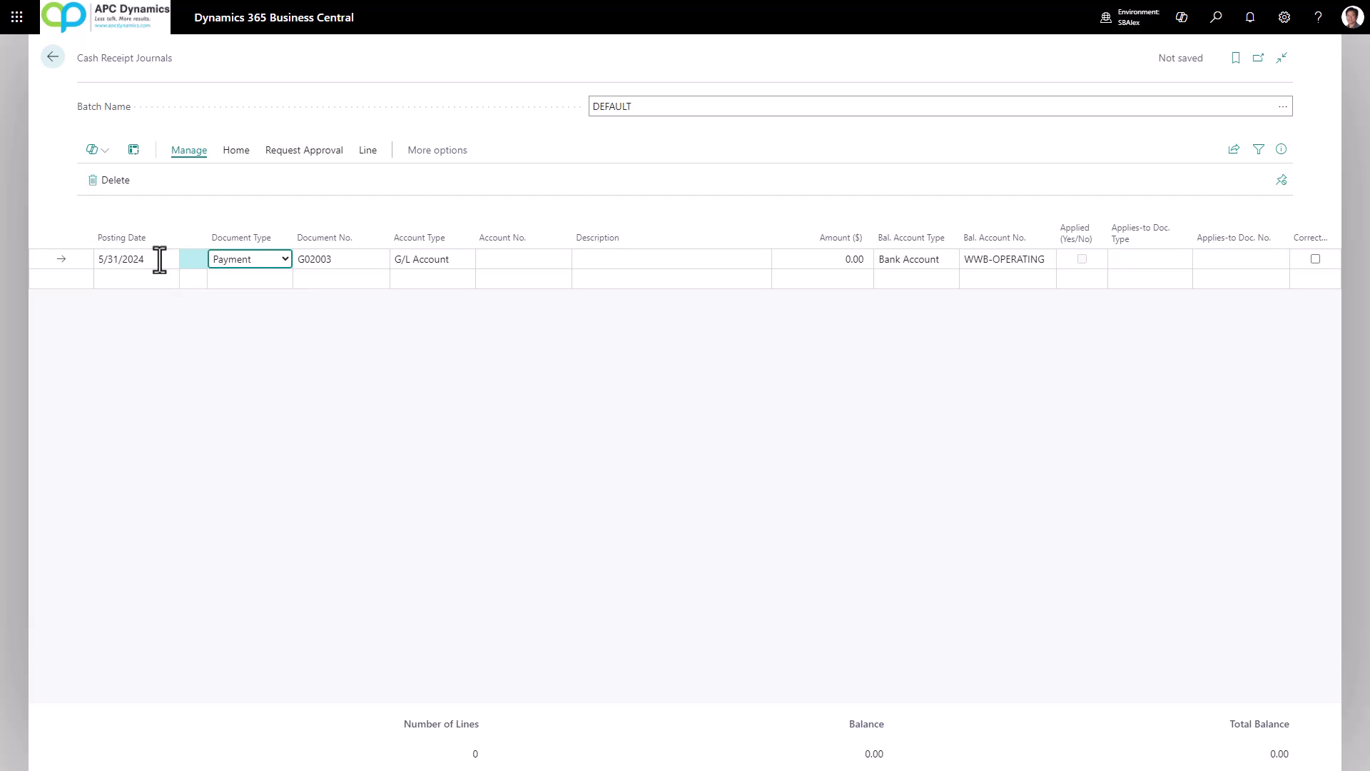
key(Tab)
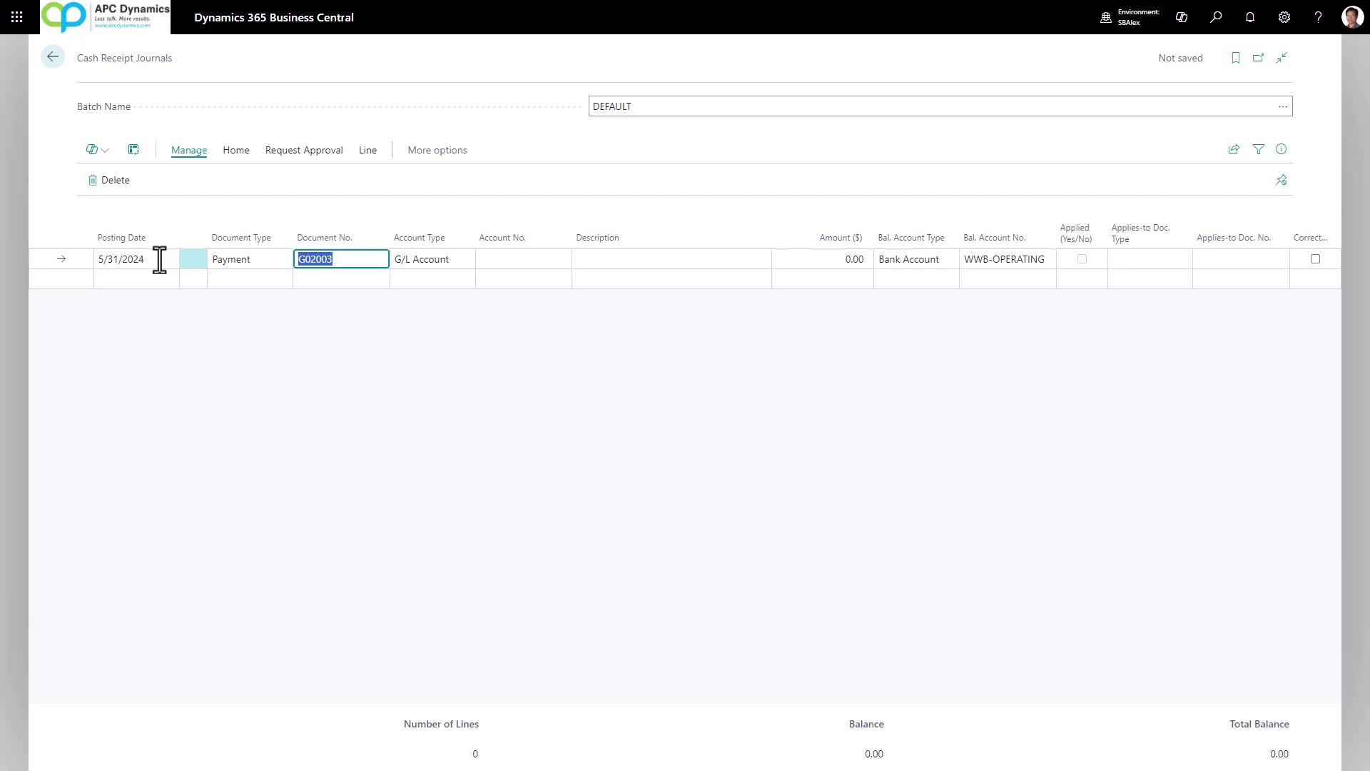
key(Tab)
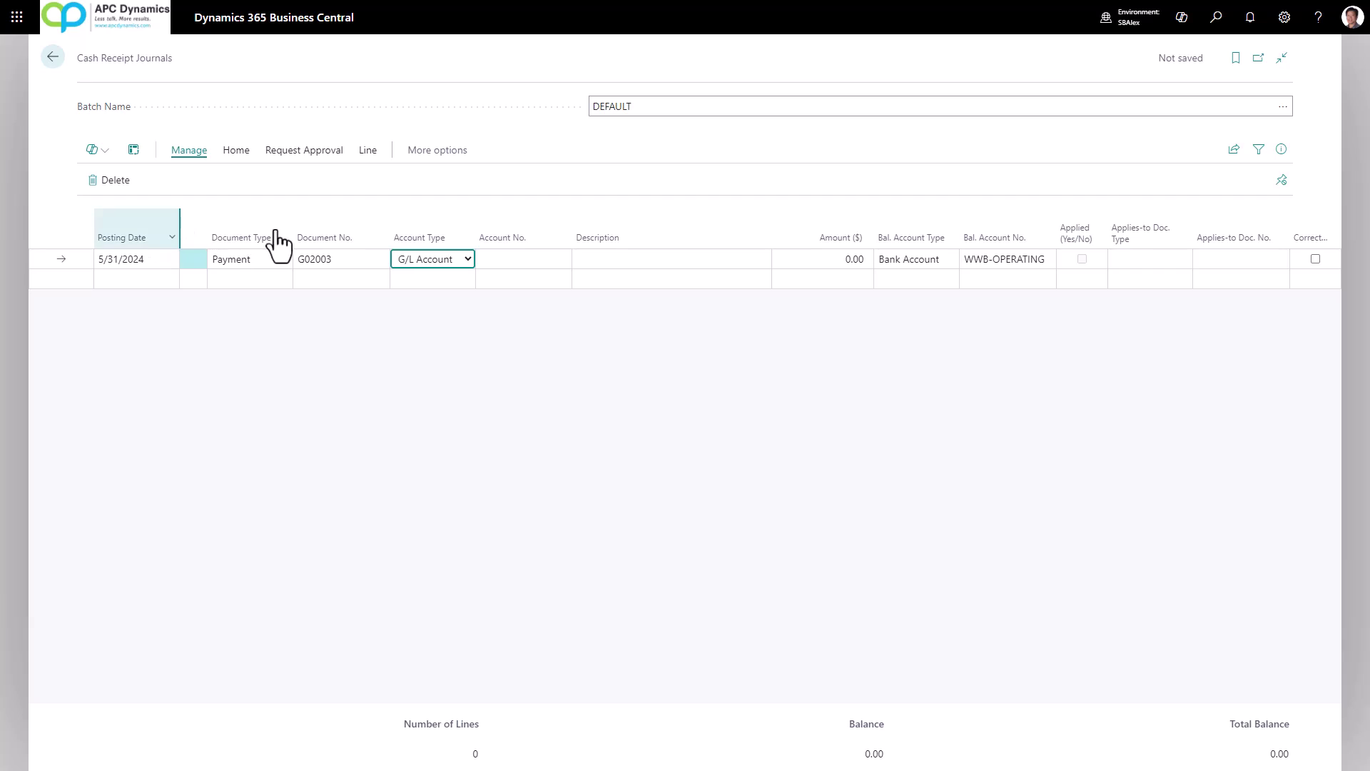
click(452, 258)
click(444, 291)
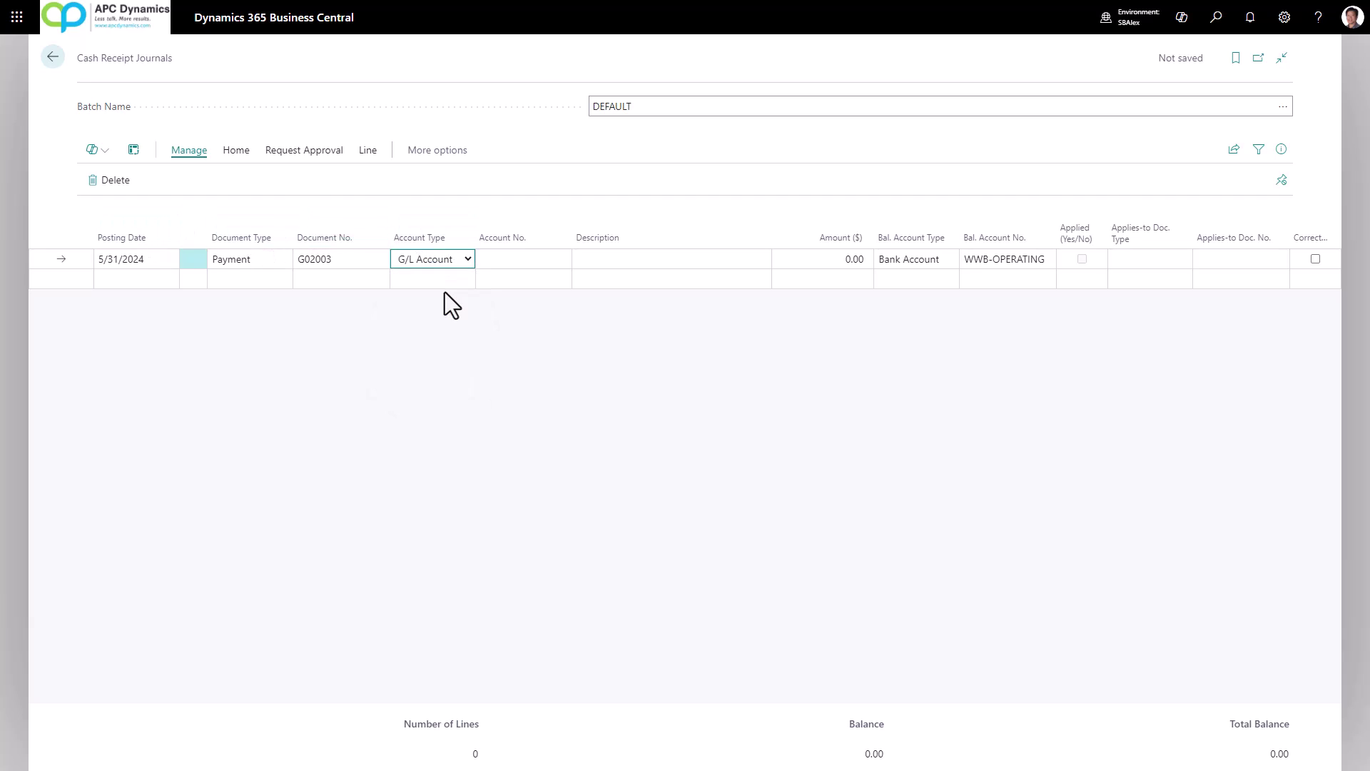
click(511, 259)
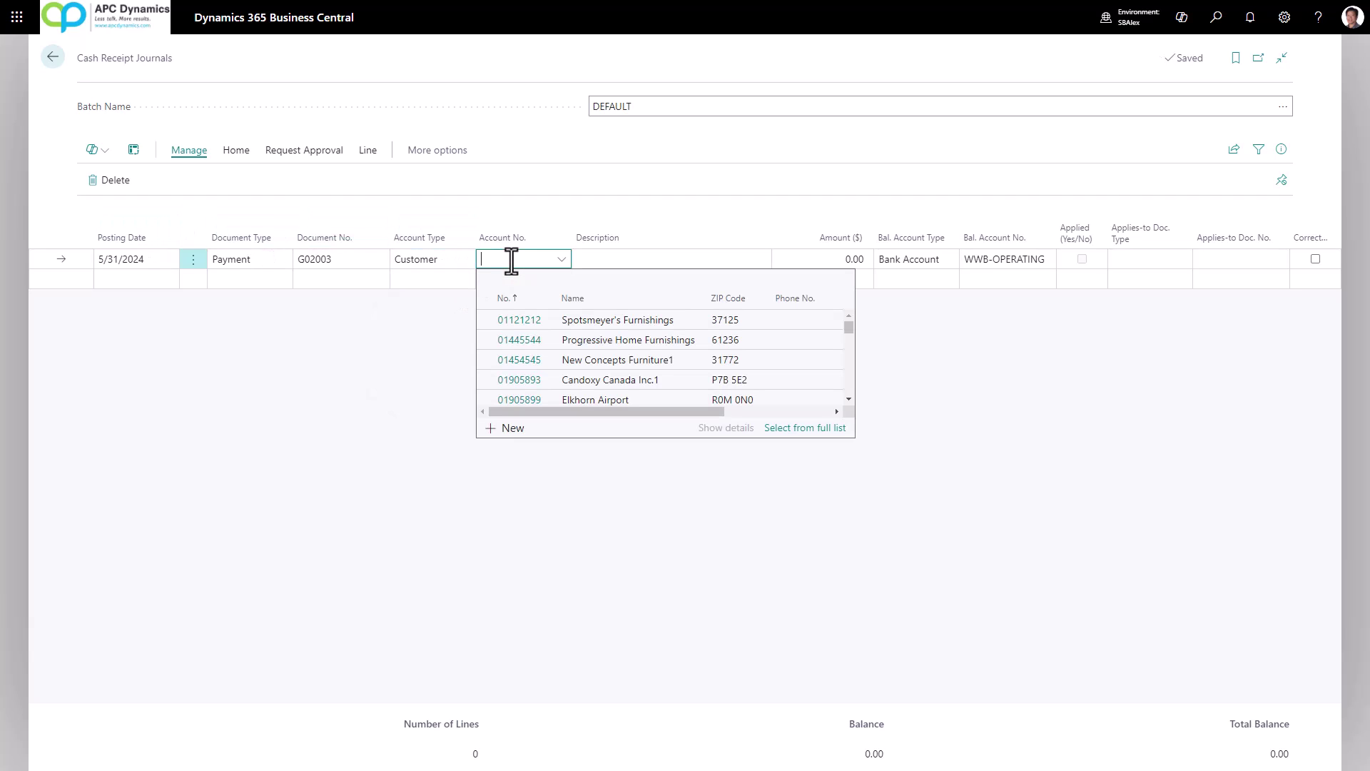
text(1000)
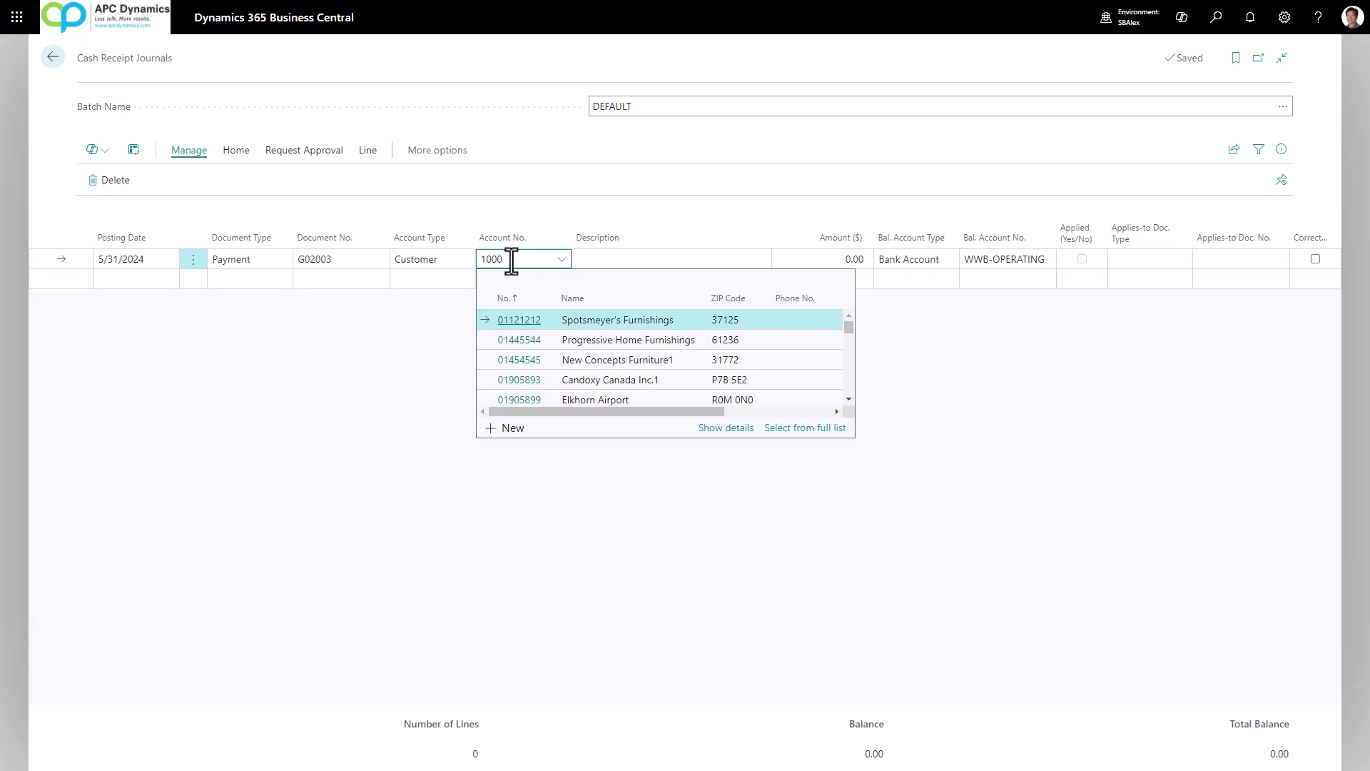
text(0)
key(Tab)
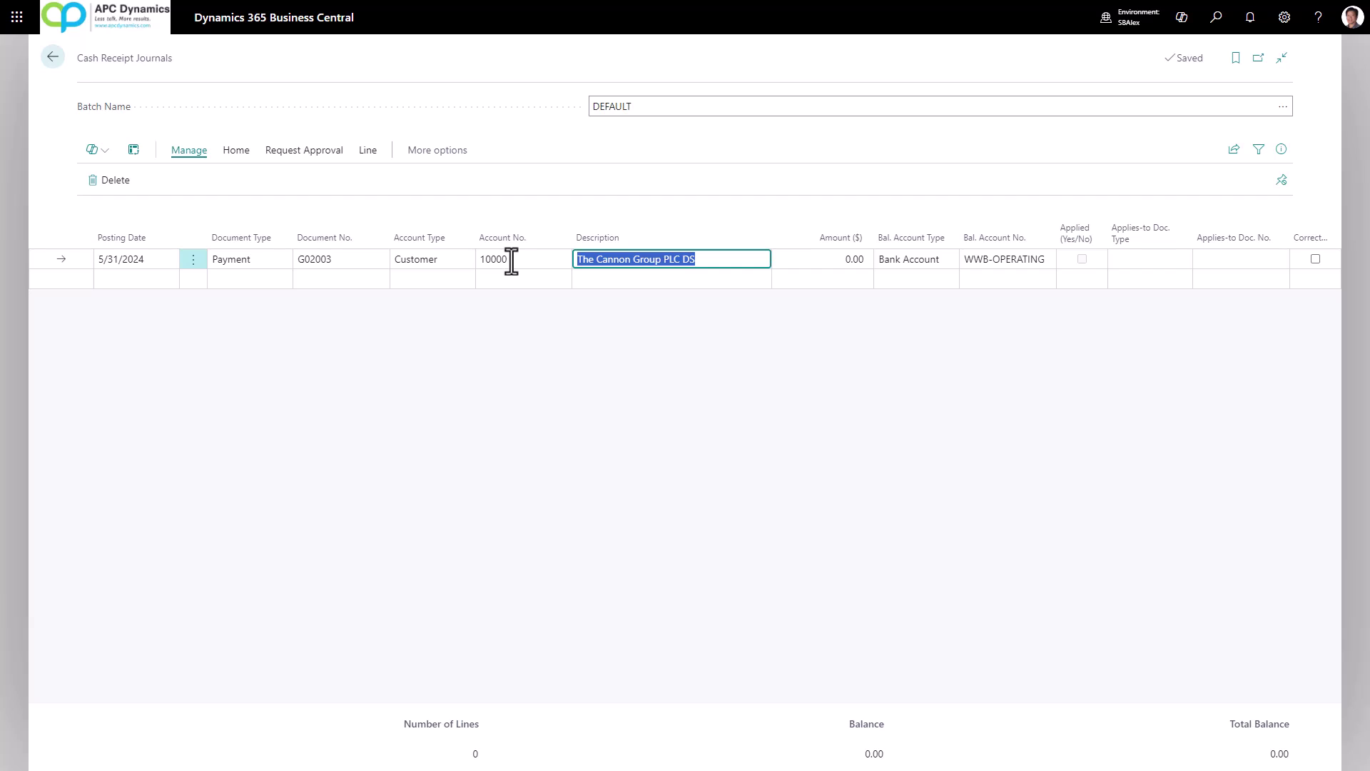
key(Tab)
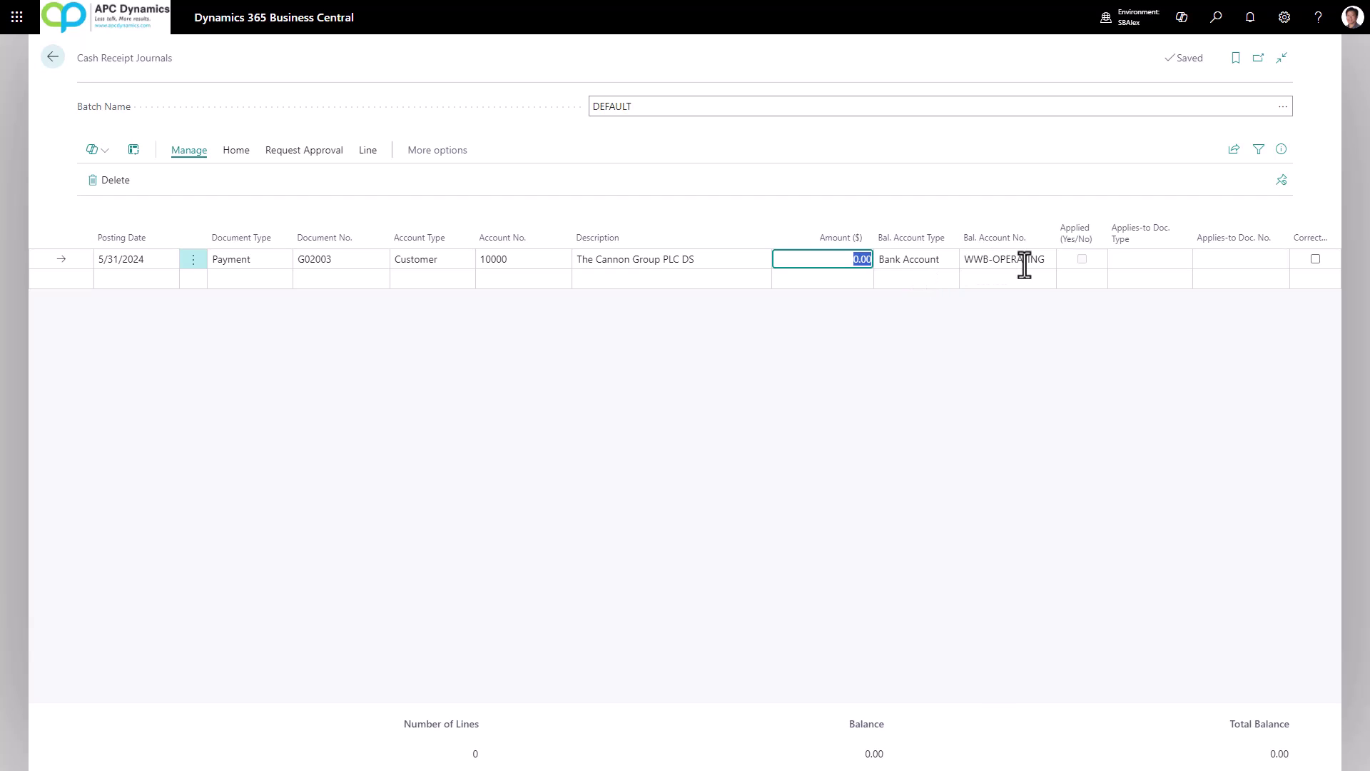
- Apply the Cannon Group payment line to invoices 103041, 103045, 103047 and 103039
click(234, 151)
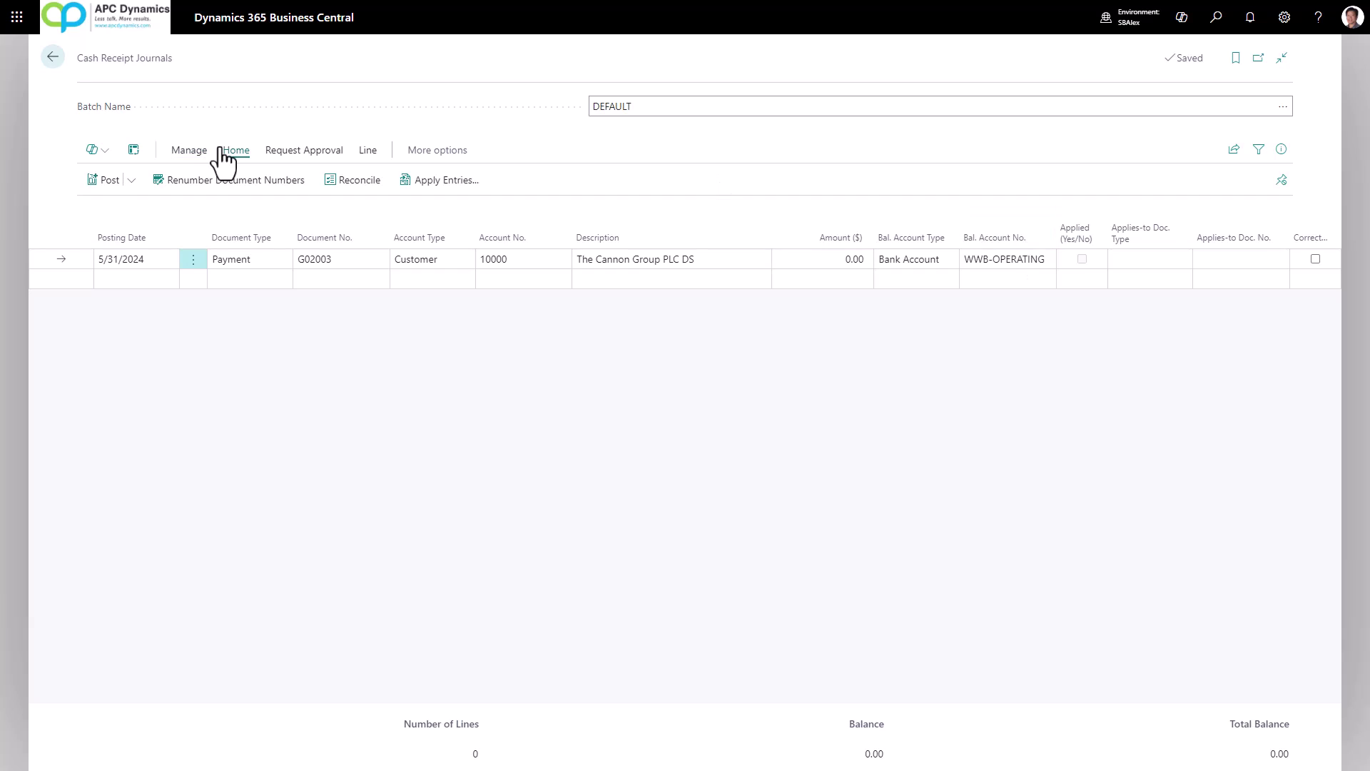
click(429, 185)
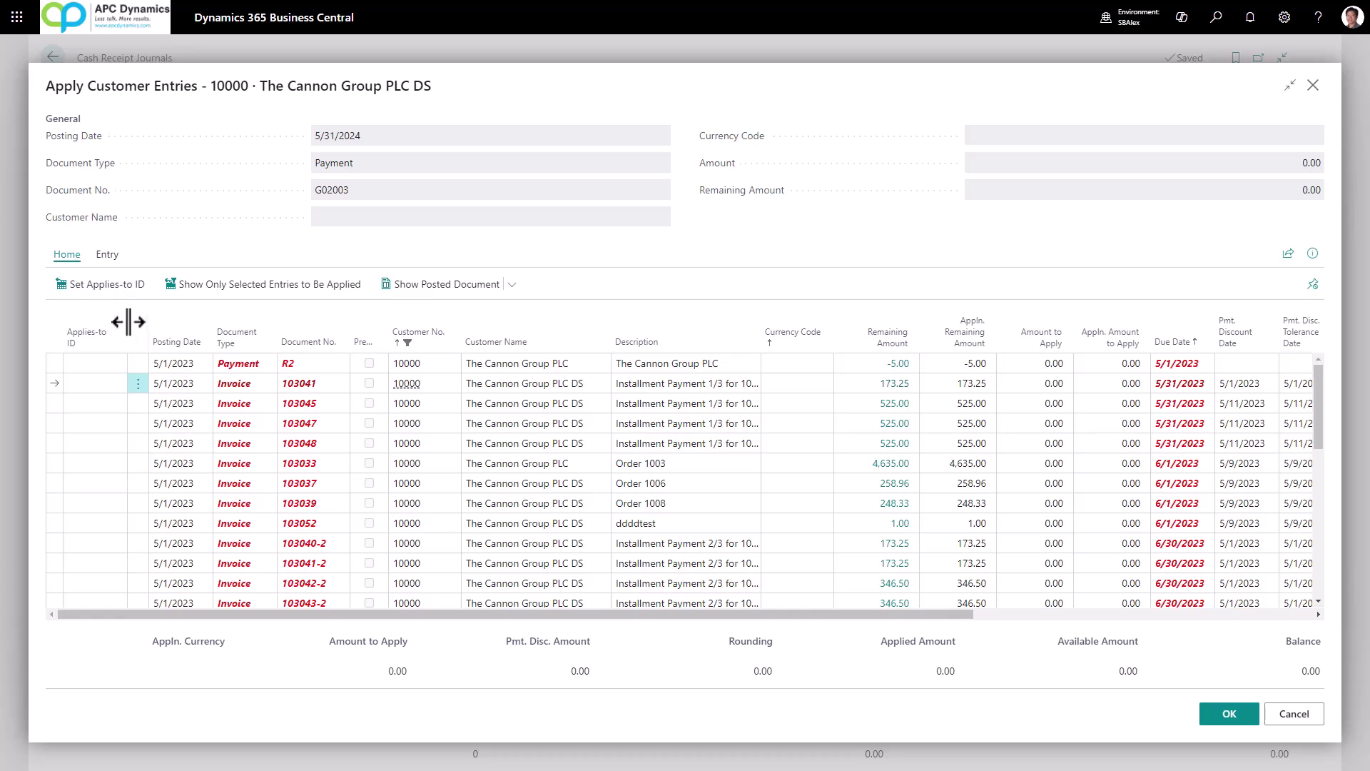
click(110, 293)
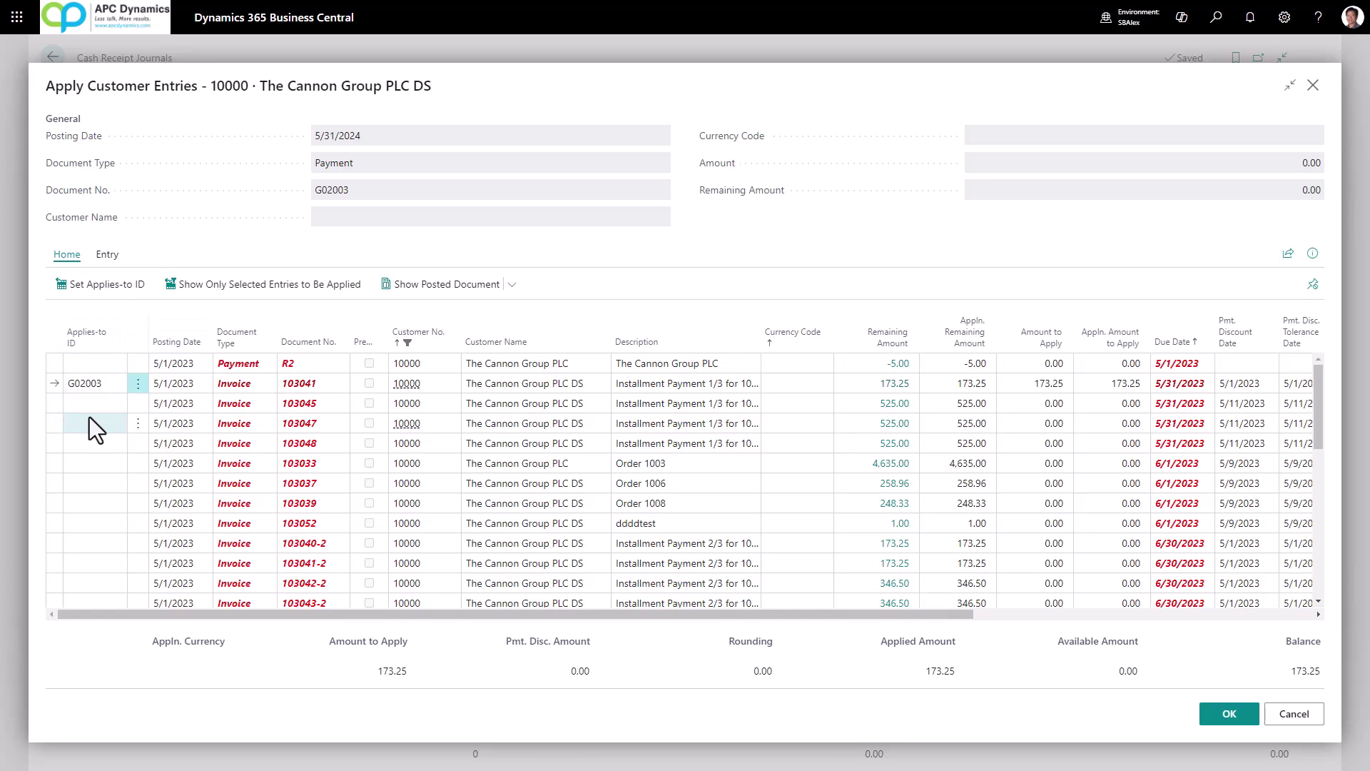
click(306, 402)
click(114, 302)
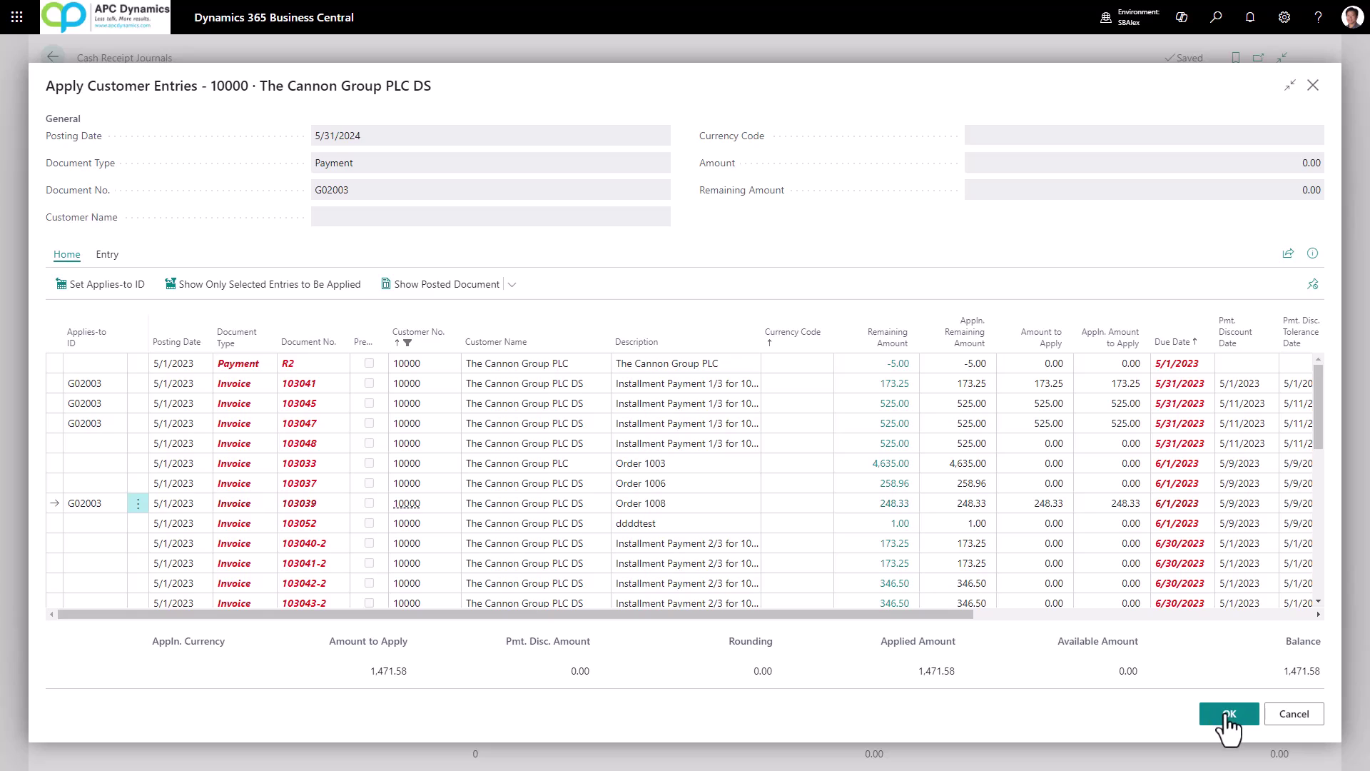
click(1229, 713)
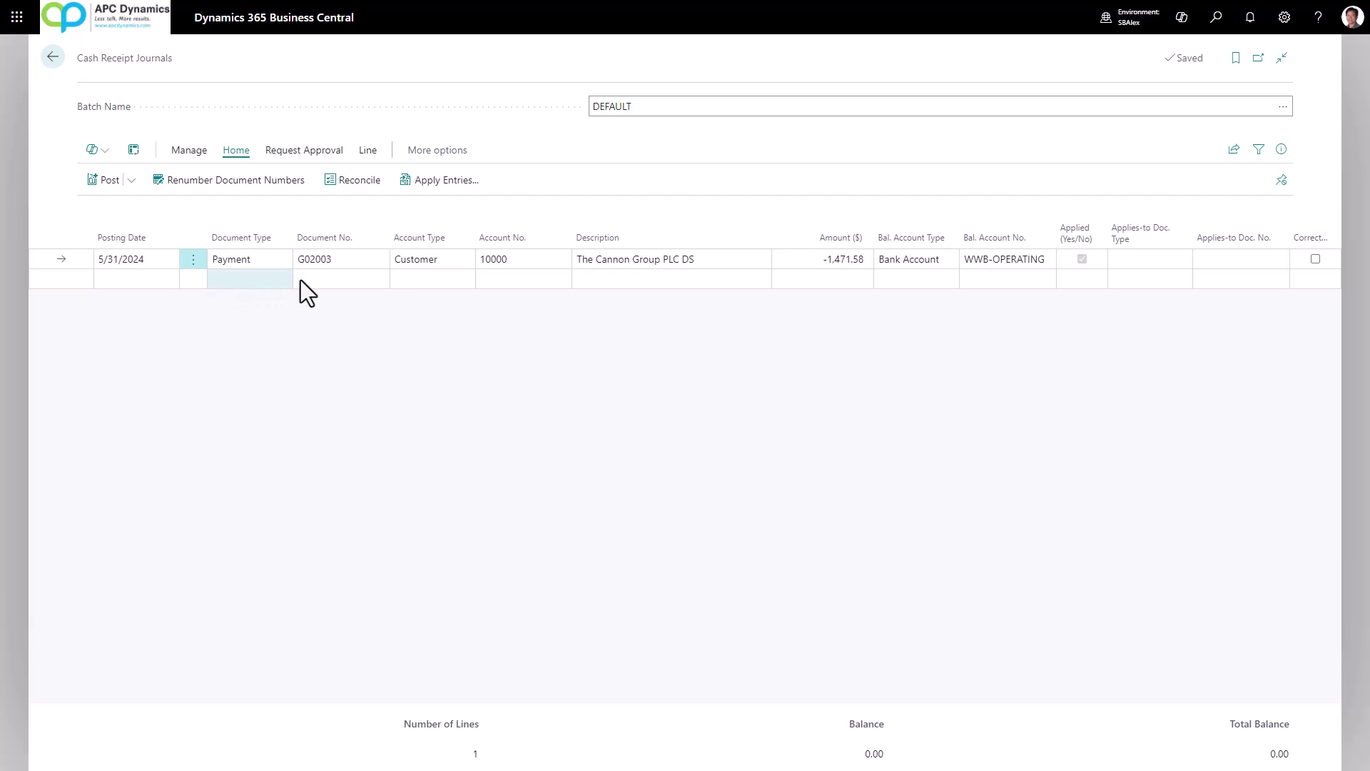
- Add a second customer payment line for Selangorian Ltd. to the cash receipt journal
click(321, 279)
click(489, 279)
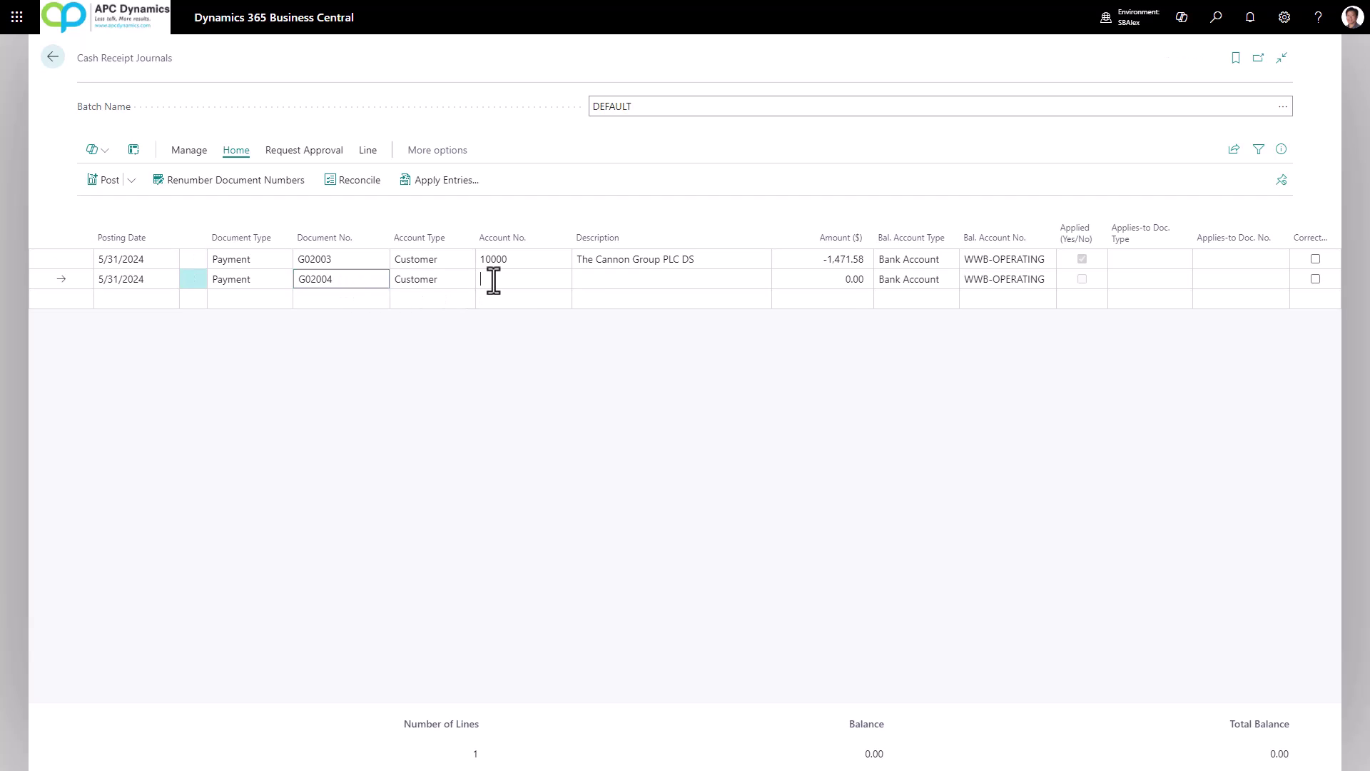
text(20000)
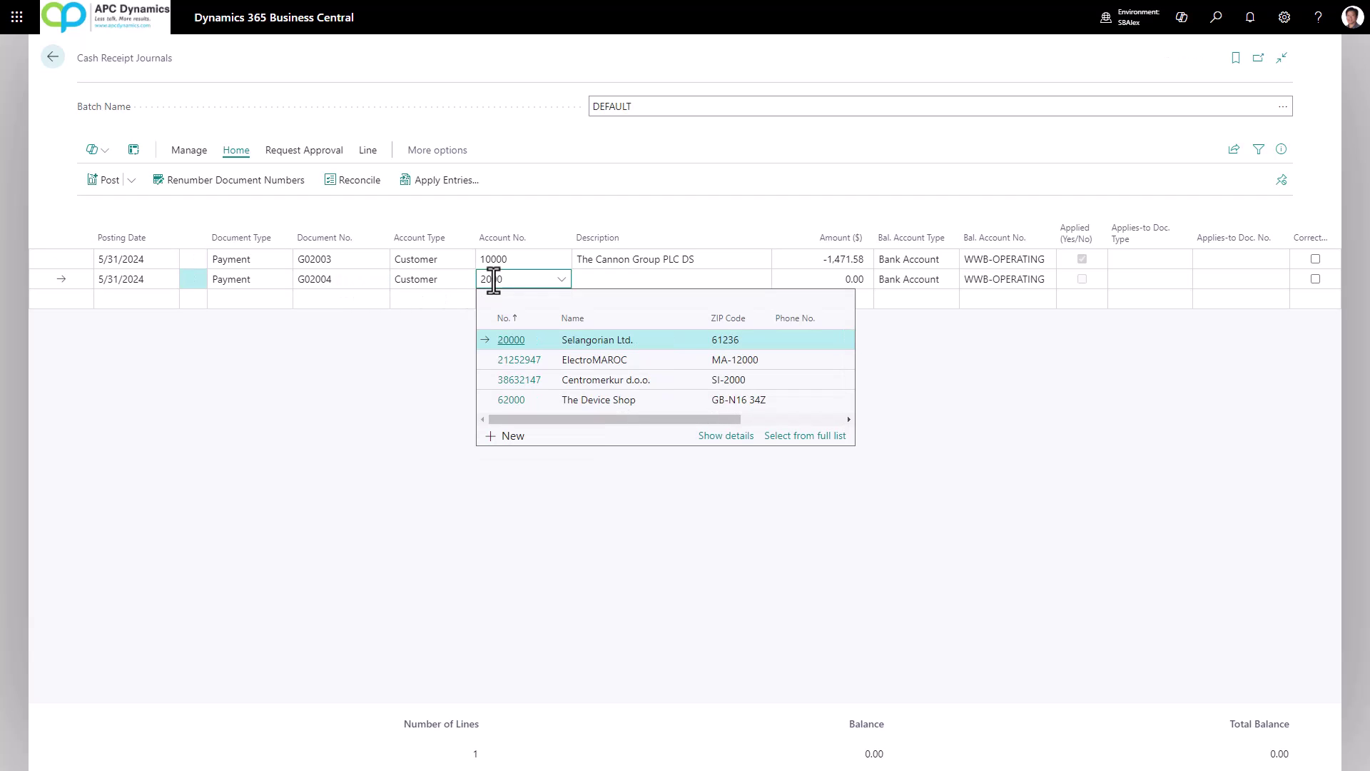
key(Tab)
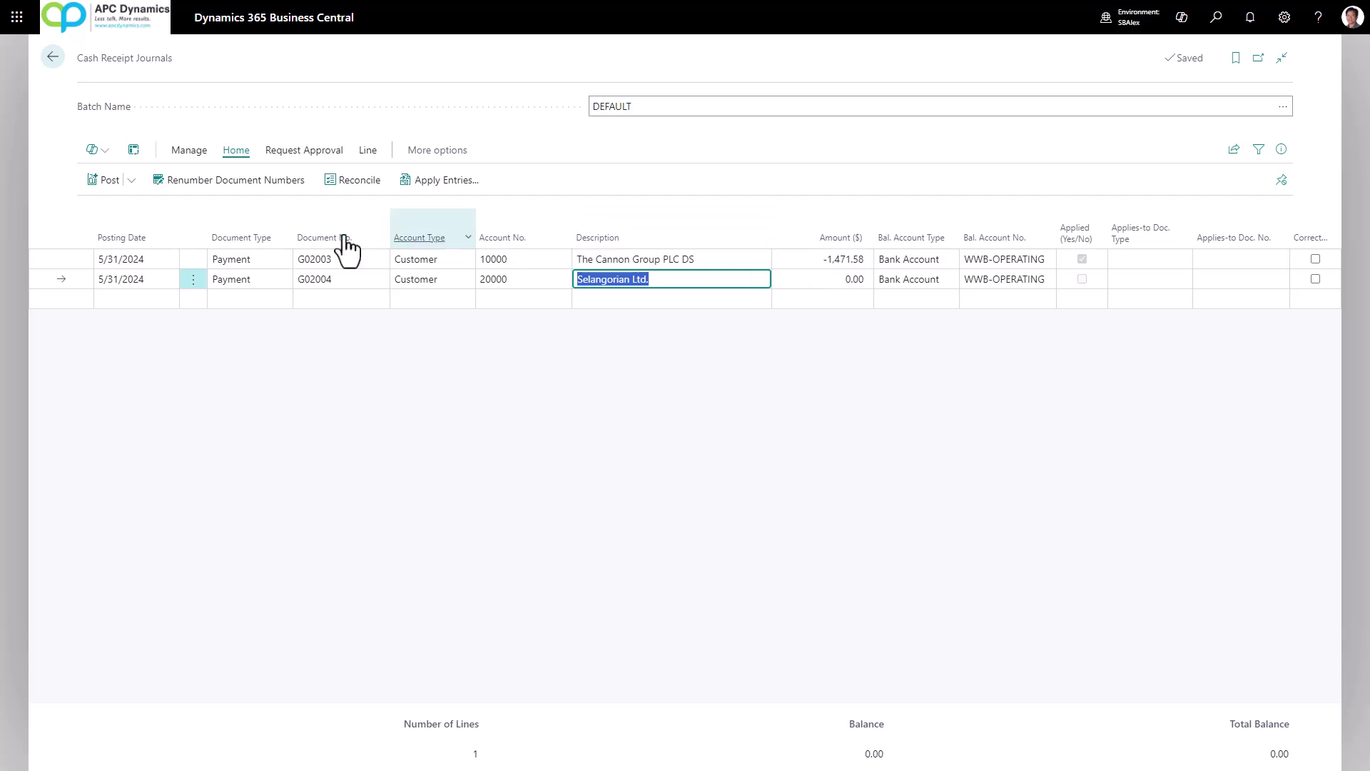
- Apply the Selangorian Ltd. payment to its 3/28/2023 invoice and post the journal lines
click(451, 183)
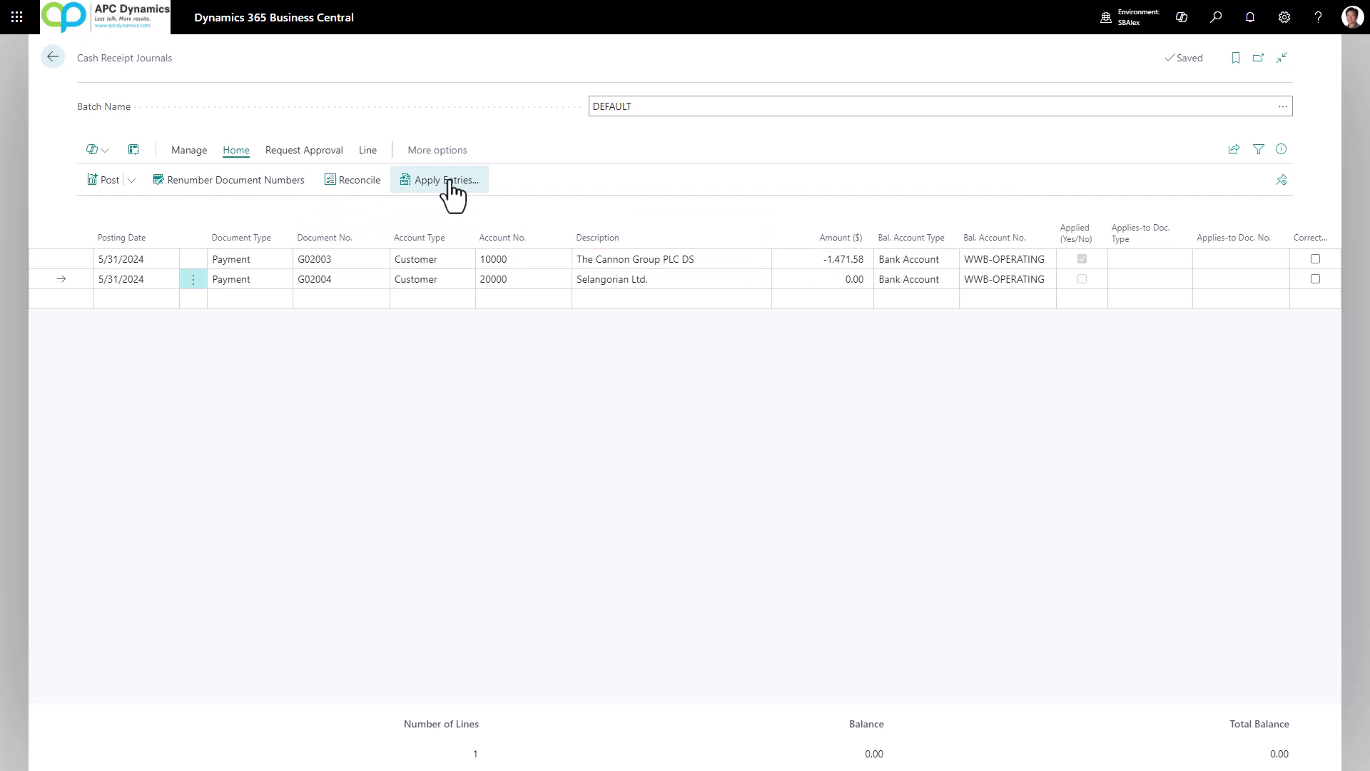
click(115, 285)
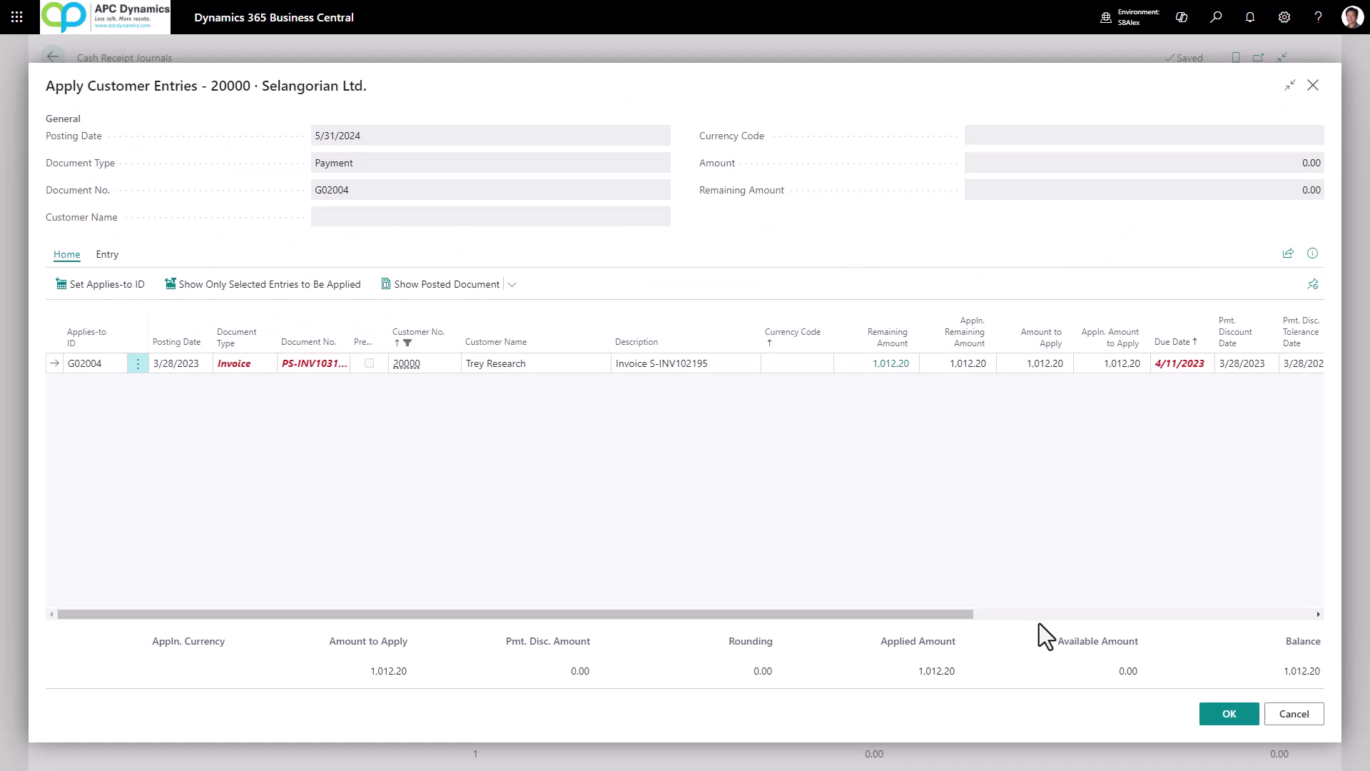
click(1204, 716)
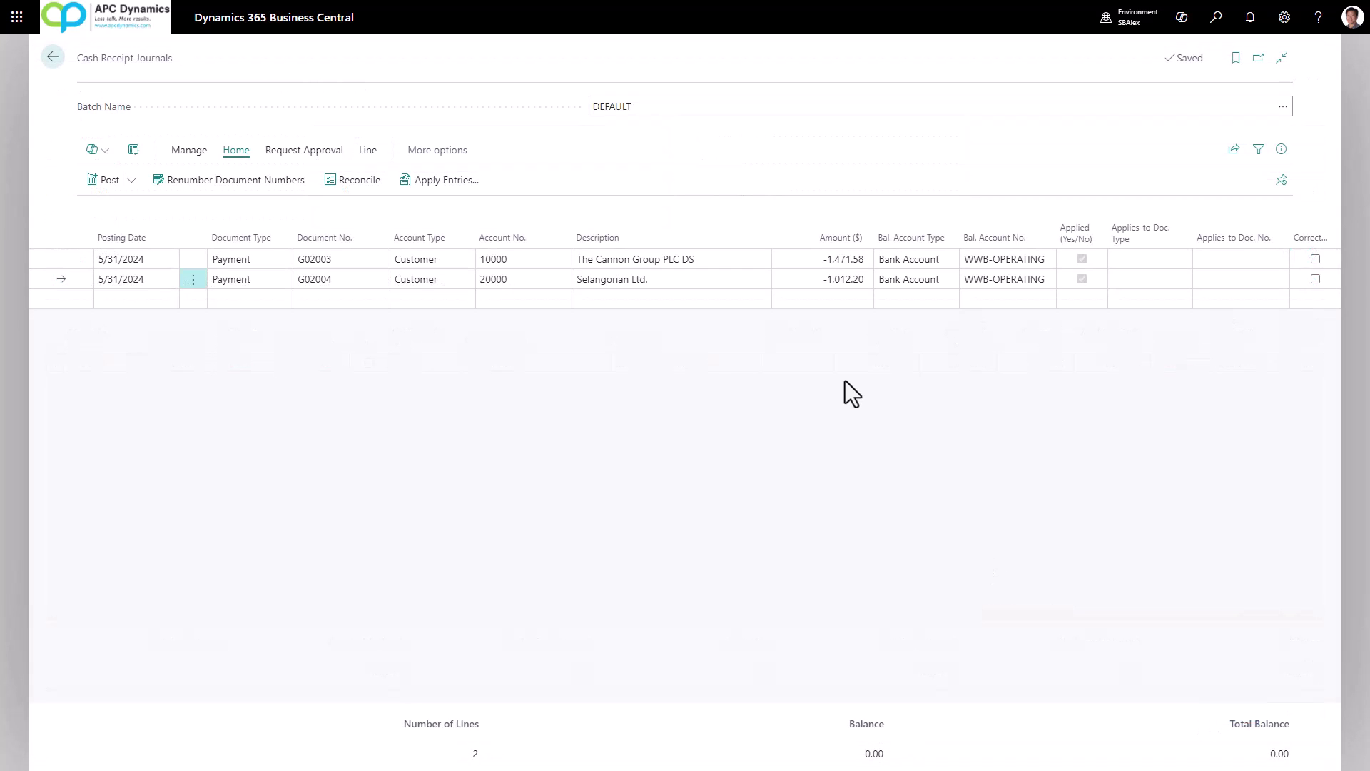
click(106, 181)
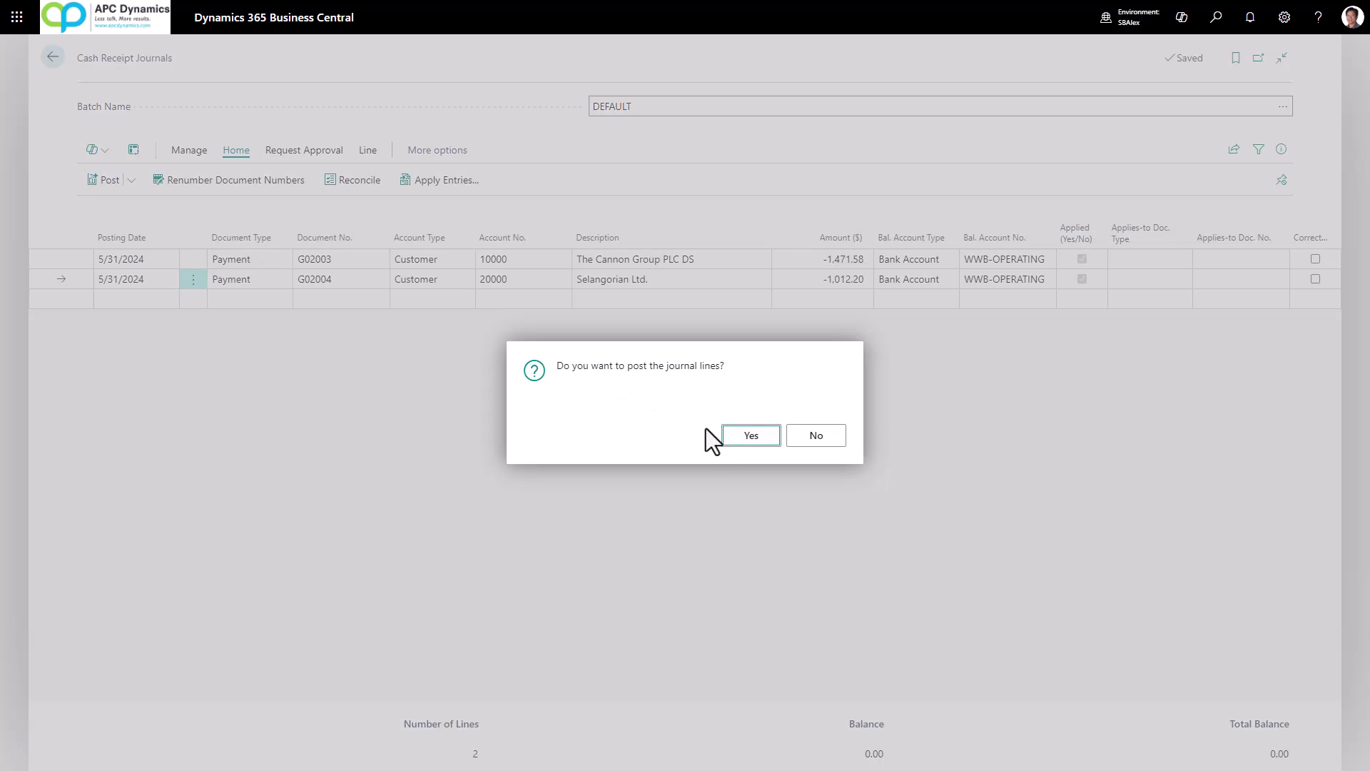
click(750, 437)
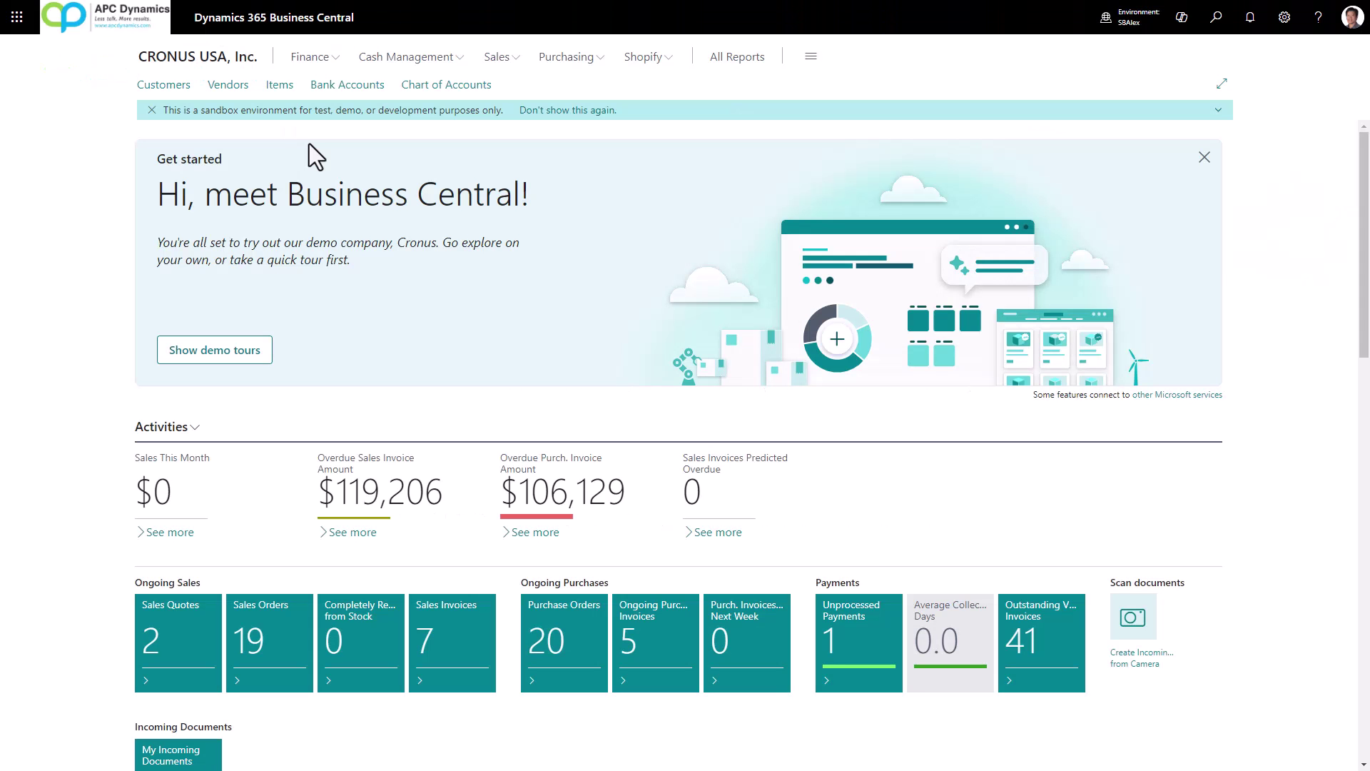
- Search for credit memos, open the Sales Credit Memos list and create a new sales credit memo
click(1215, 20)
text(credit memo)
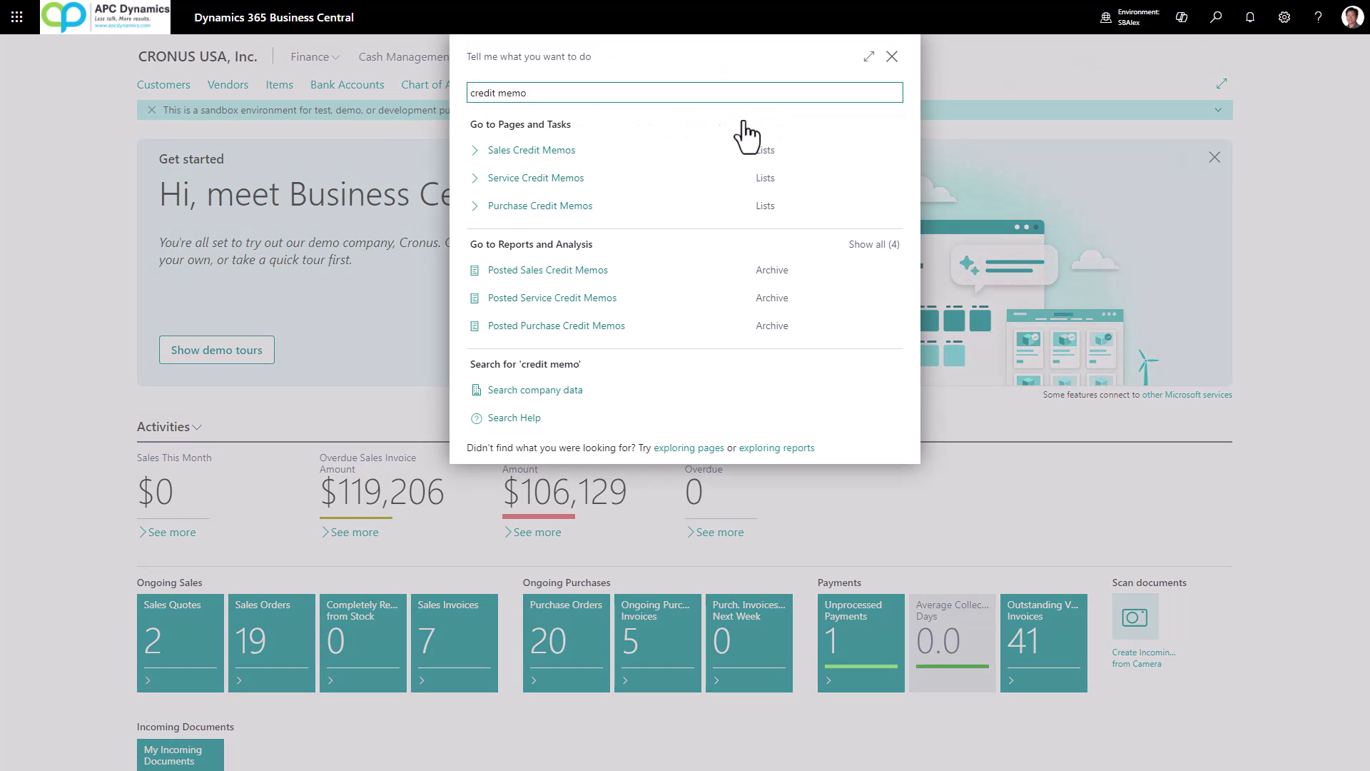
click(569, 164)
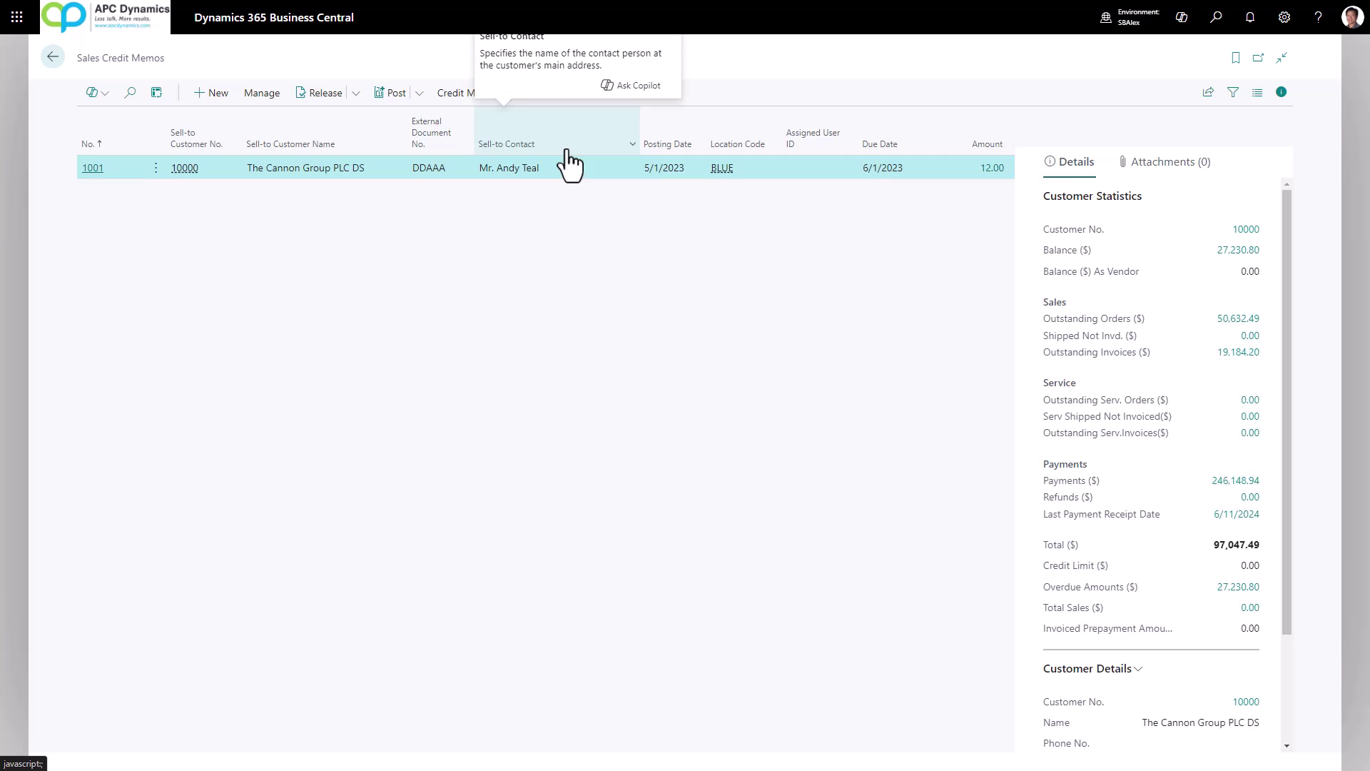
click(203, 100)
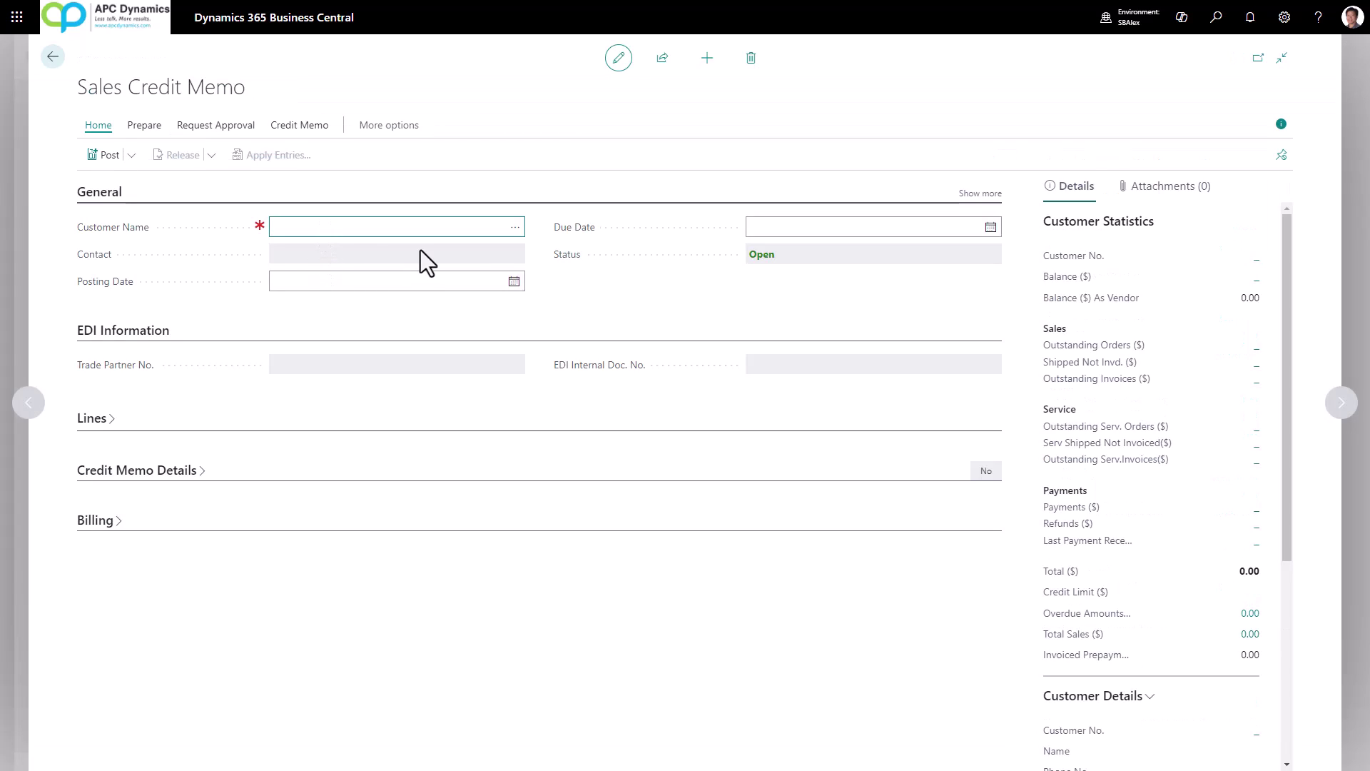
- Select The Cannon Group PLC DS as the customer and add an item line for 70000 with location BLUE and quantity 1
click(514, 229)
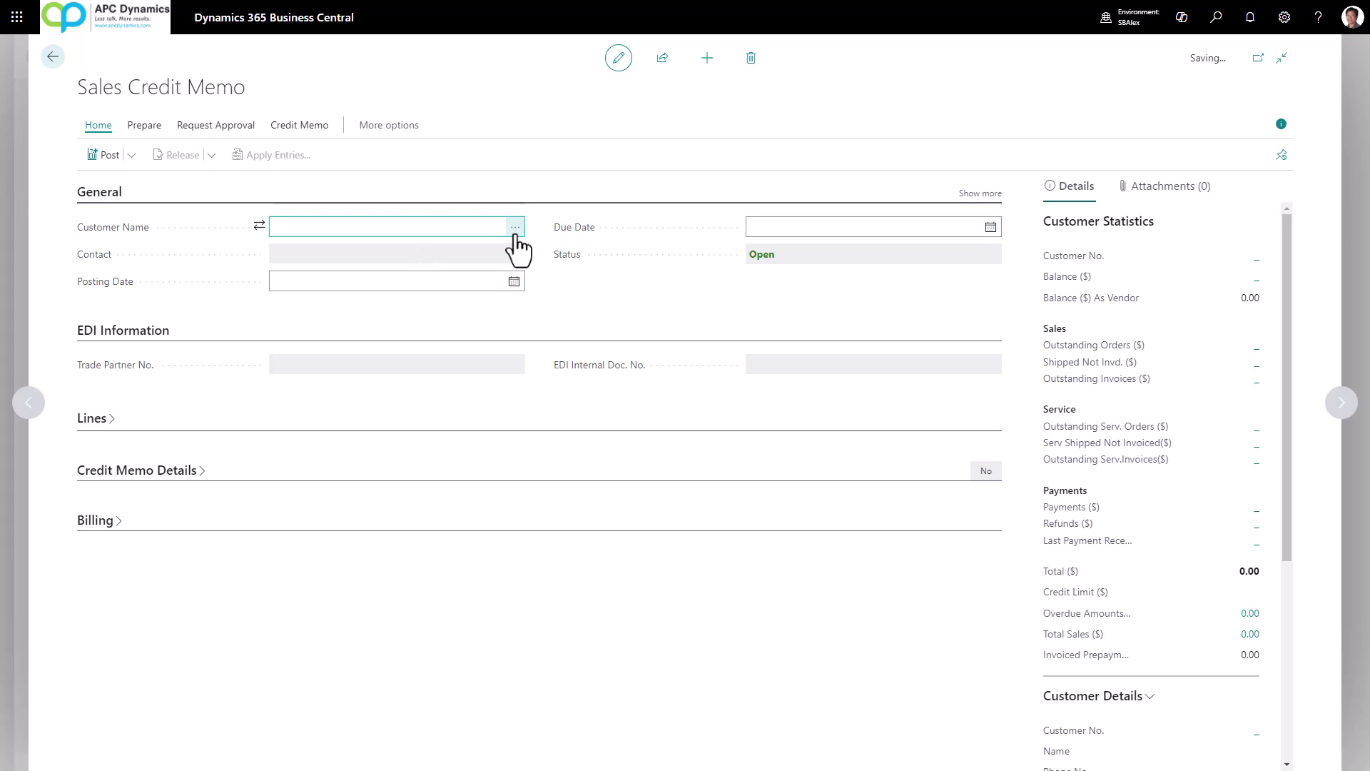
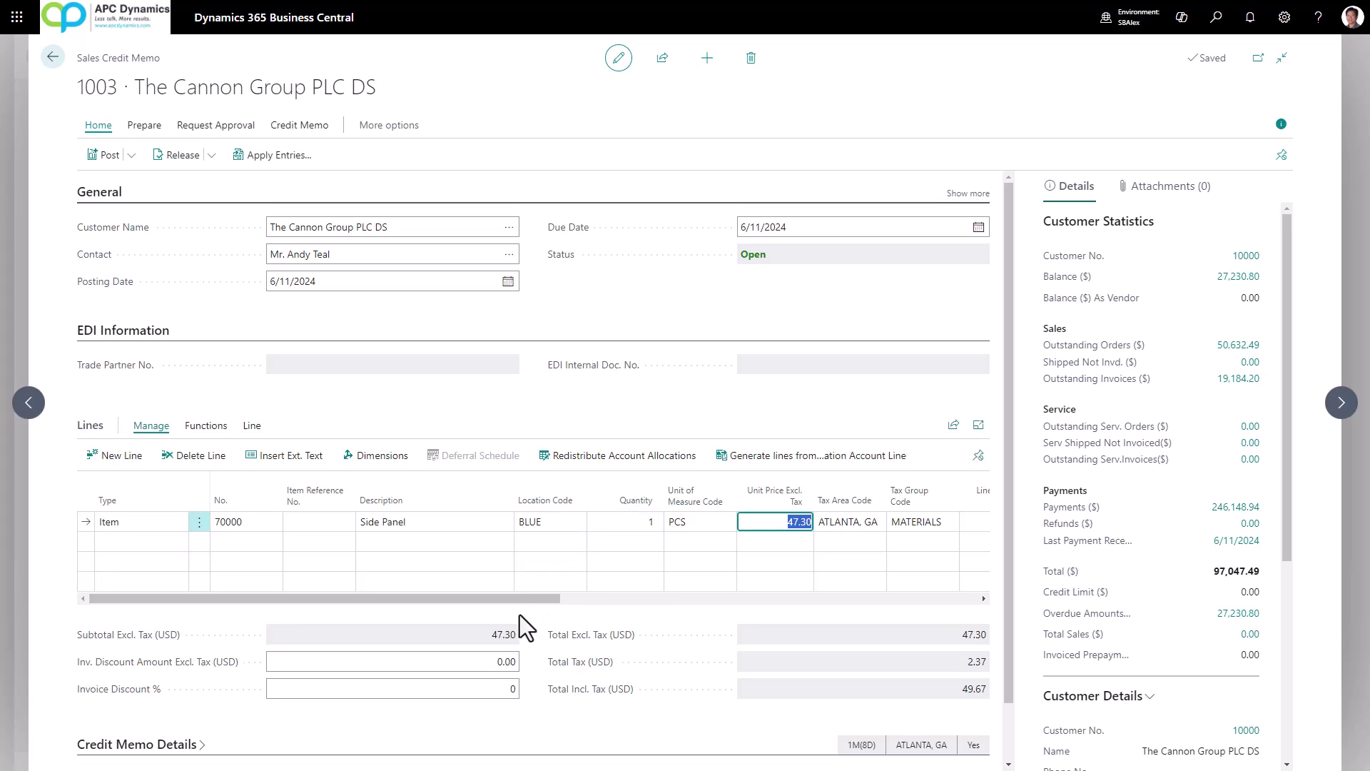
mouse_move(562, 508)
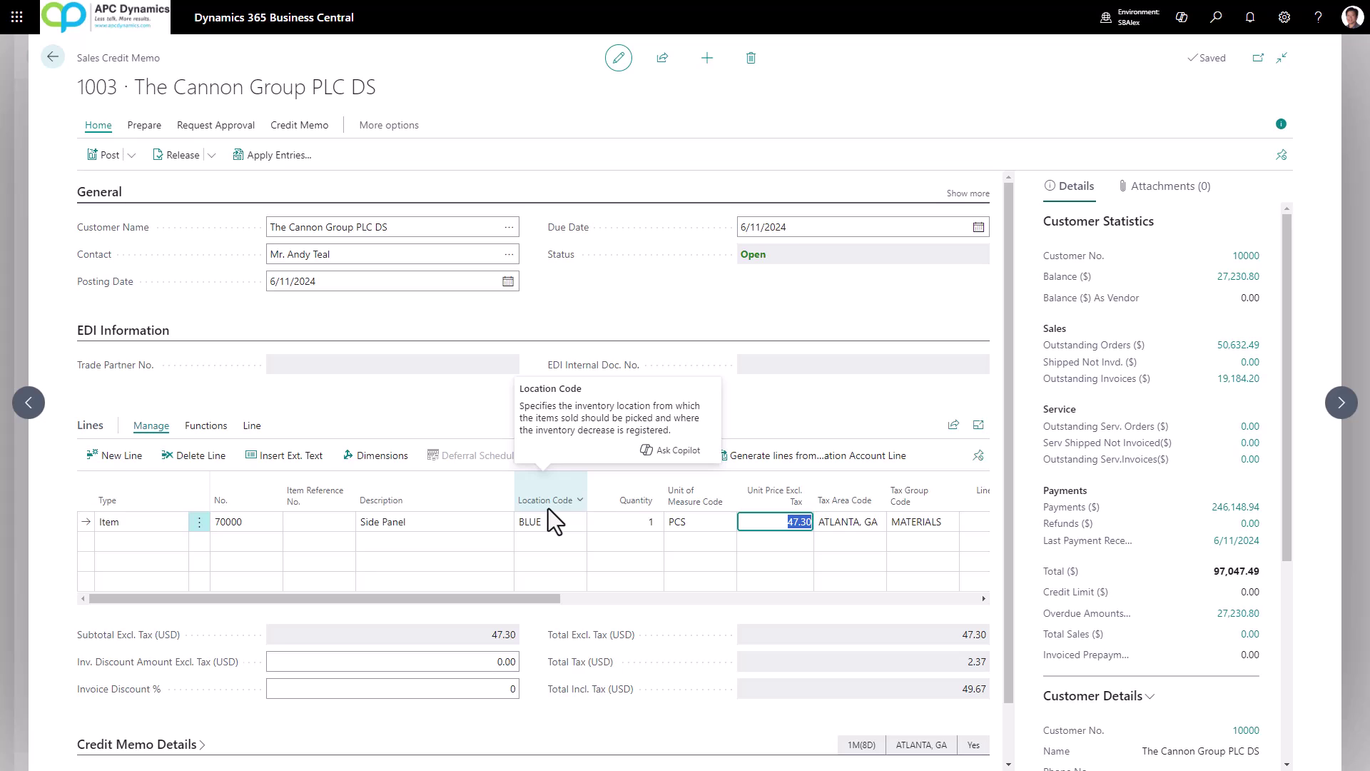
- Change the credit memo line to the G/L account Delivery Expenses, with quantity 1 and unit price 25
click(170, 525)
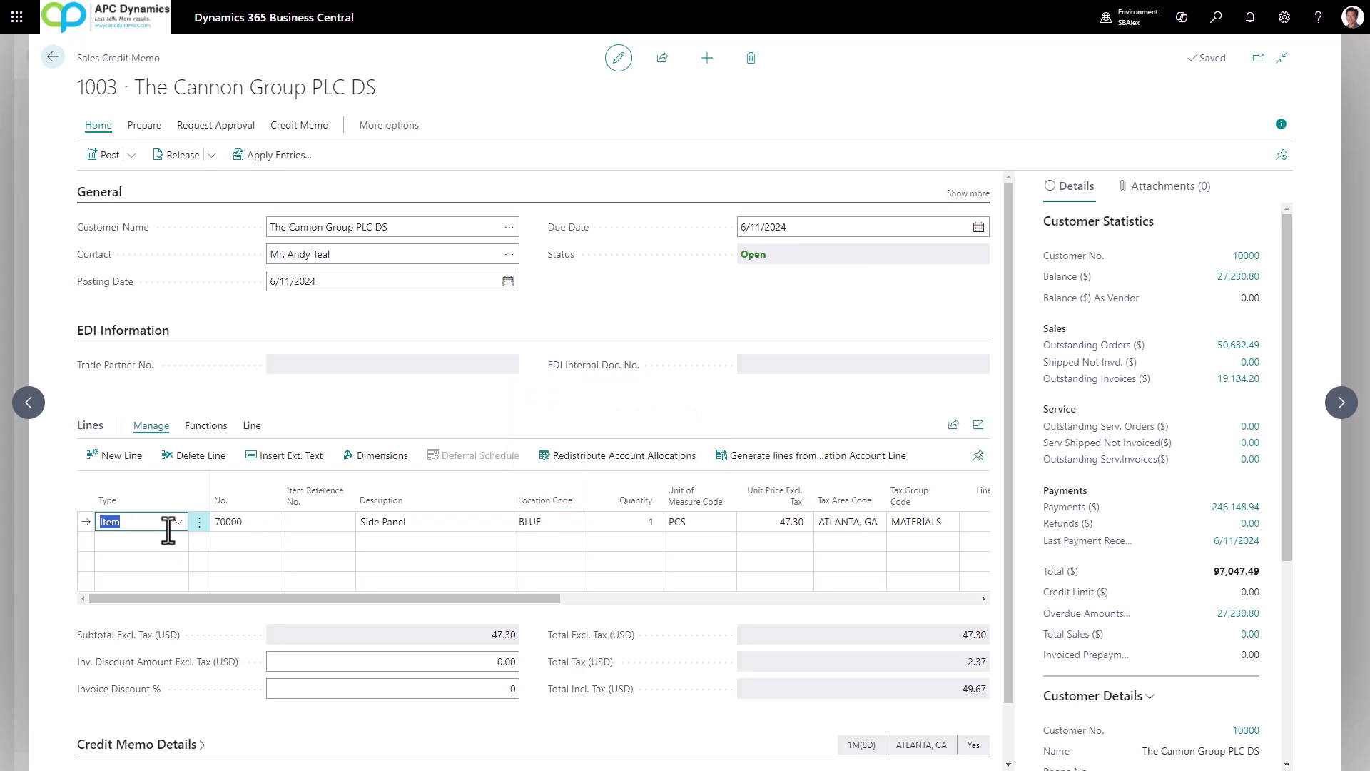
click(177, 523)
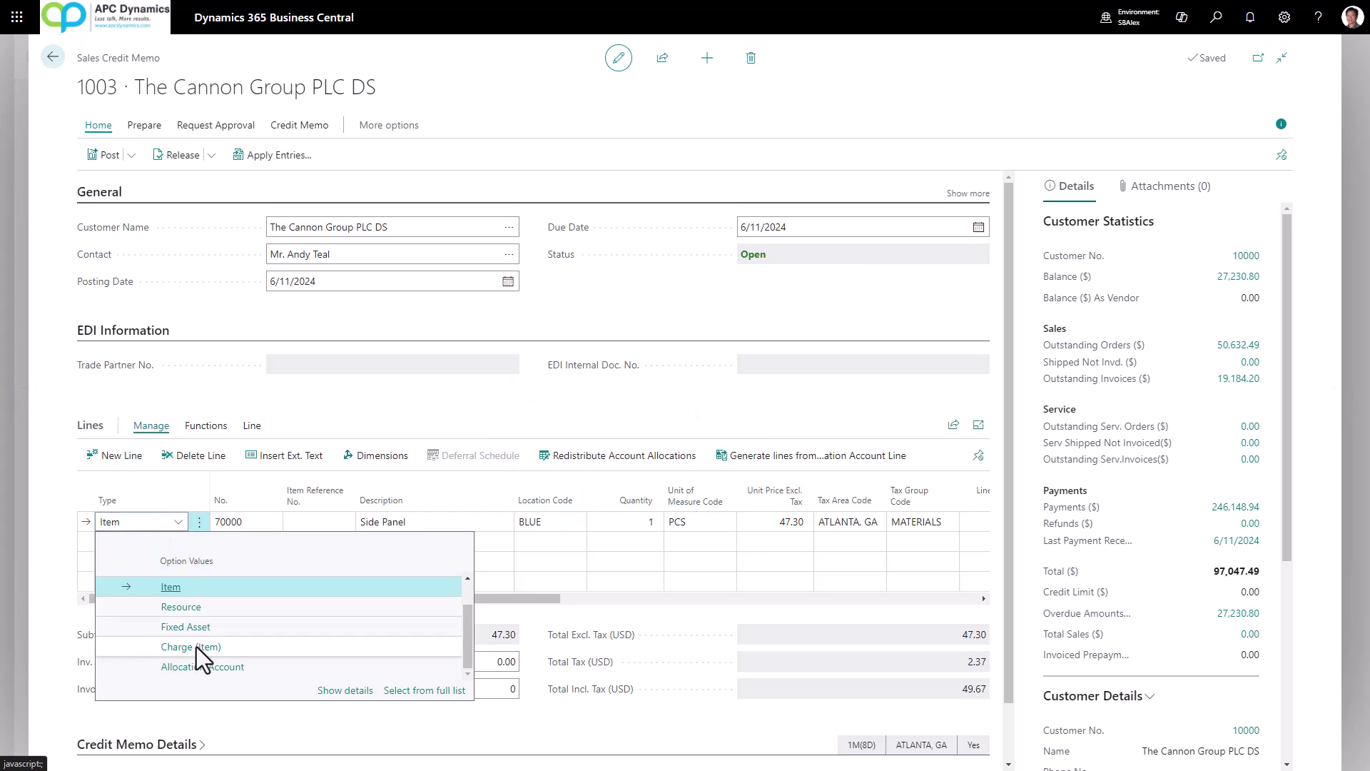
scroll(212, 623, up, 2)
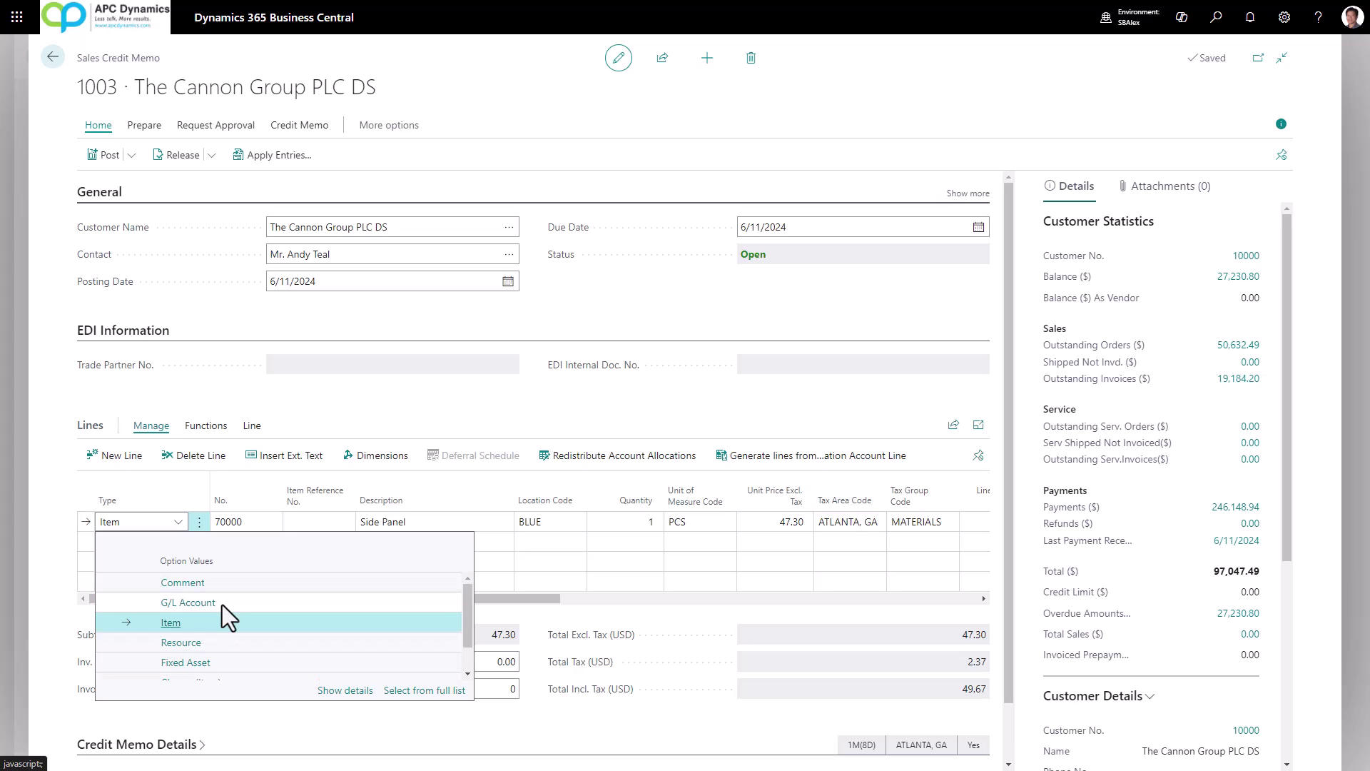
click(221, 605)
click(232, 521)
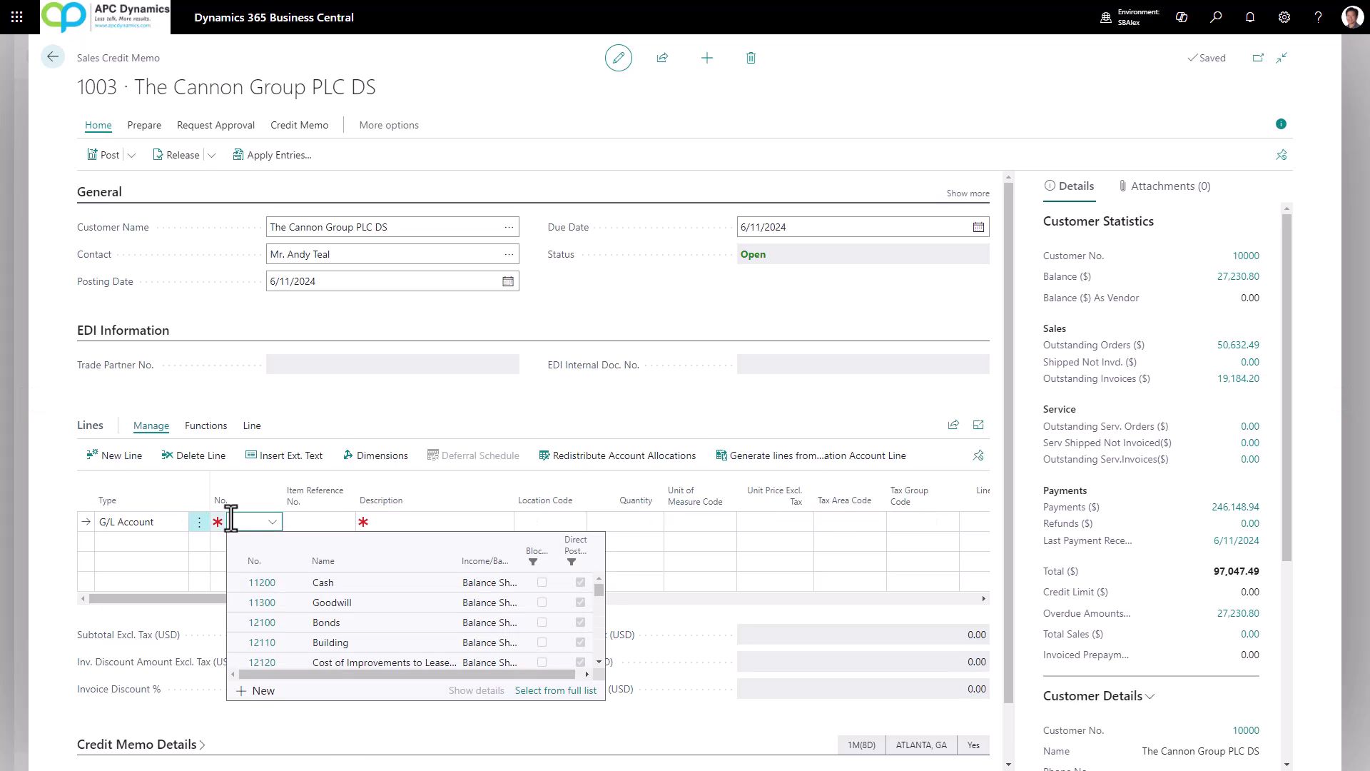
text(delivery)
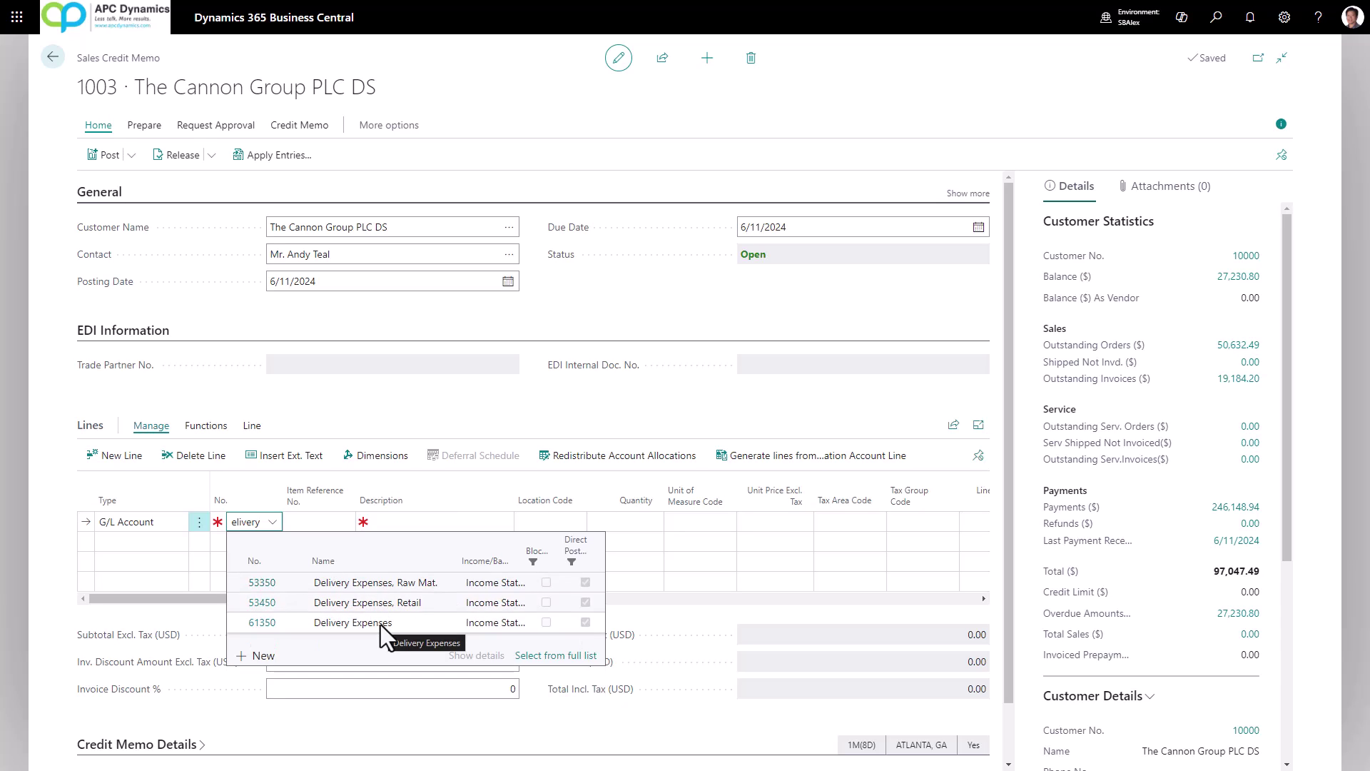
click(380, 624)
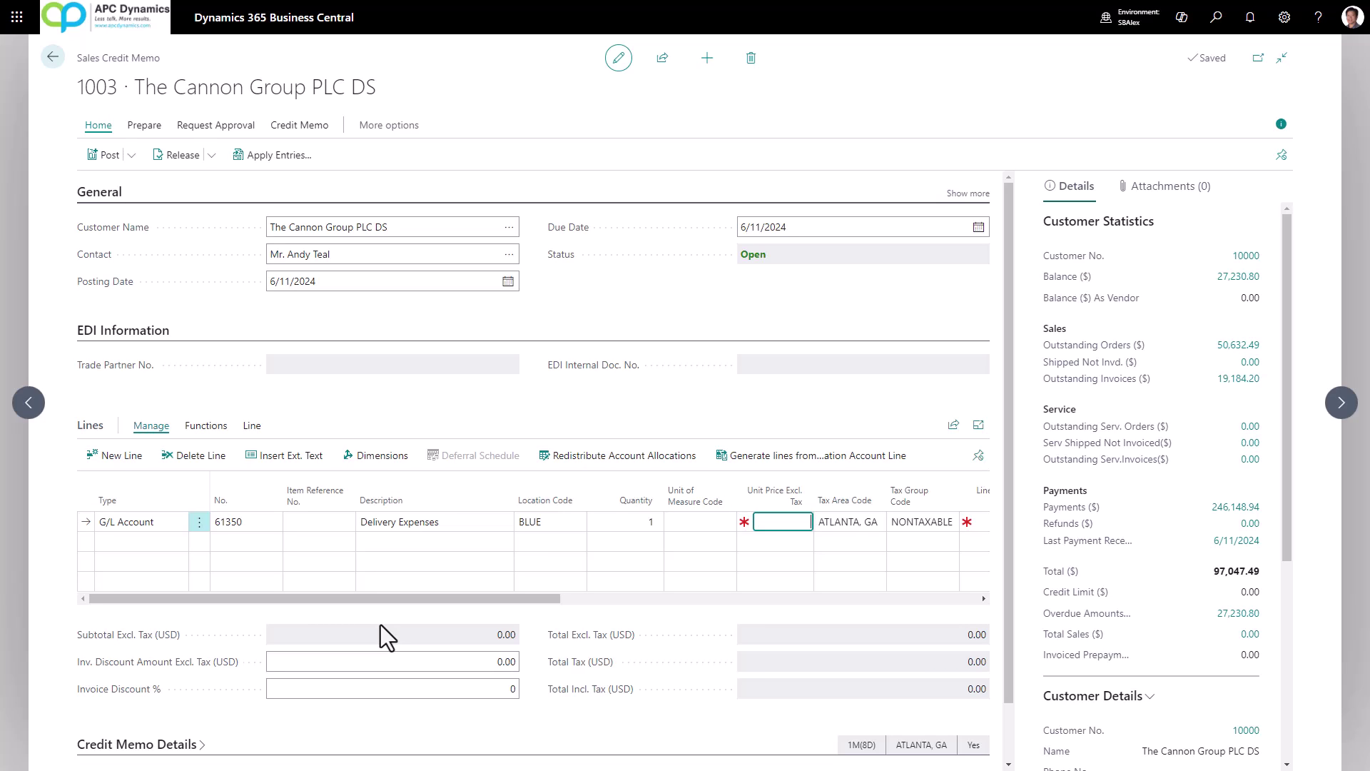
text(25)
key(Tab)
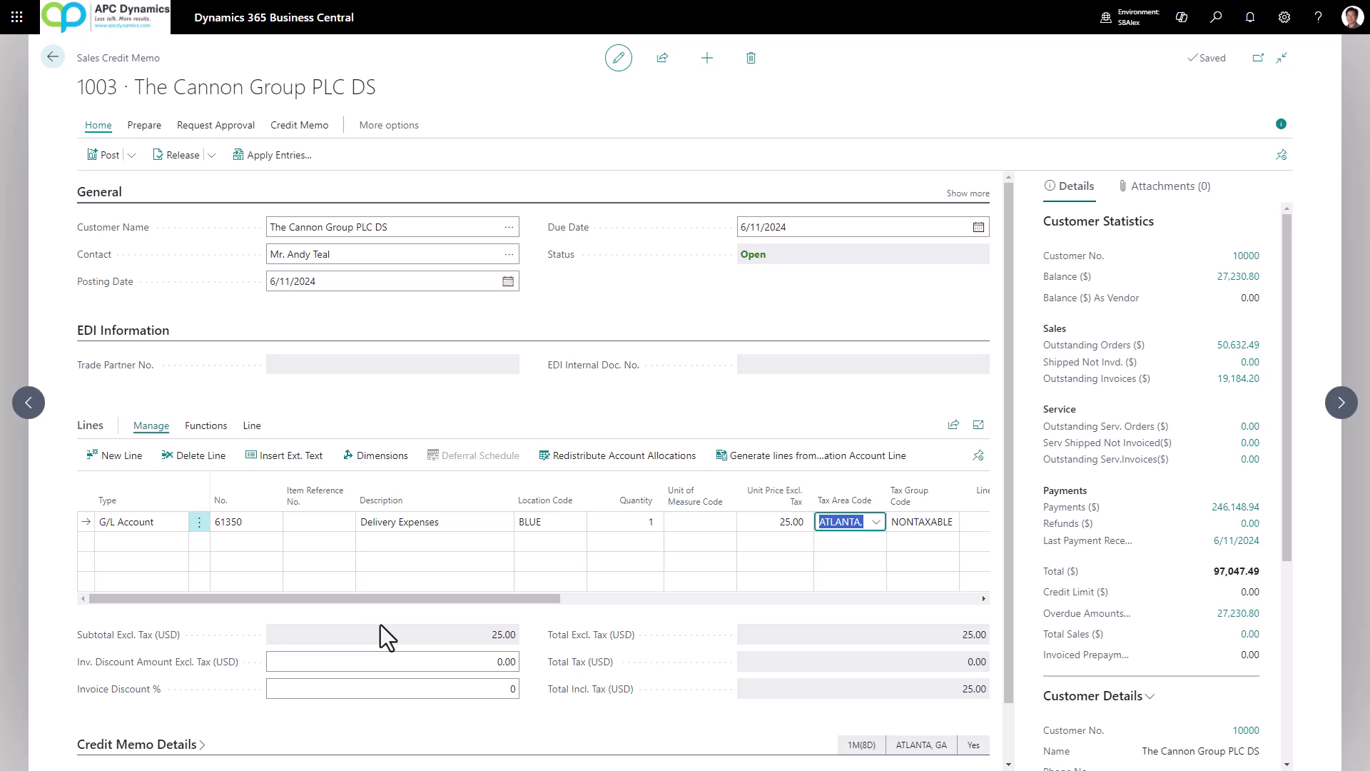
click(443, 453)
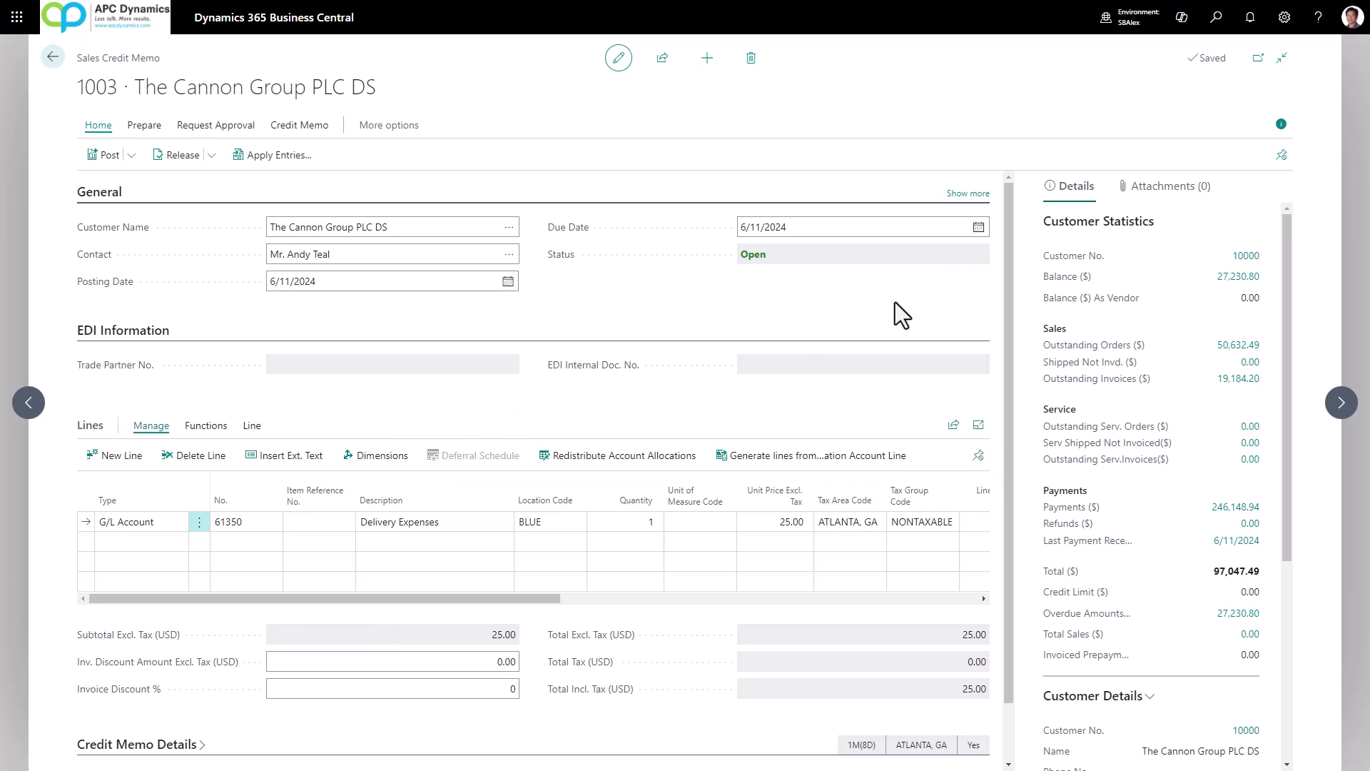
- Show the additional general fields and apply the credit memo to invoice 103040-2
click(960, 195)
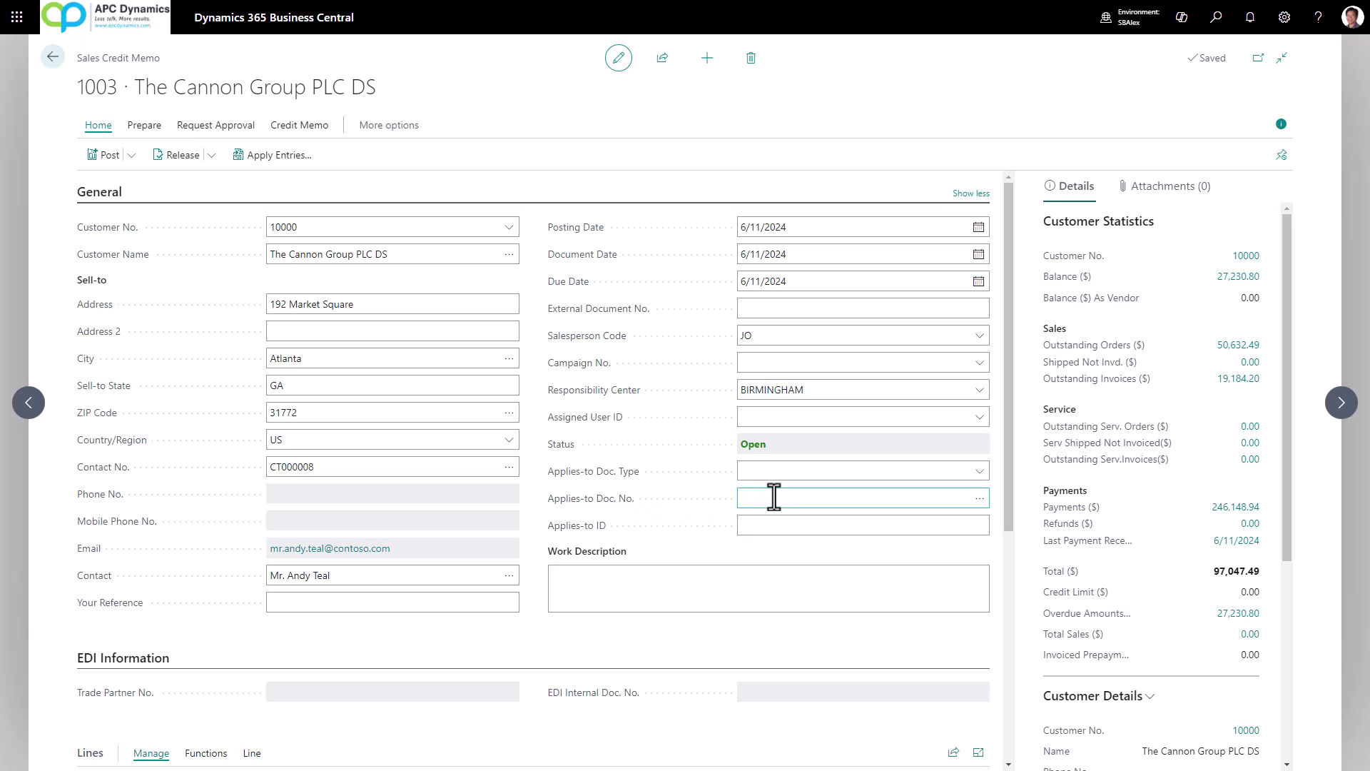
click(930, 506)
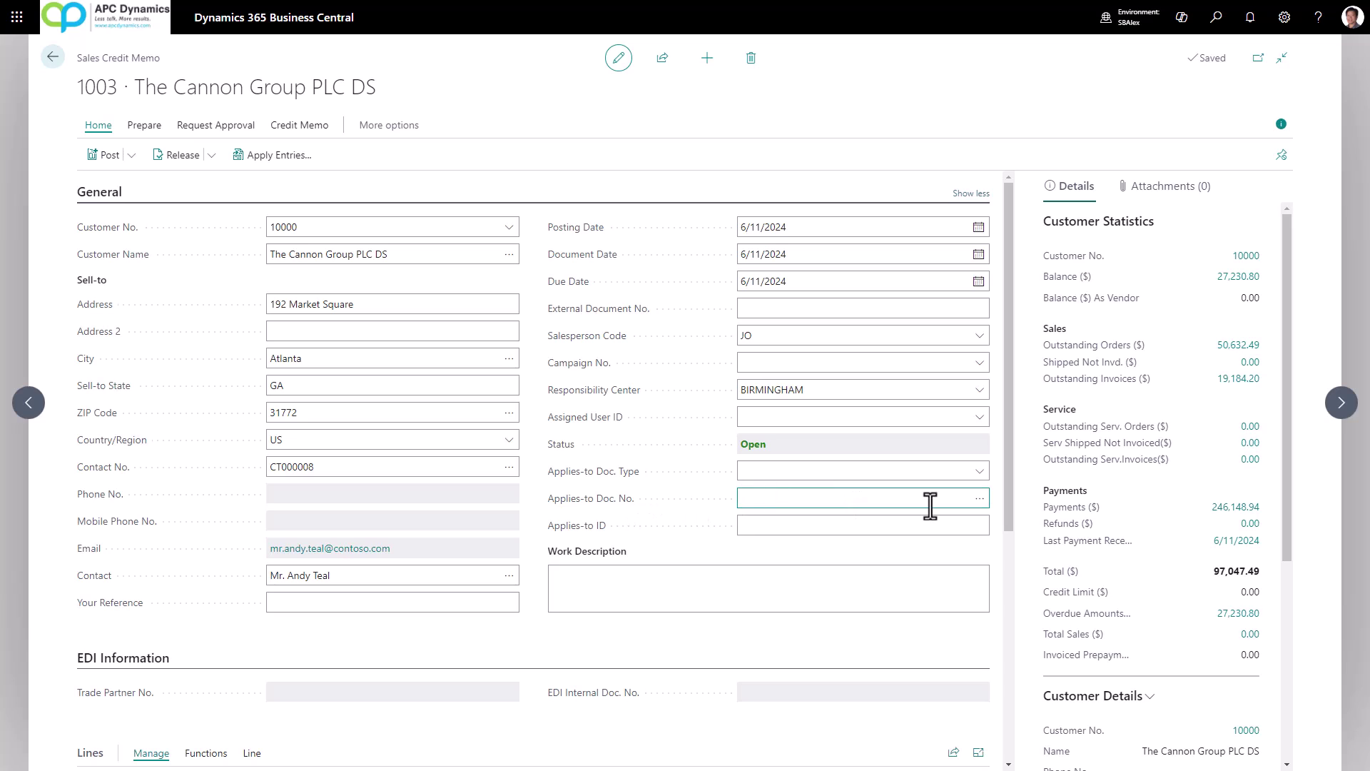
click(979, 500)
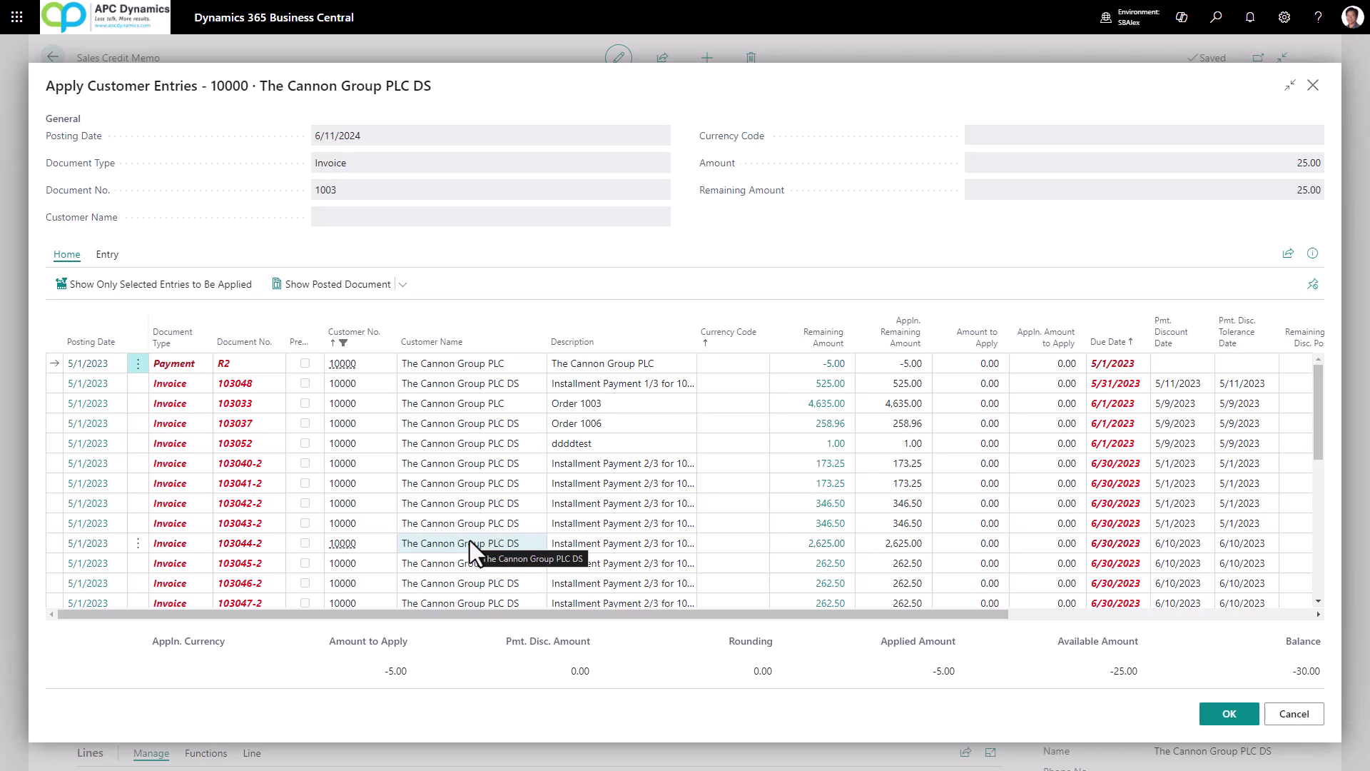
click(456, 464)
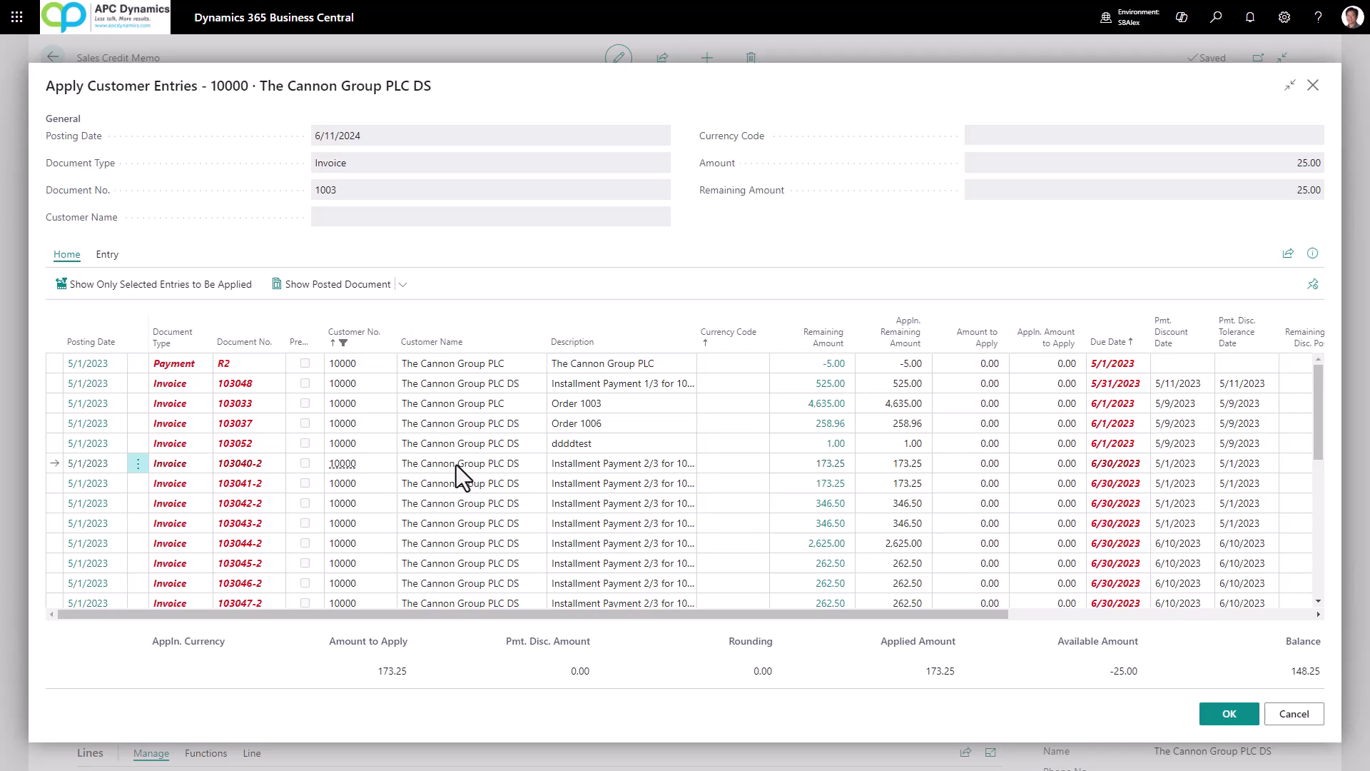
click(1227, 714)
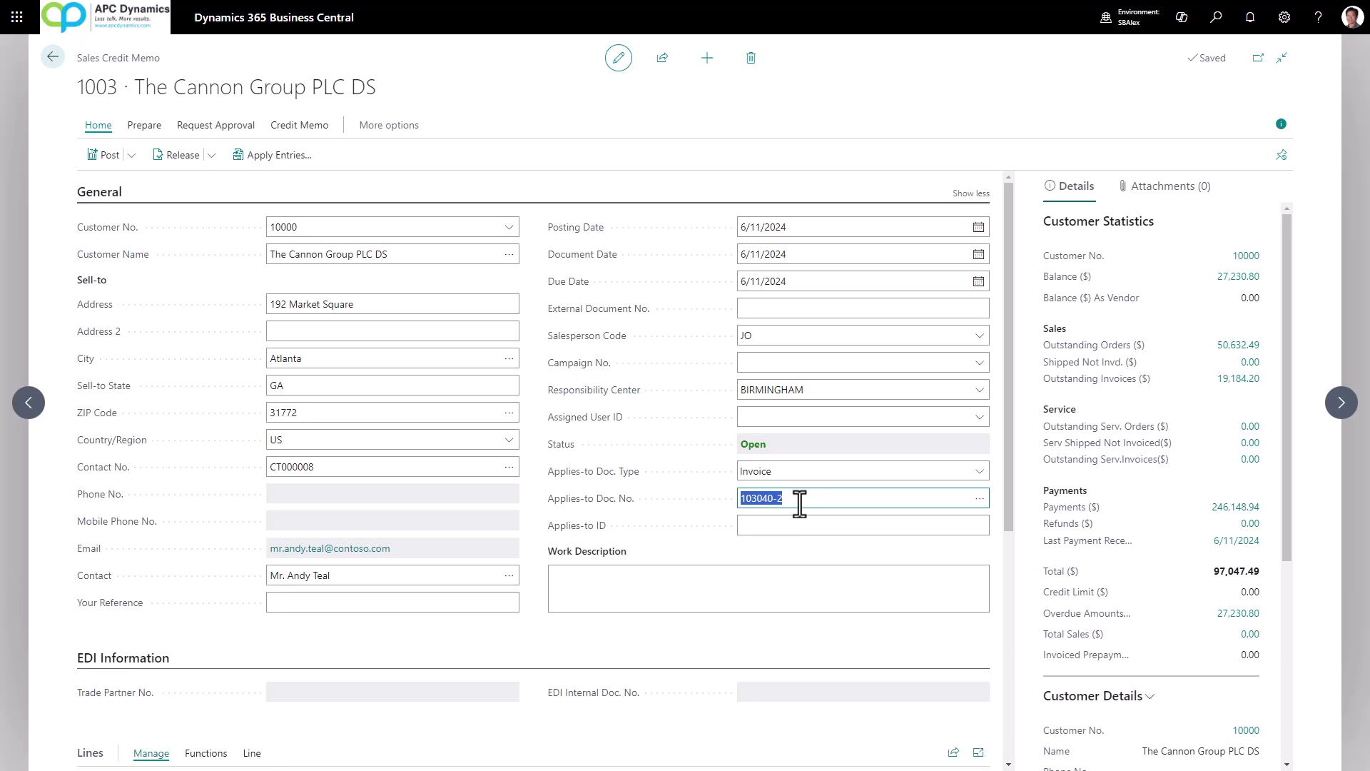
- Clear the applies-to document type and number and collapse the additional general fields
click(791, 471)
click(780, 482)
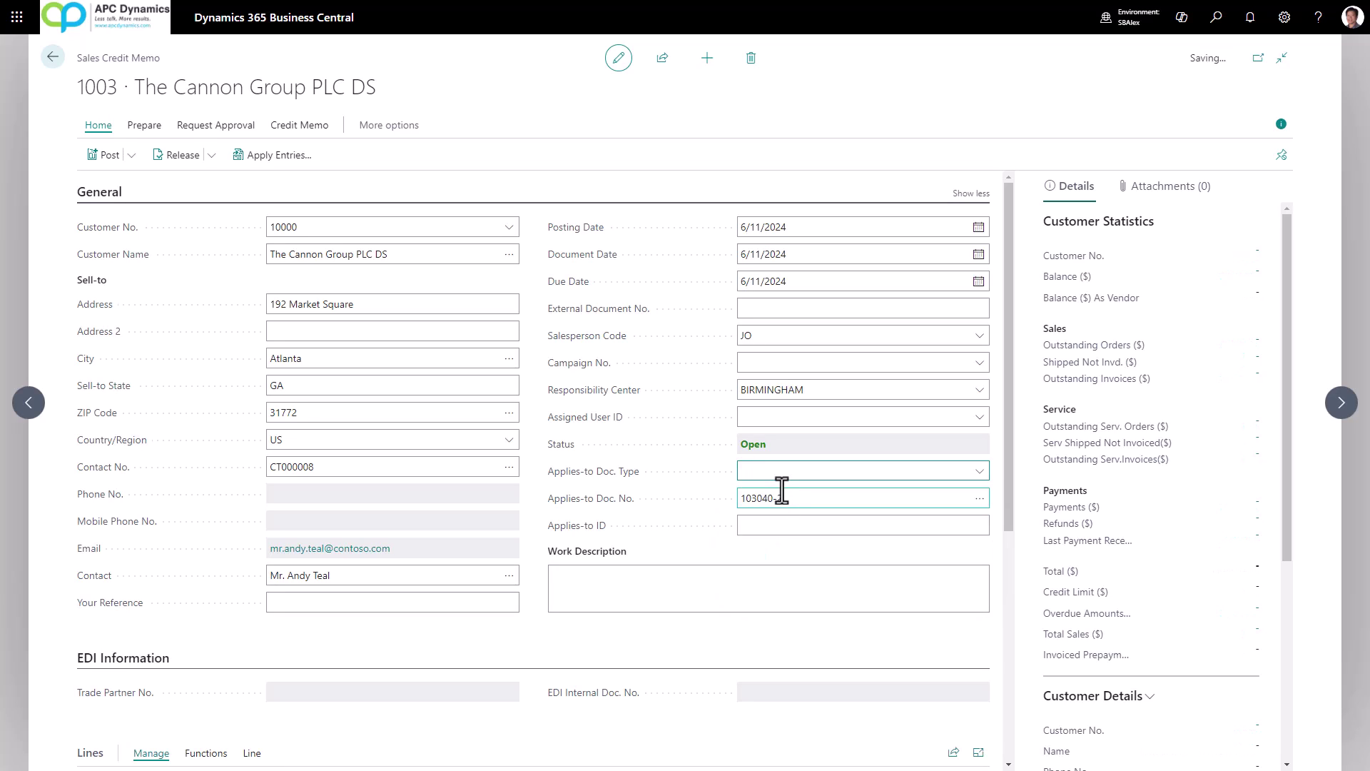
key(Tab)
key(Tab)
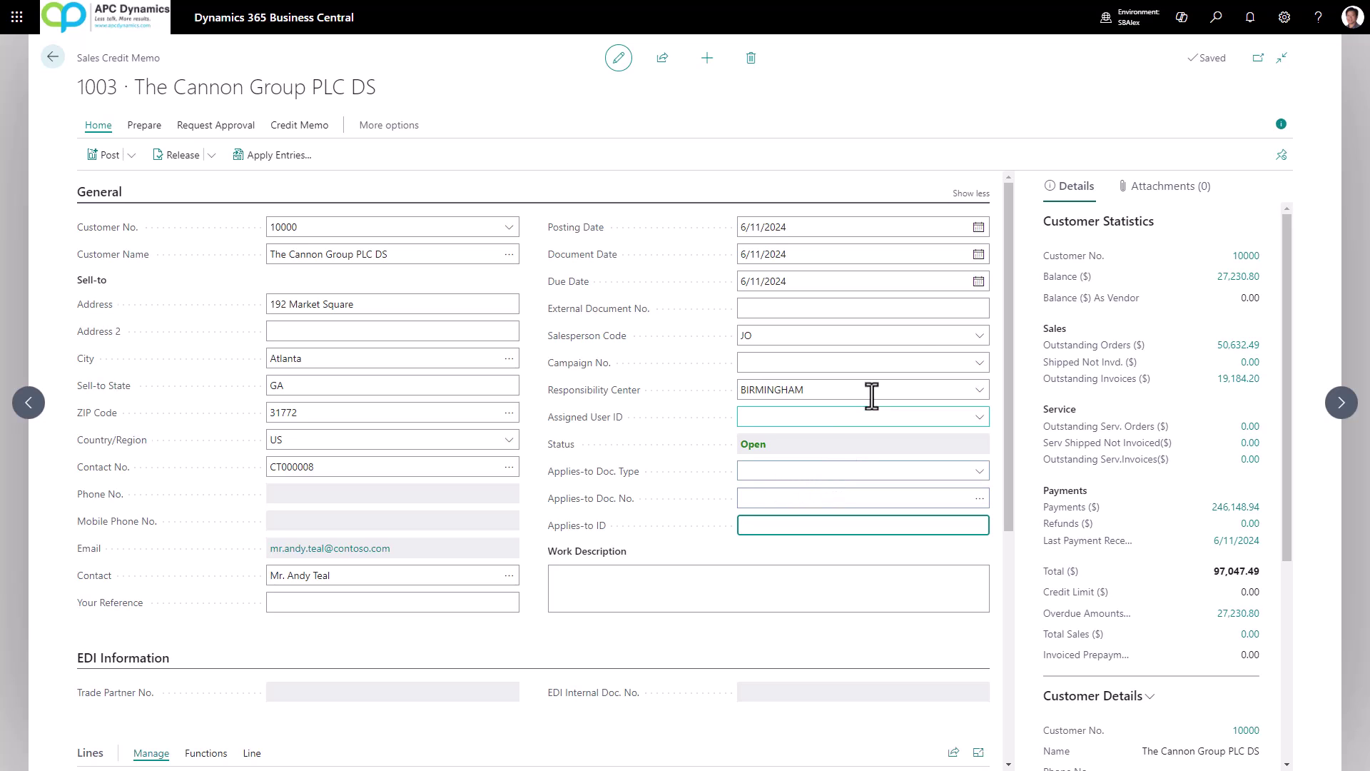
click(961, 195)
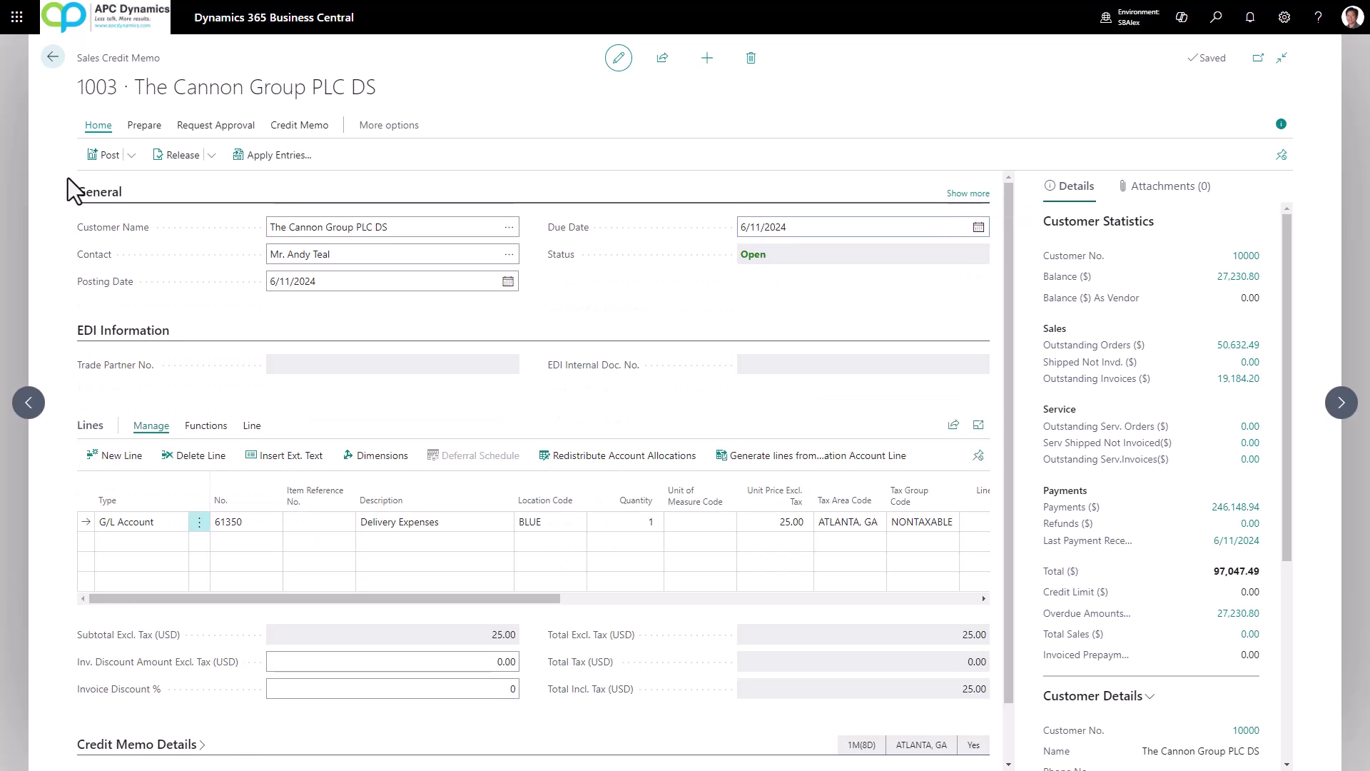
- Post the delivery expenses credit memo and decline to open the posted document
click(105, 156)
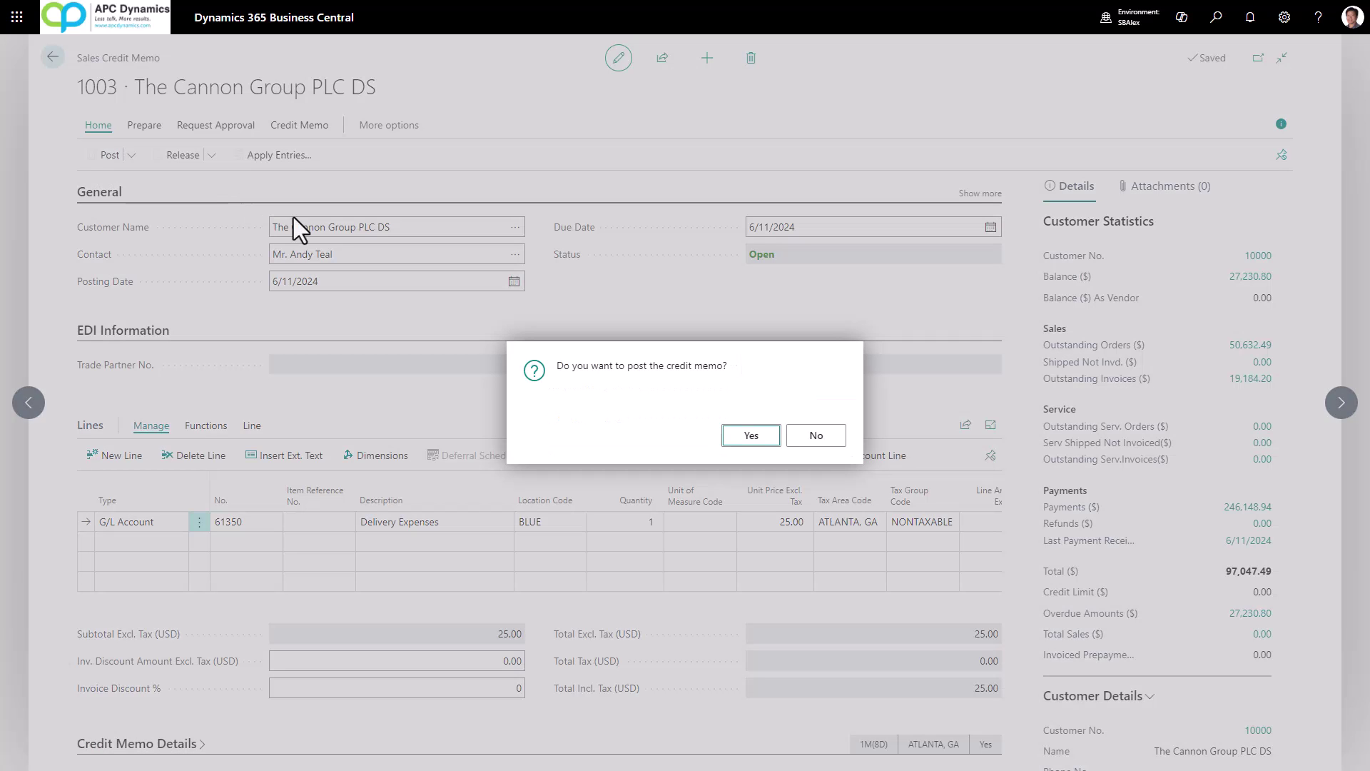
click(739, 433)
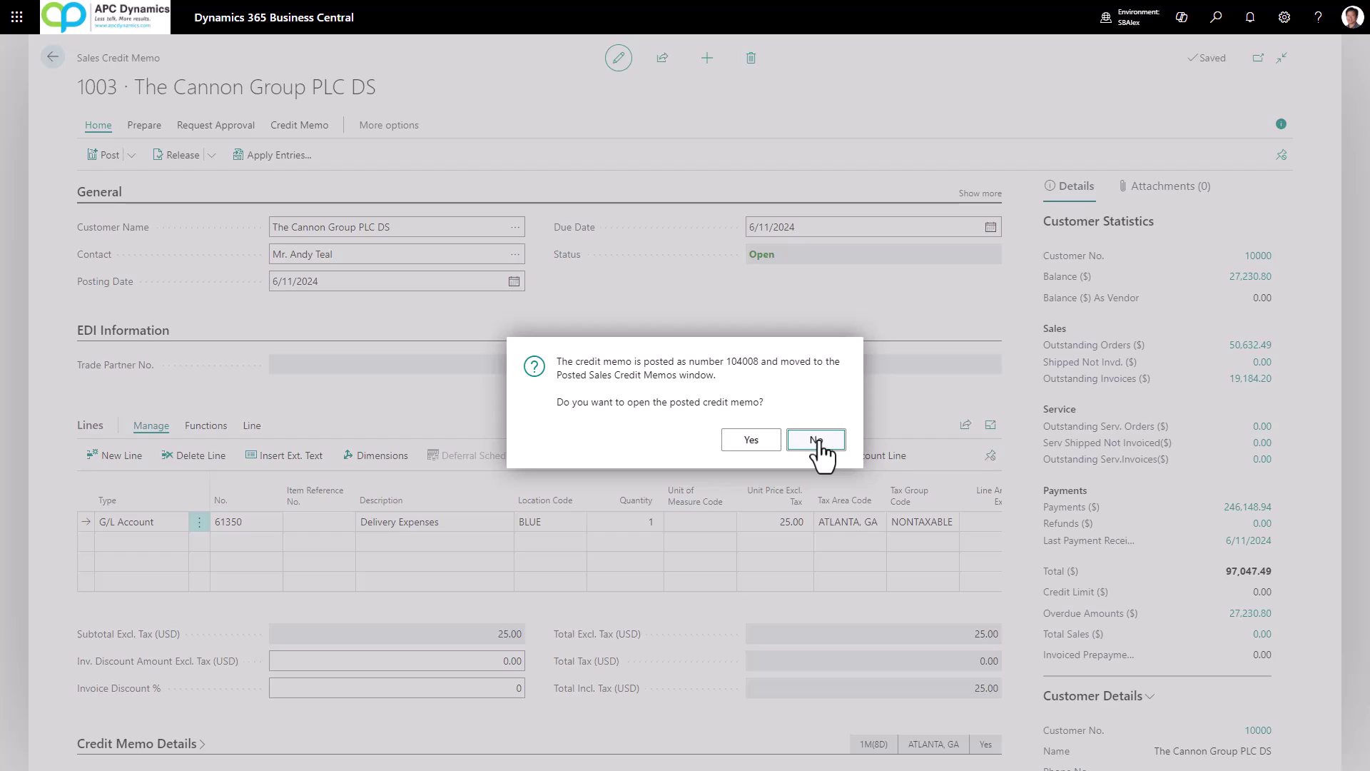
click(820, 441)
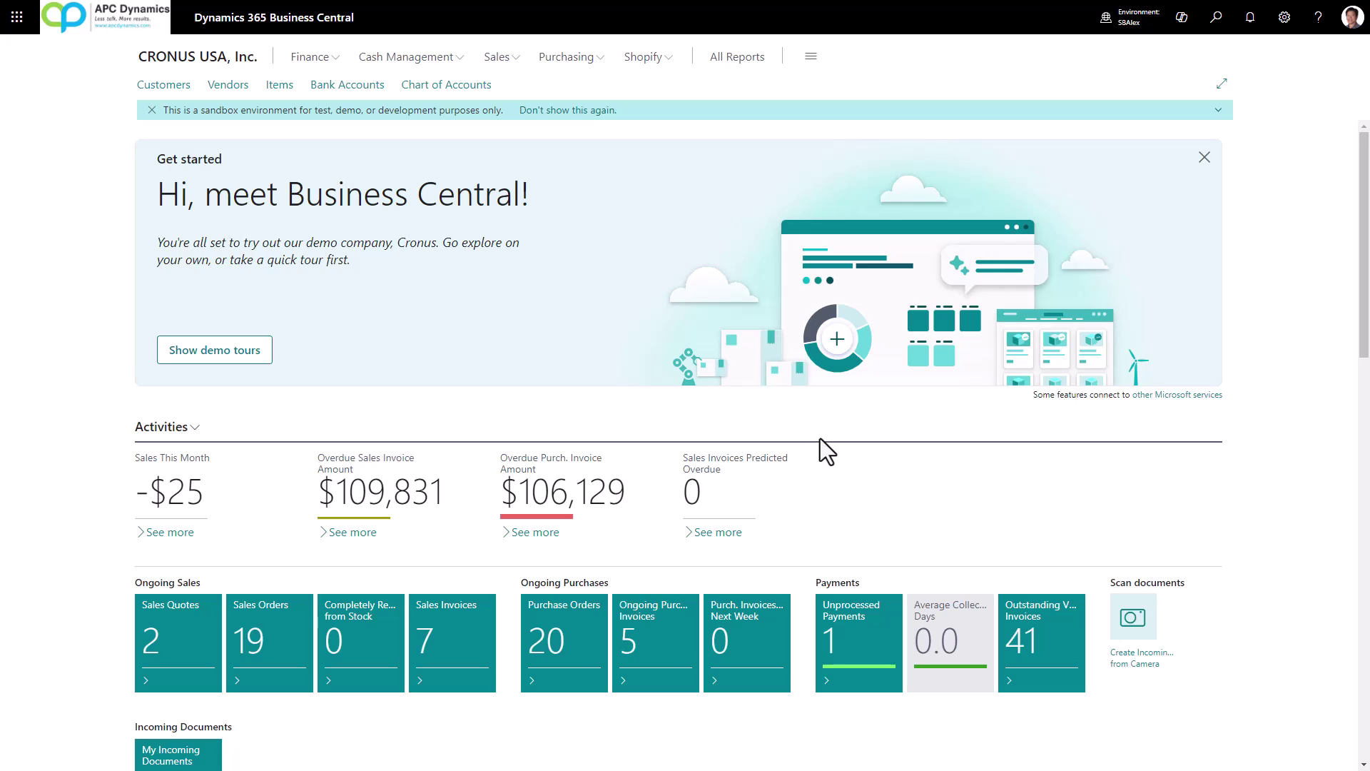
- Open posted sales invoice 103037 for The Cannon Group and create a corrective credit memo from it
click(498, 58)
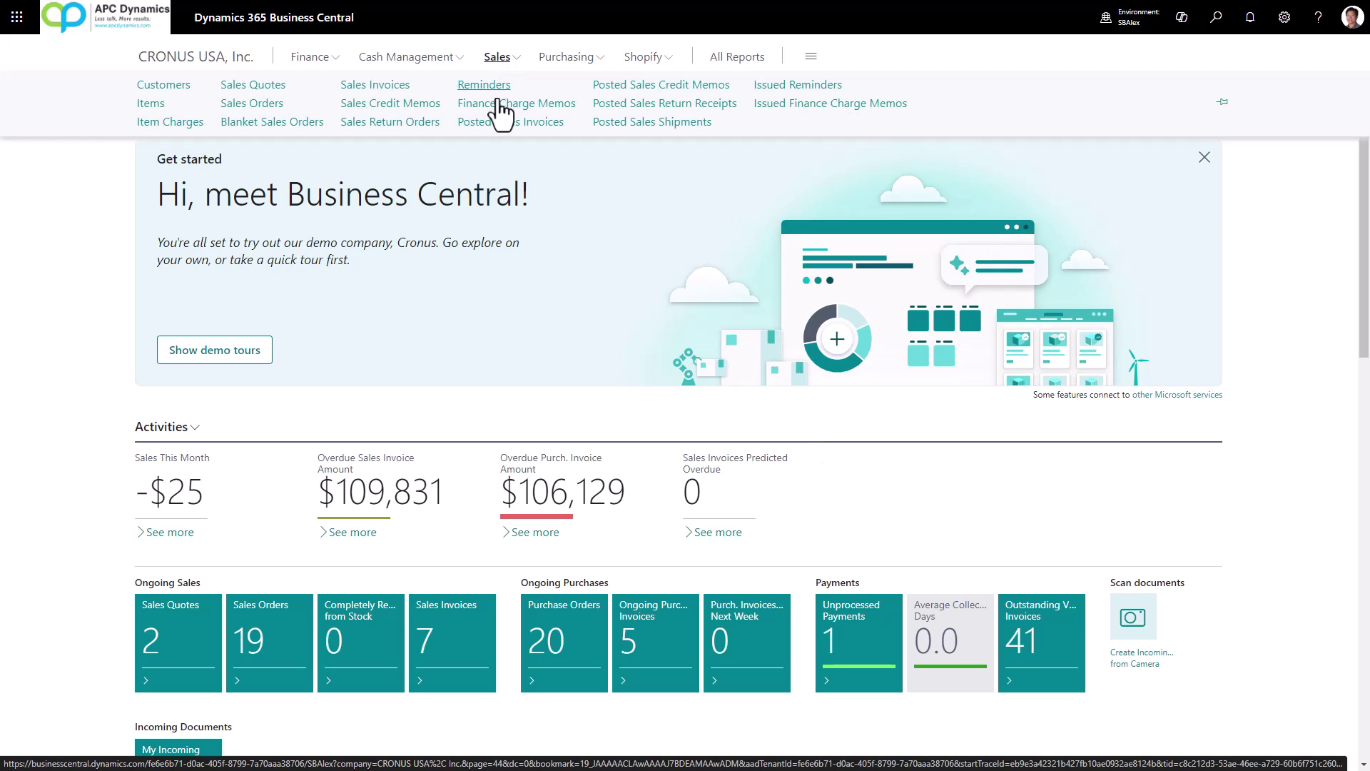
click(492, 123)
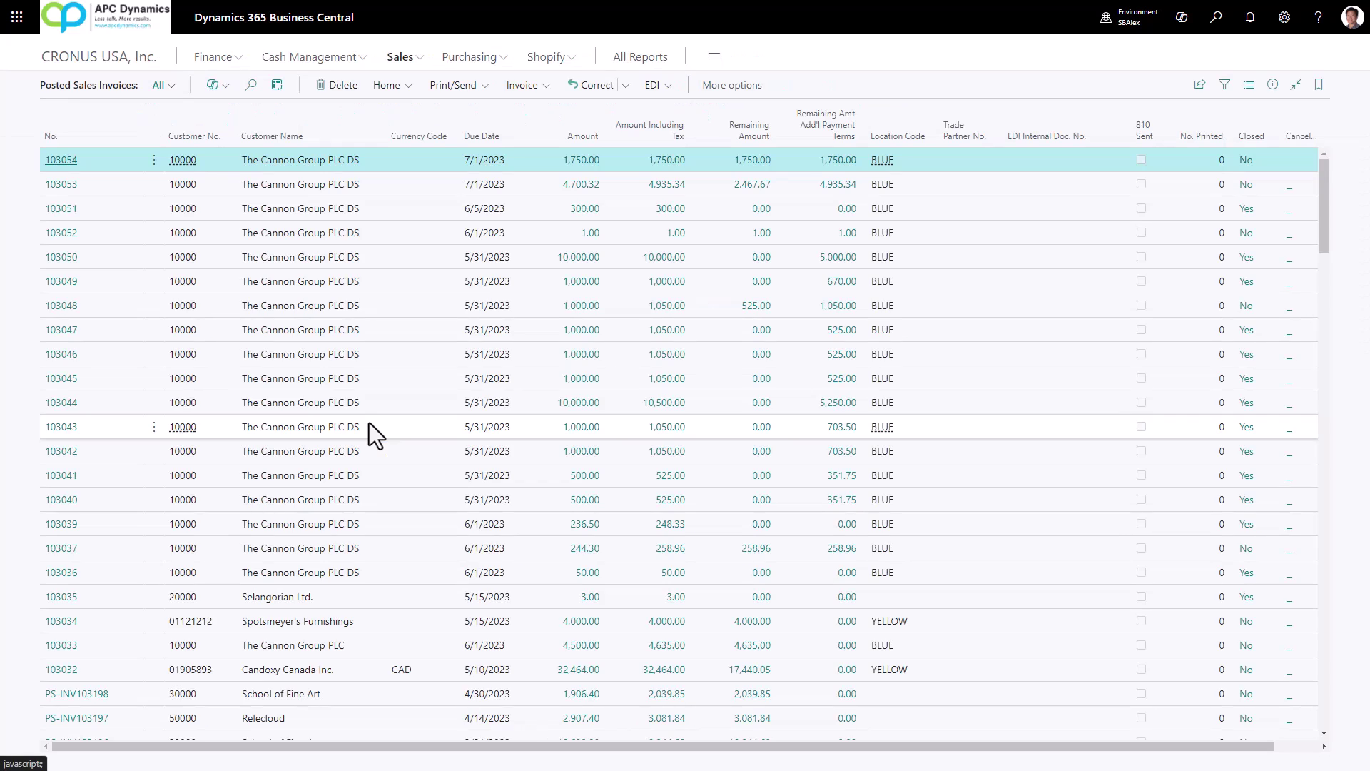
click(393, 548)
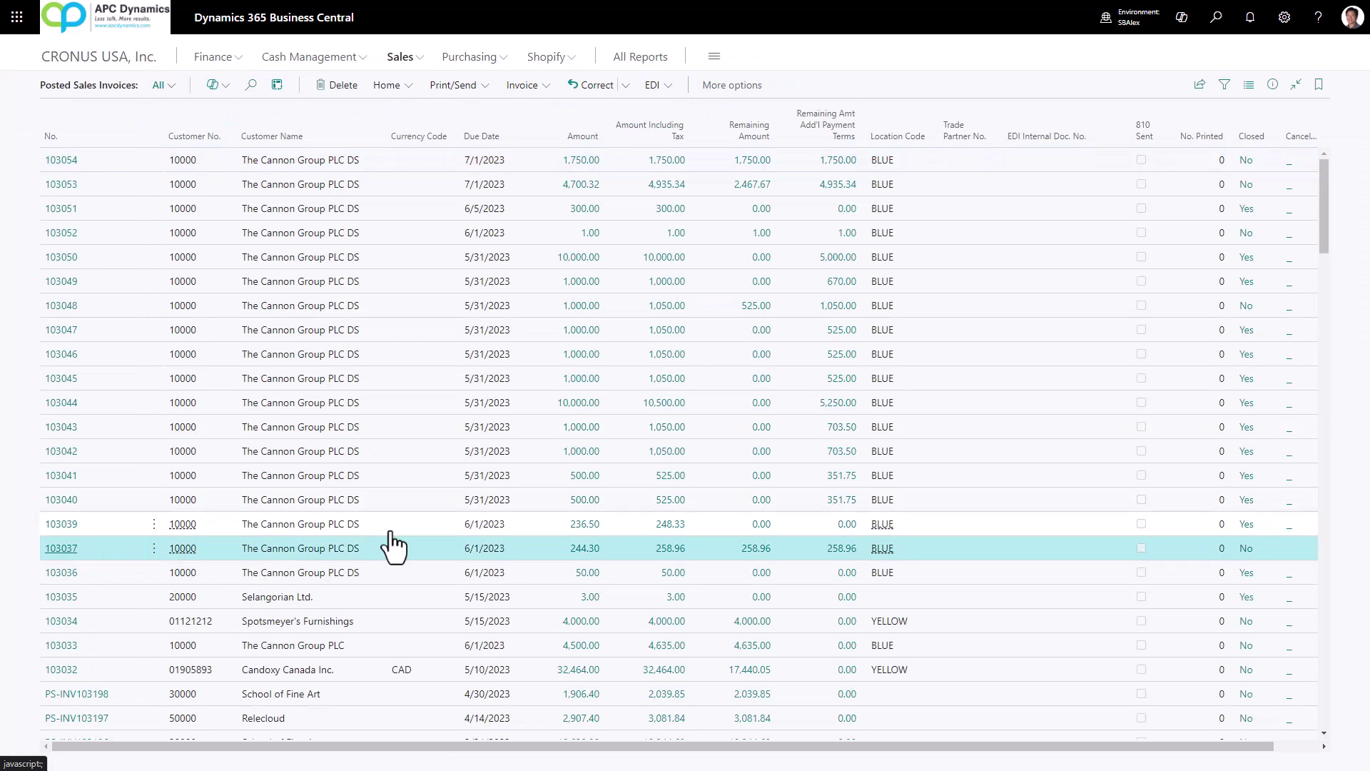
click(393, 548)
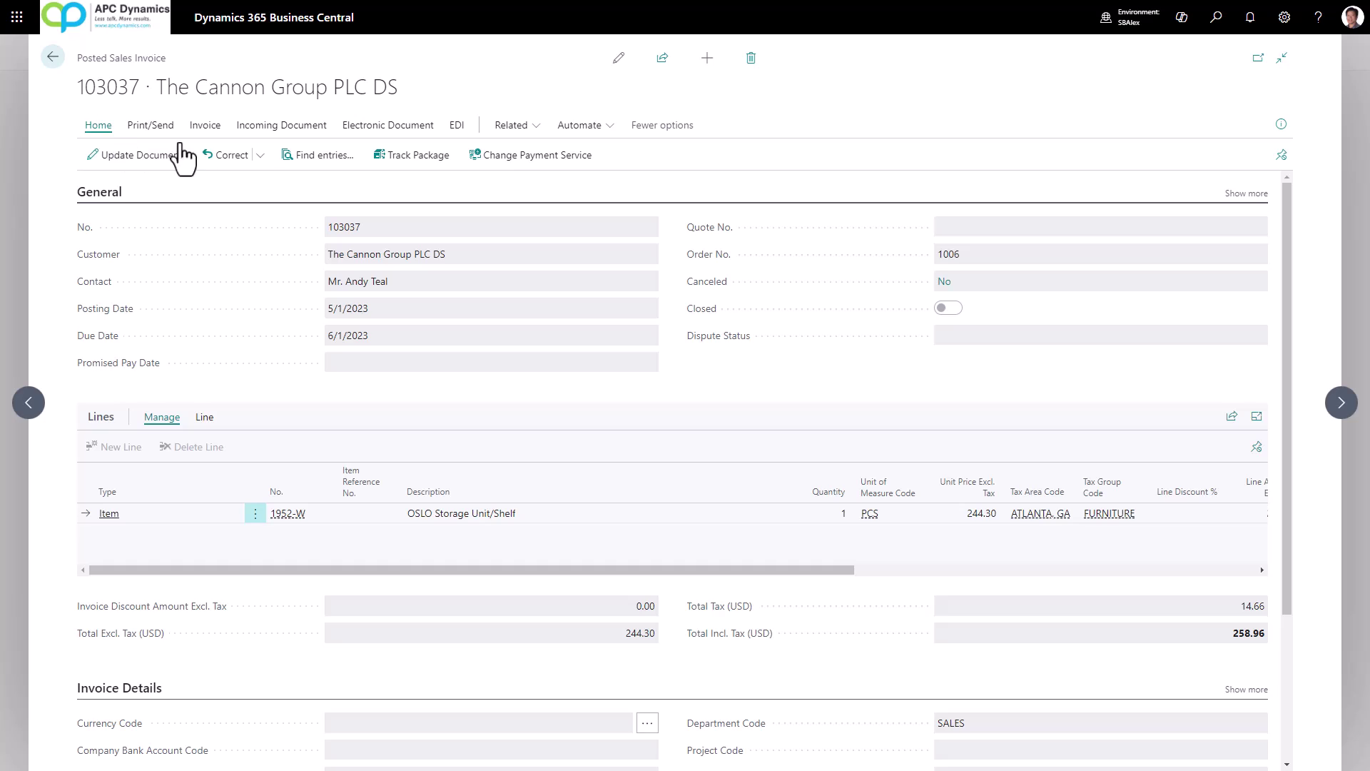
click(262, 157)
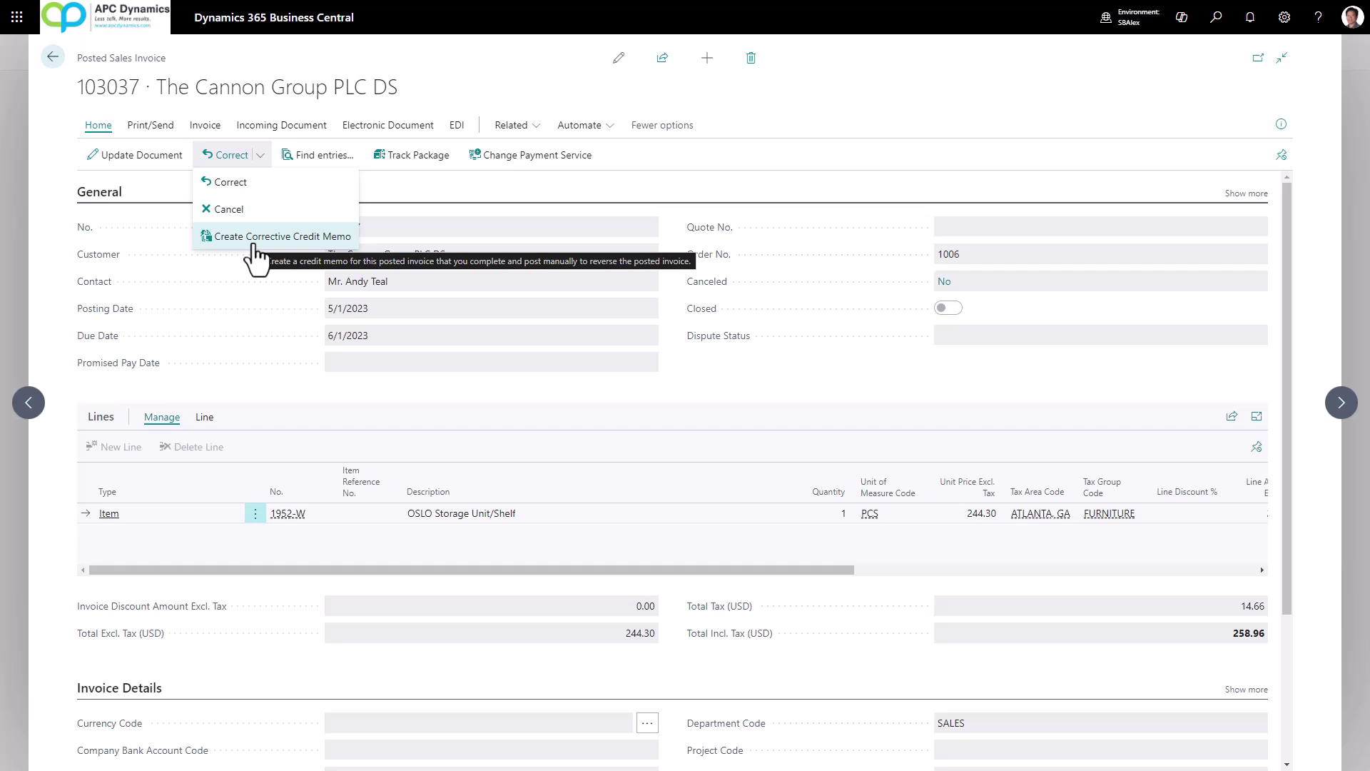
click(254, 236)
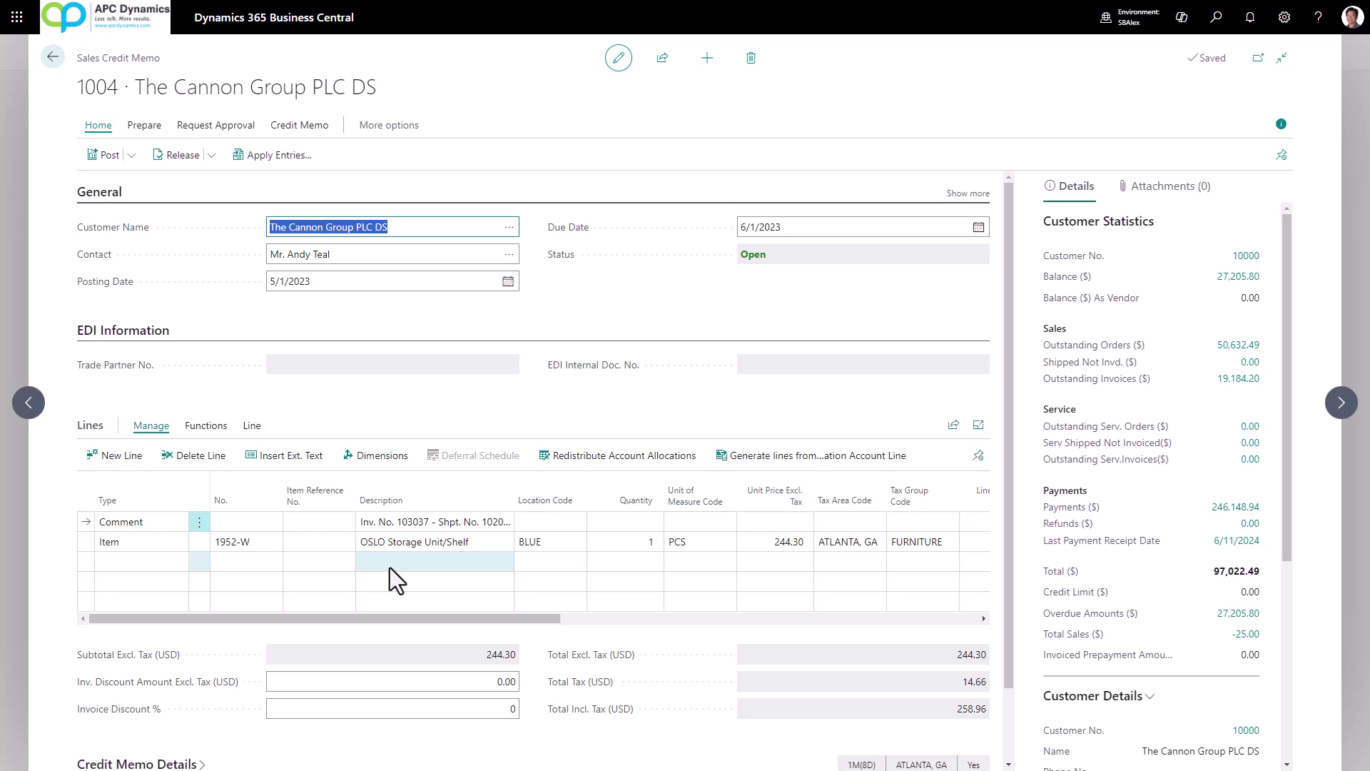
- Check the applies-to fields of the corrective credit memo and post it
click(975, 195)
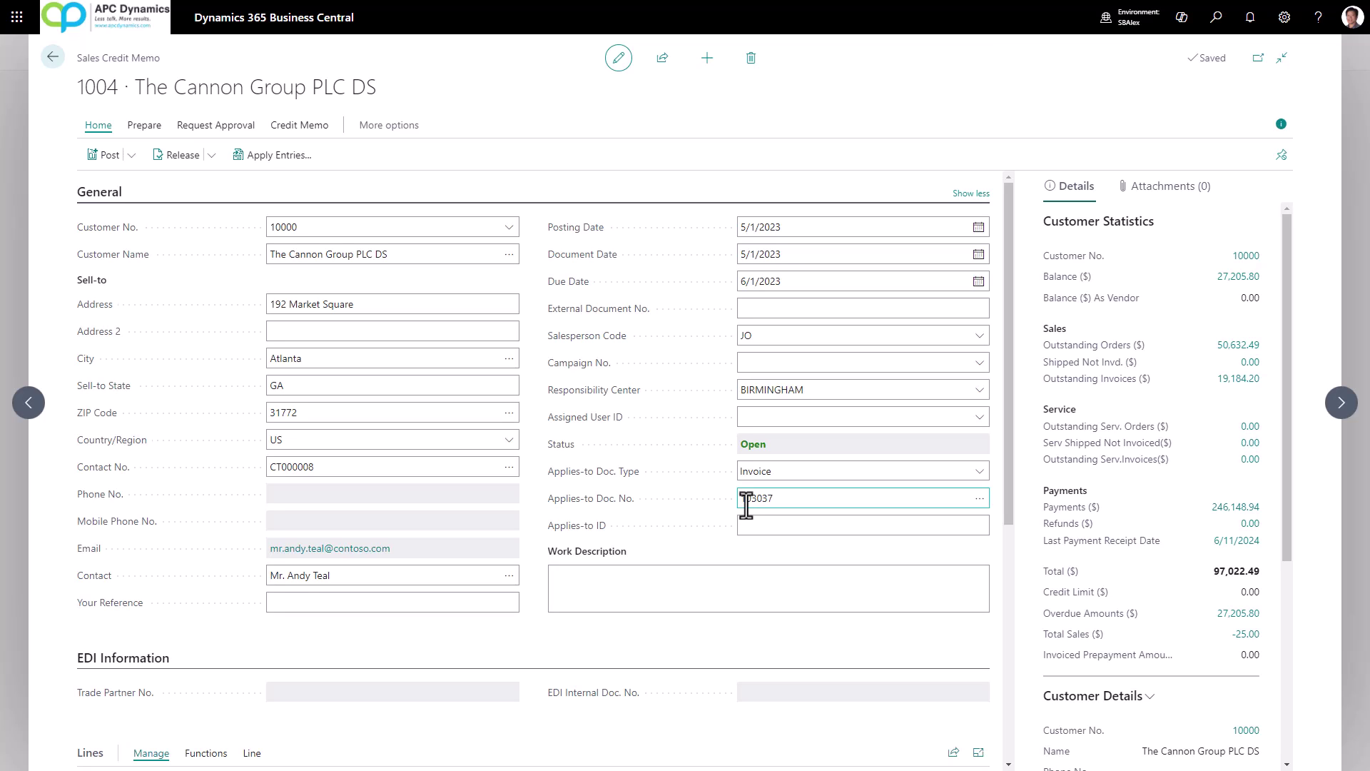
click(972, 194)
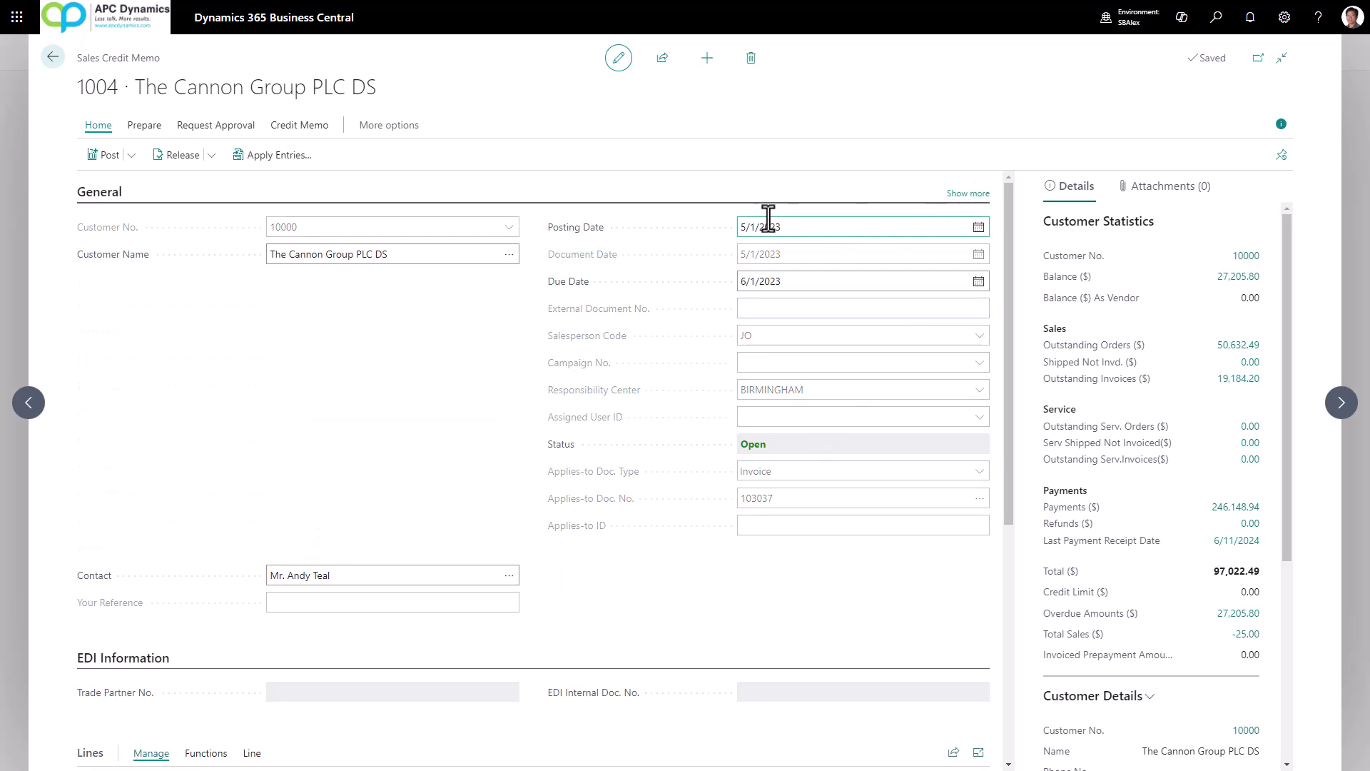
click(102, 161)
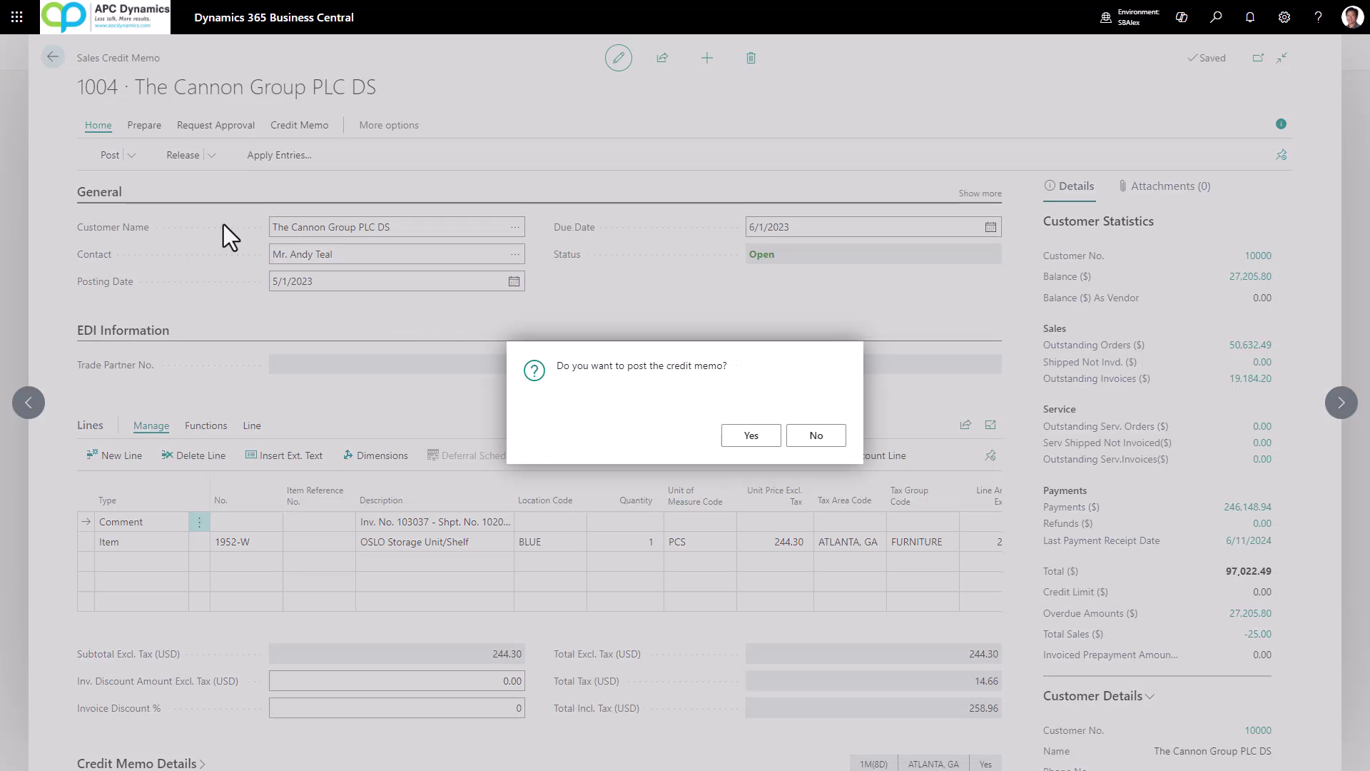
click(742, 437)
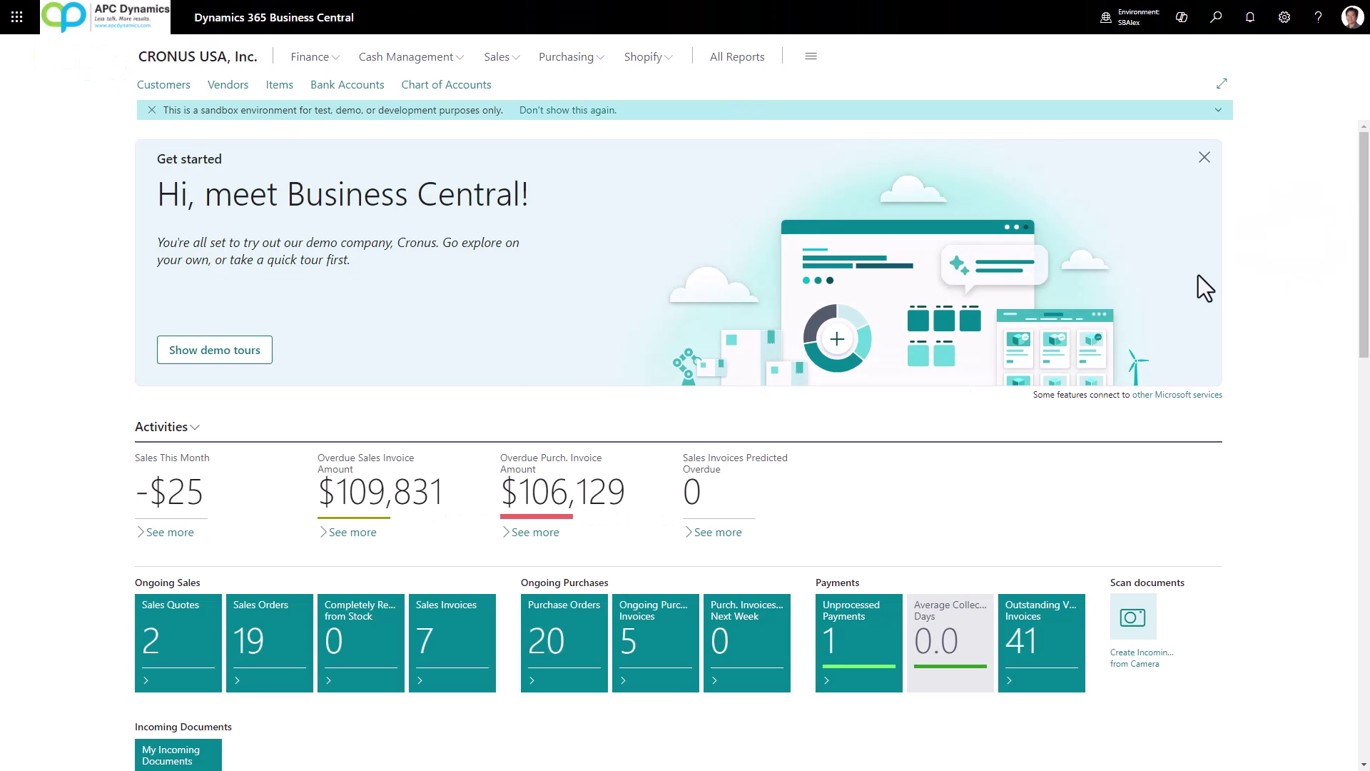
- Open the Aged Accounts Receivable report, turn on Print Detail and set the Aged as of date to 5/31/2023
click(1217, 17)
text(aged account)
click(606, 192)
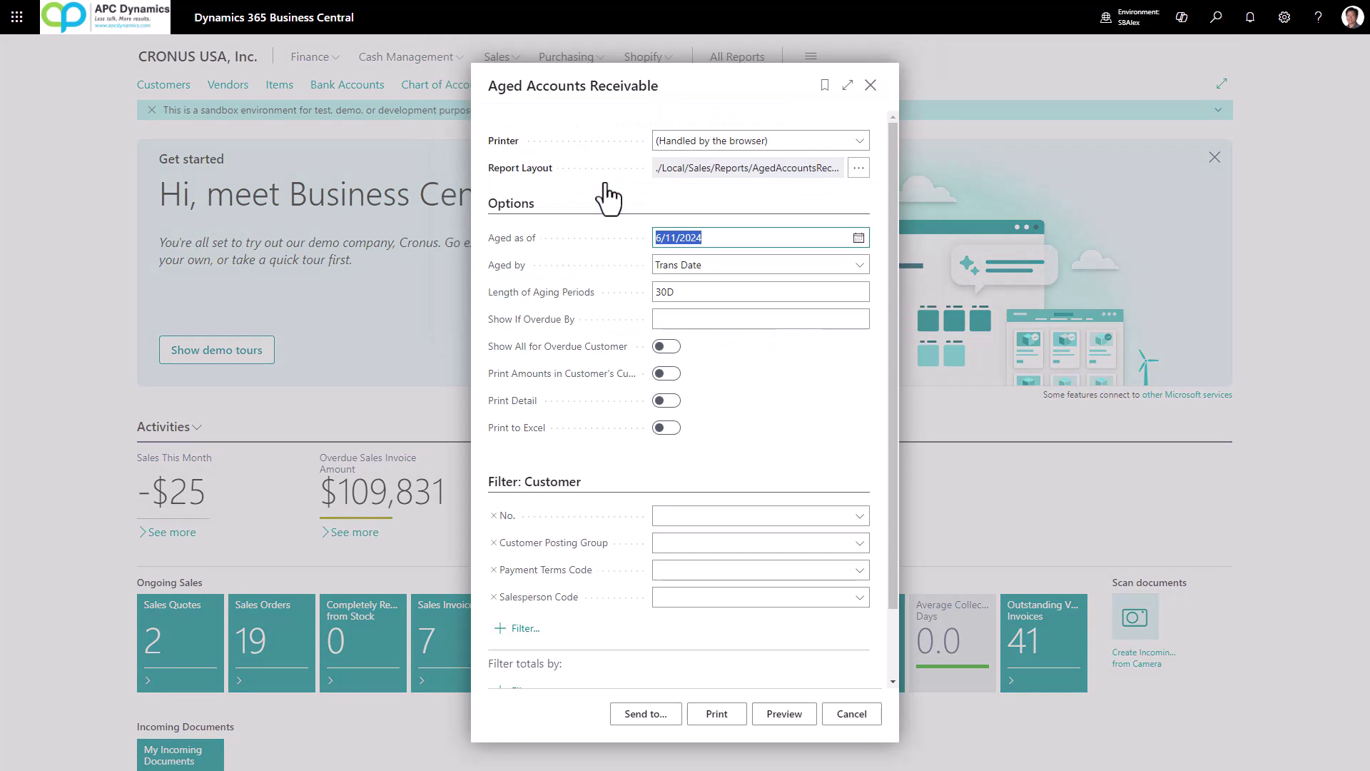
text(5/31)
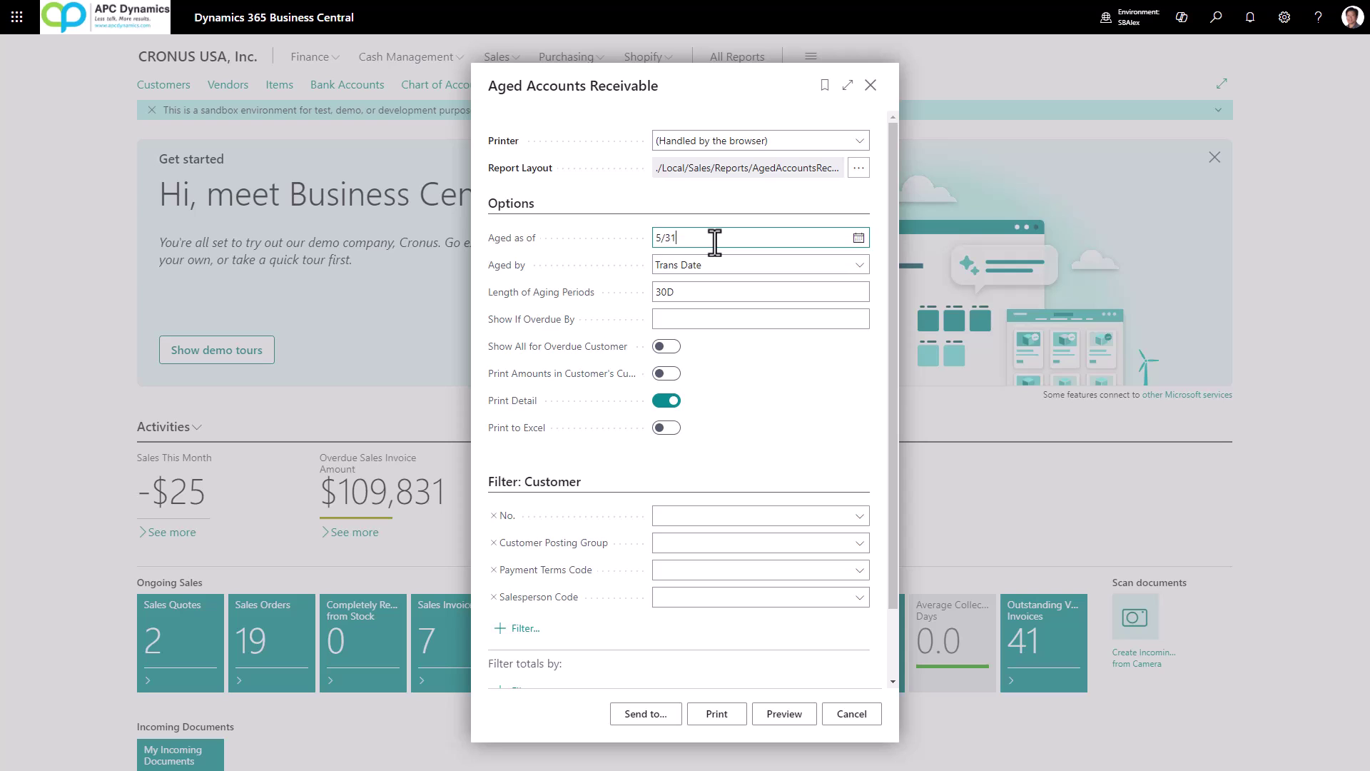
text(/2023)
key(Tab)
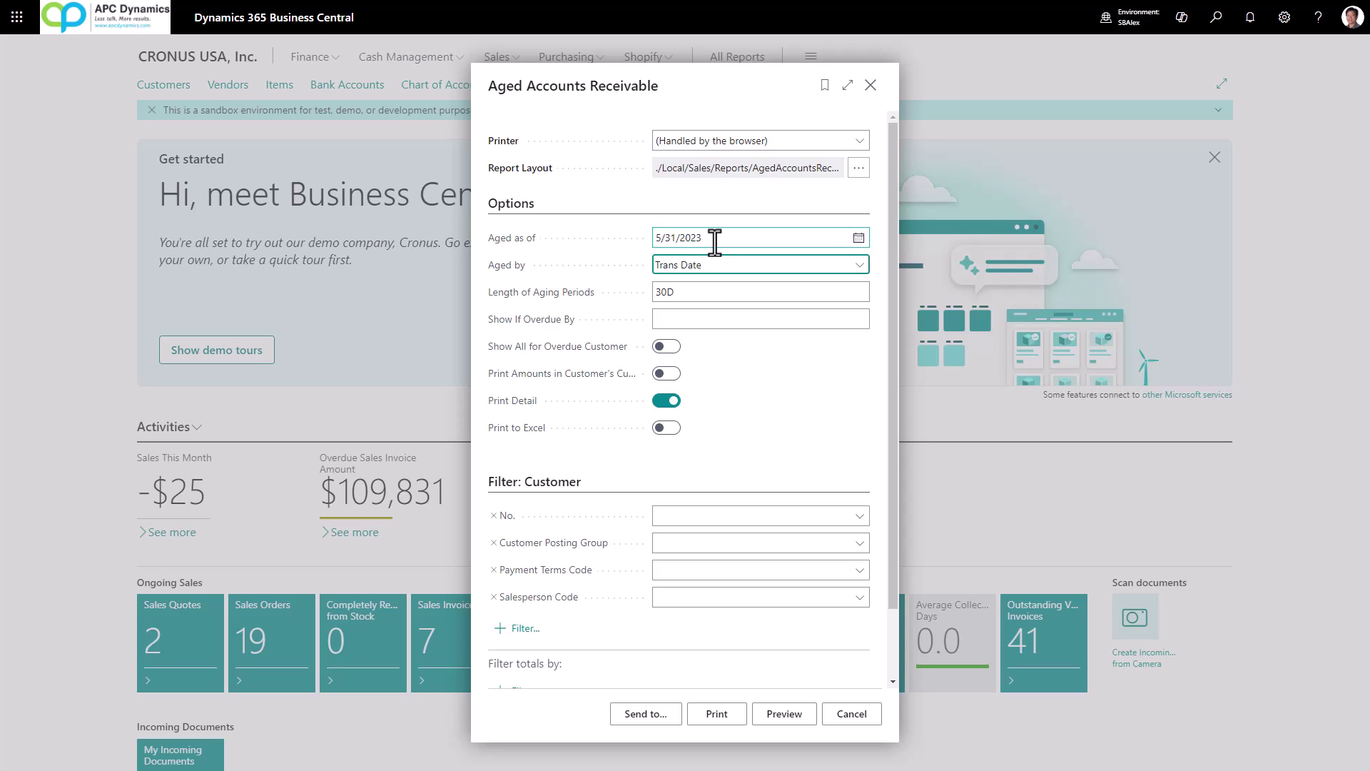
- Preview the Aged Accounts Receivable report, look through the customers' aged balances and close the preview
click(788, 716)
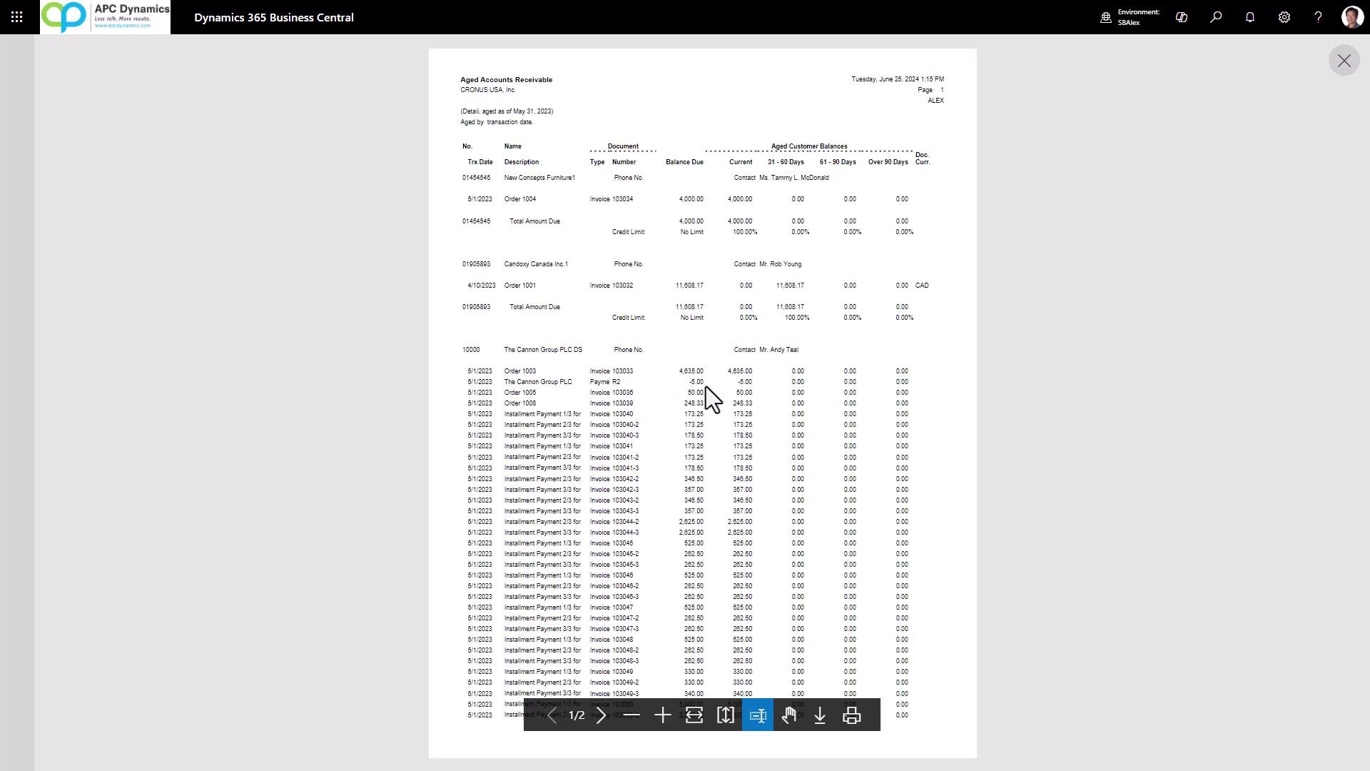
scroll(705, 387, down, 4)
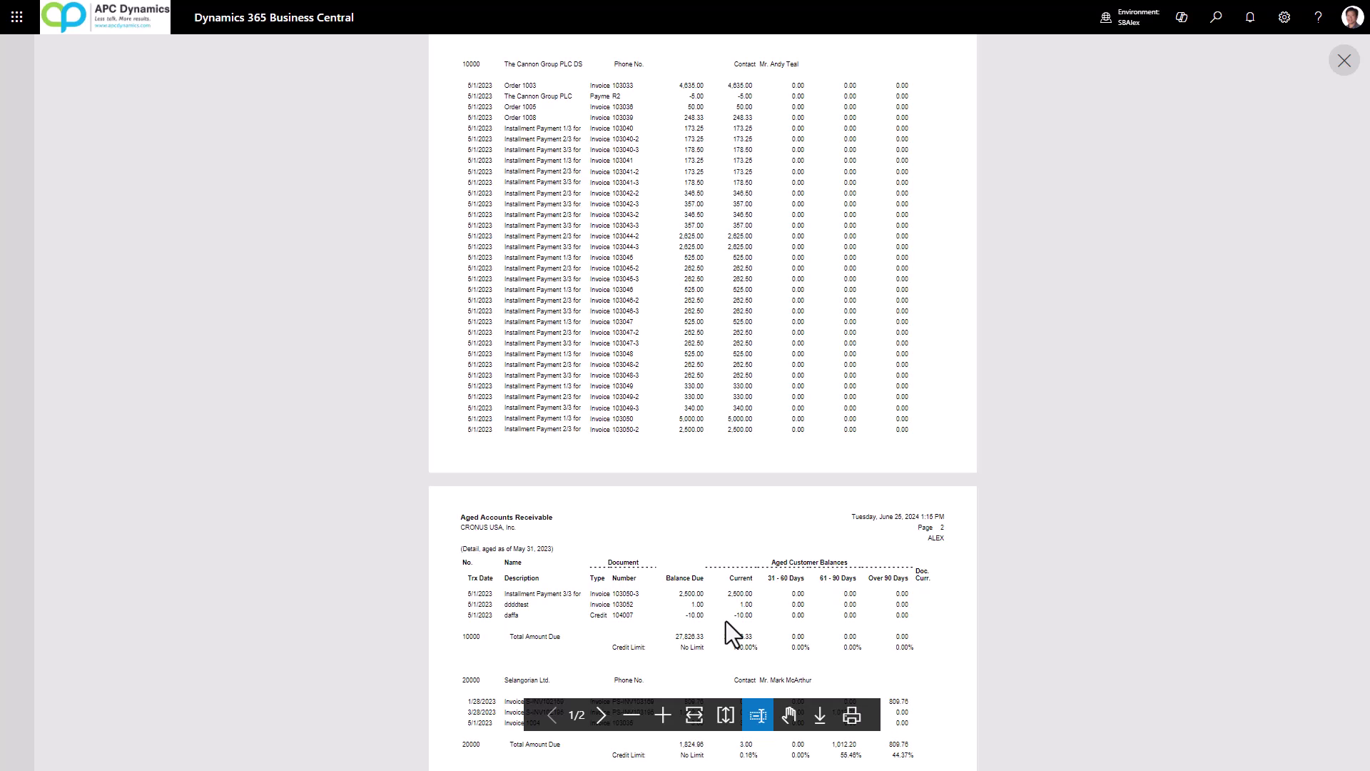
click(1345, 61)
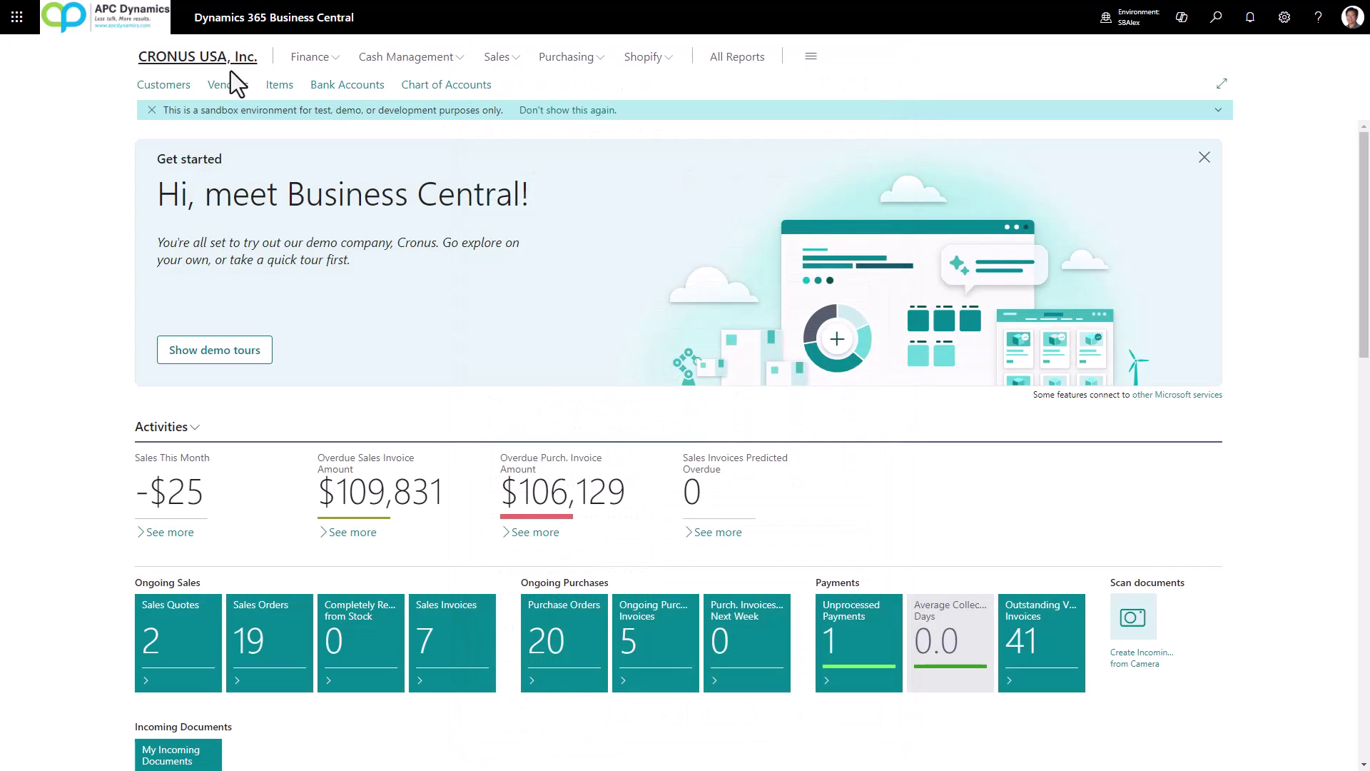
- Open the customer card of The Cannon Group PLC DS and show the ledger entries behind its balance
click(174, 84)
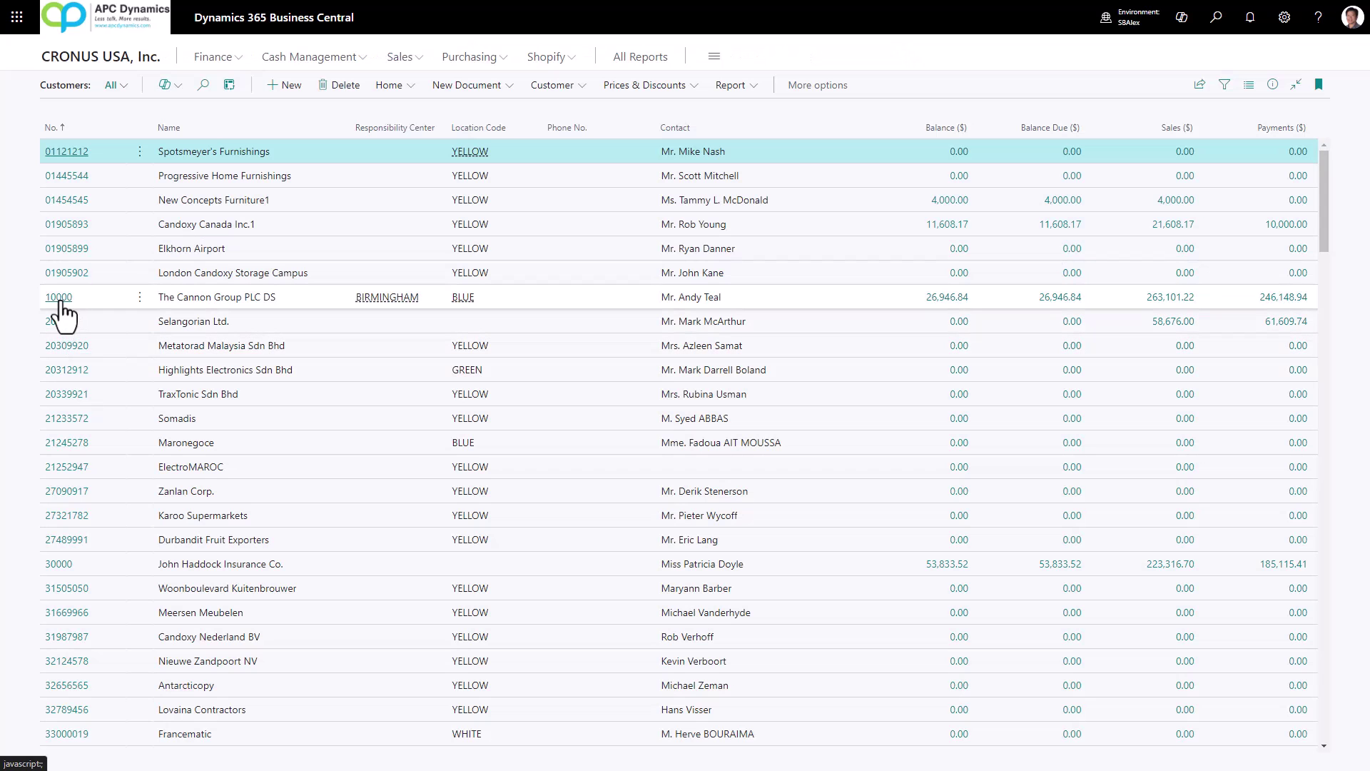
click(60, 298)
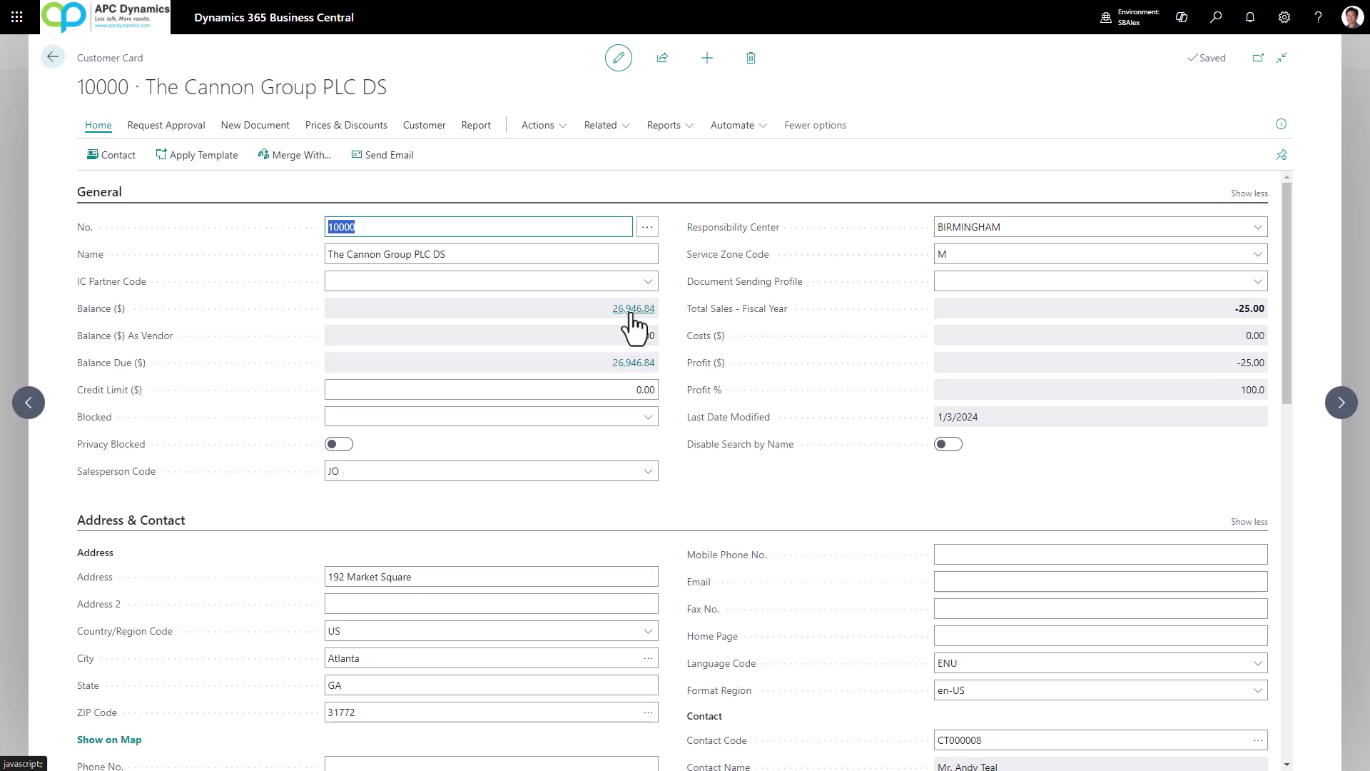
click(633, 311)
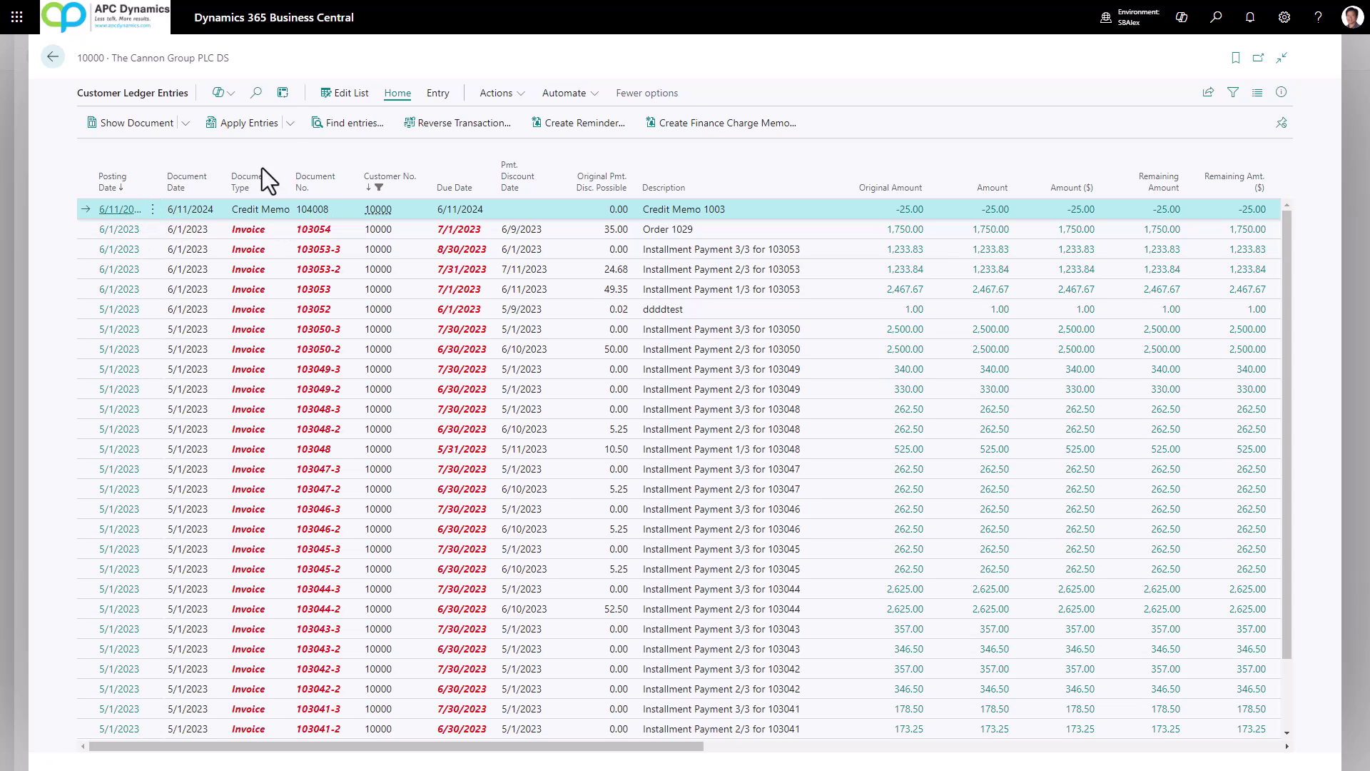
- Apply credit memo 104008 to invoice 103054 and post the application with posting date 6/11/2024
click(265, 128)
scroll(318, 402, down, 3)
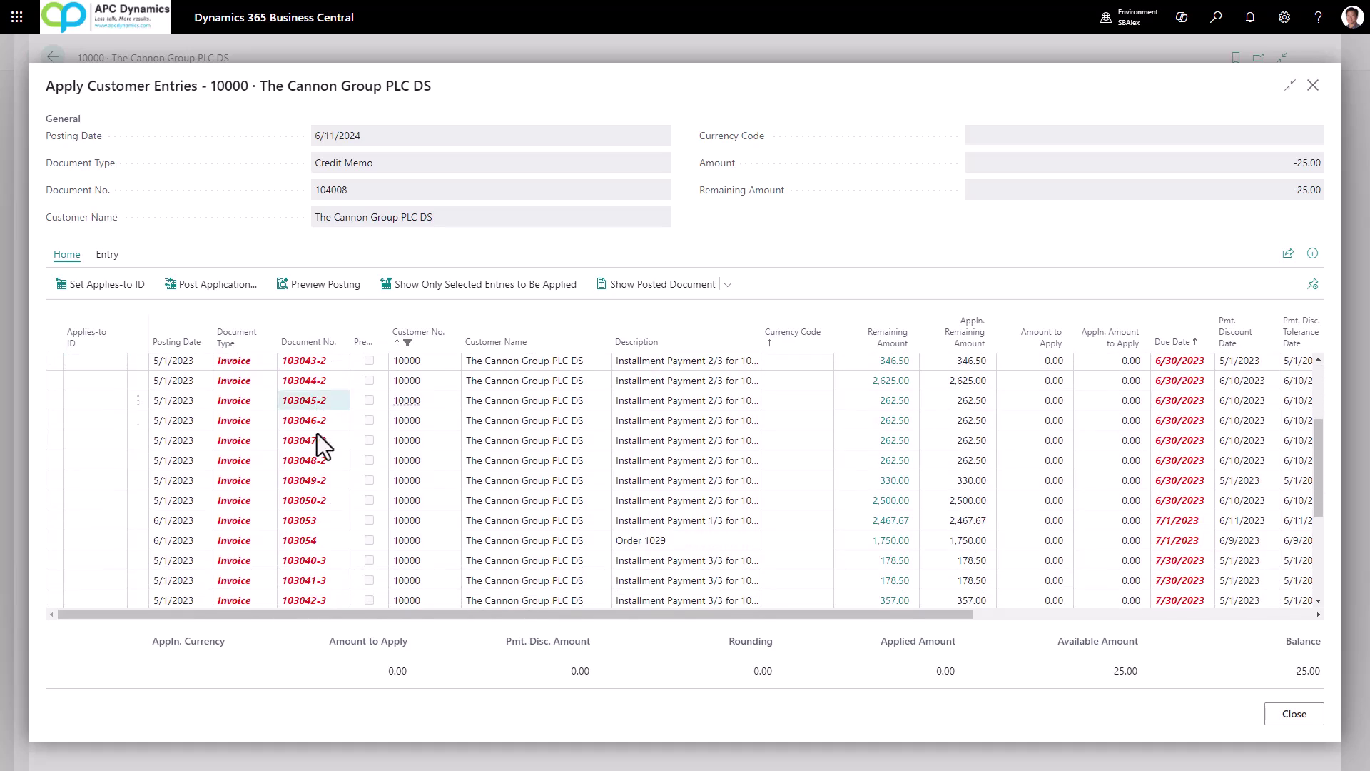
click(323, 544)
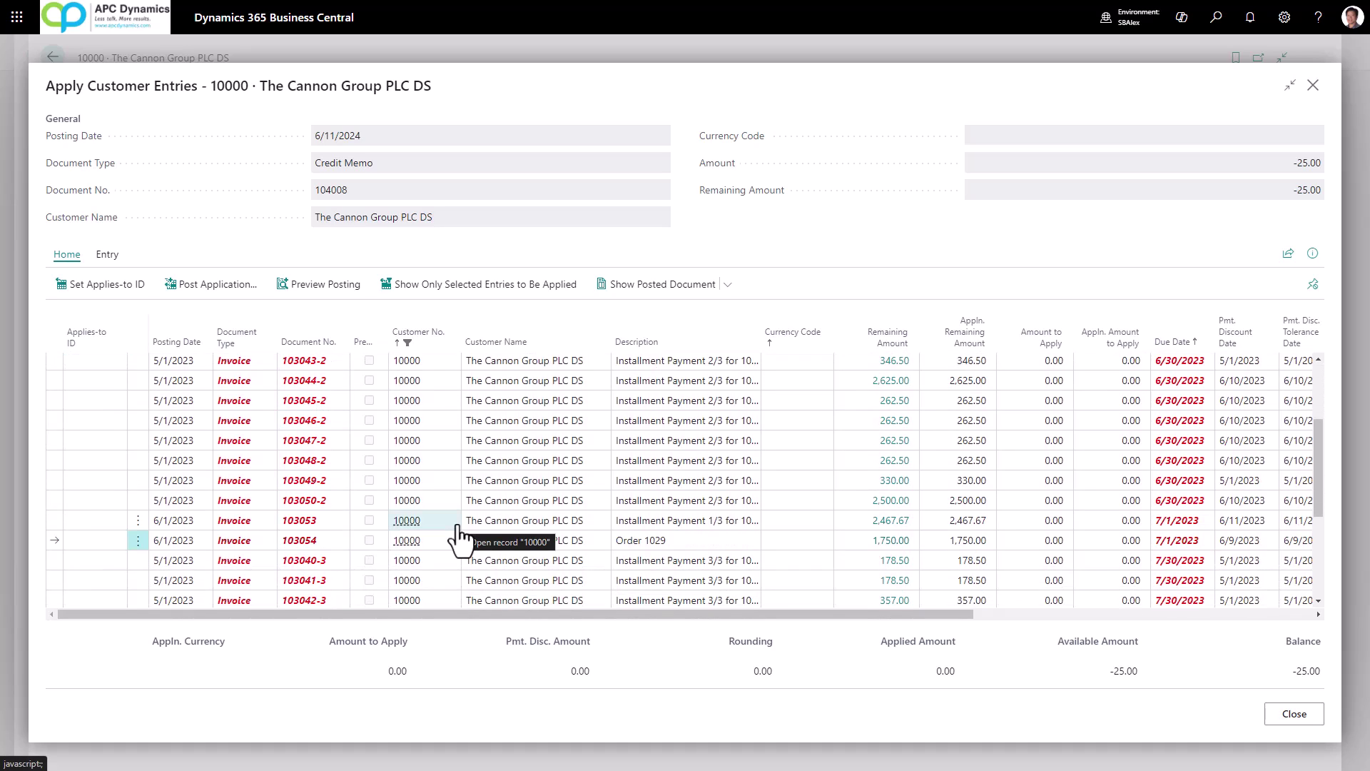
click(113, 288)
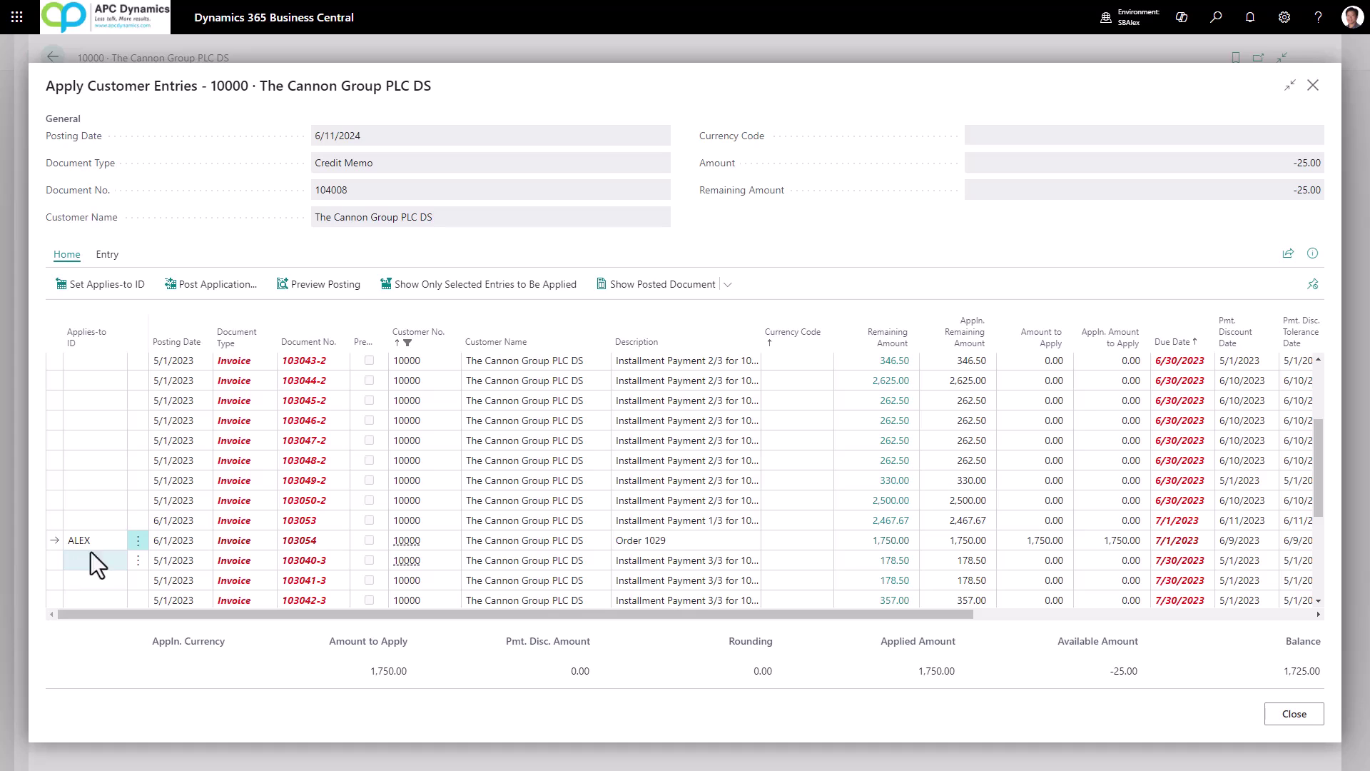
click(205, 286)
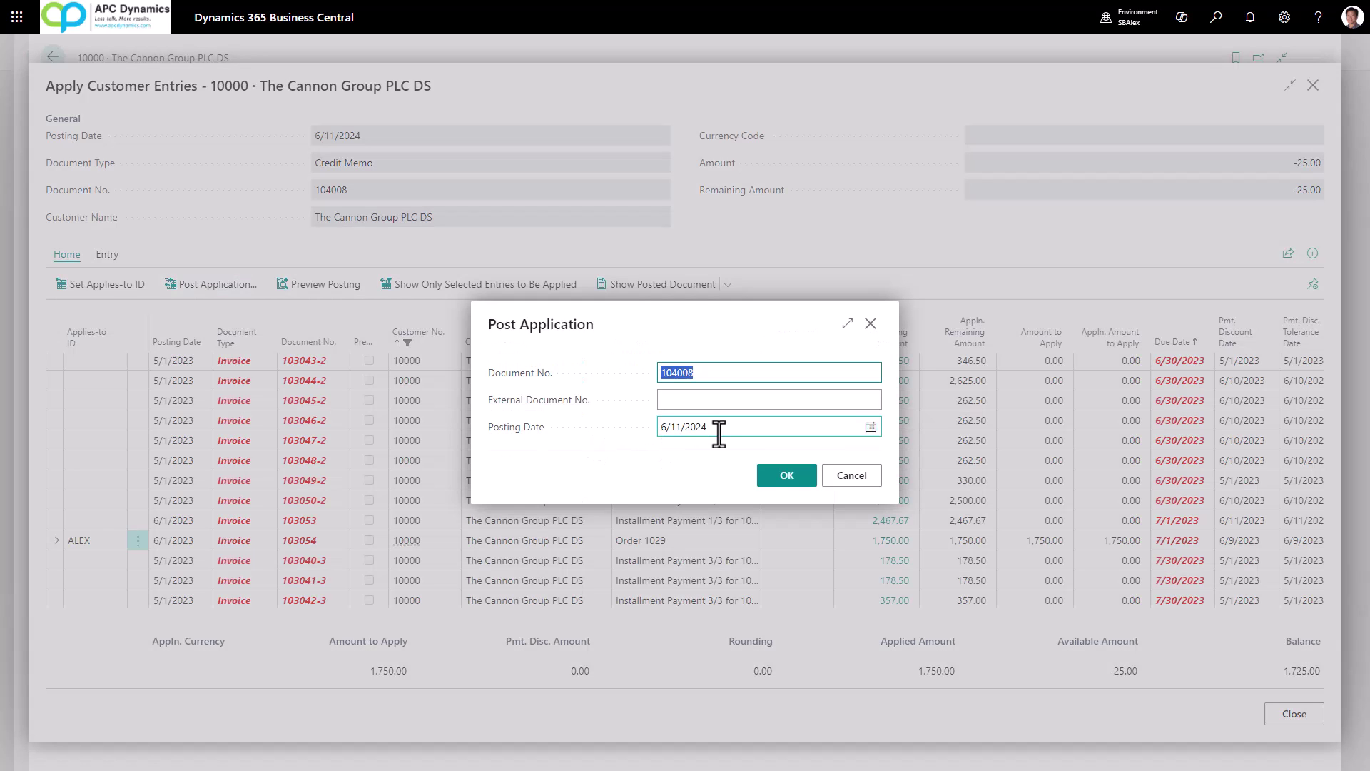
click(790, 485)
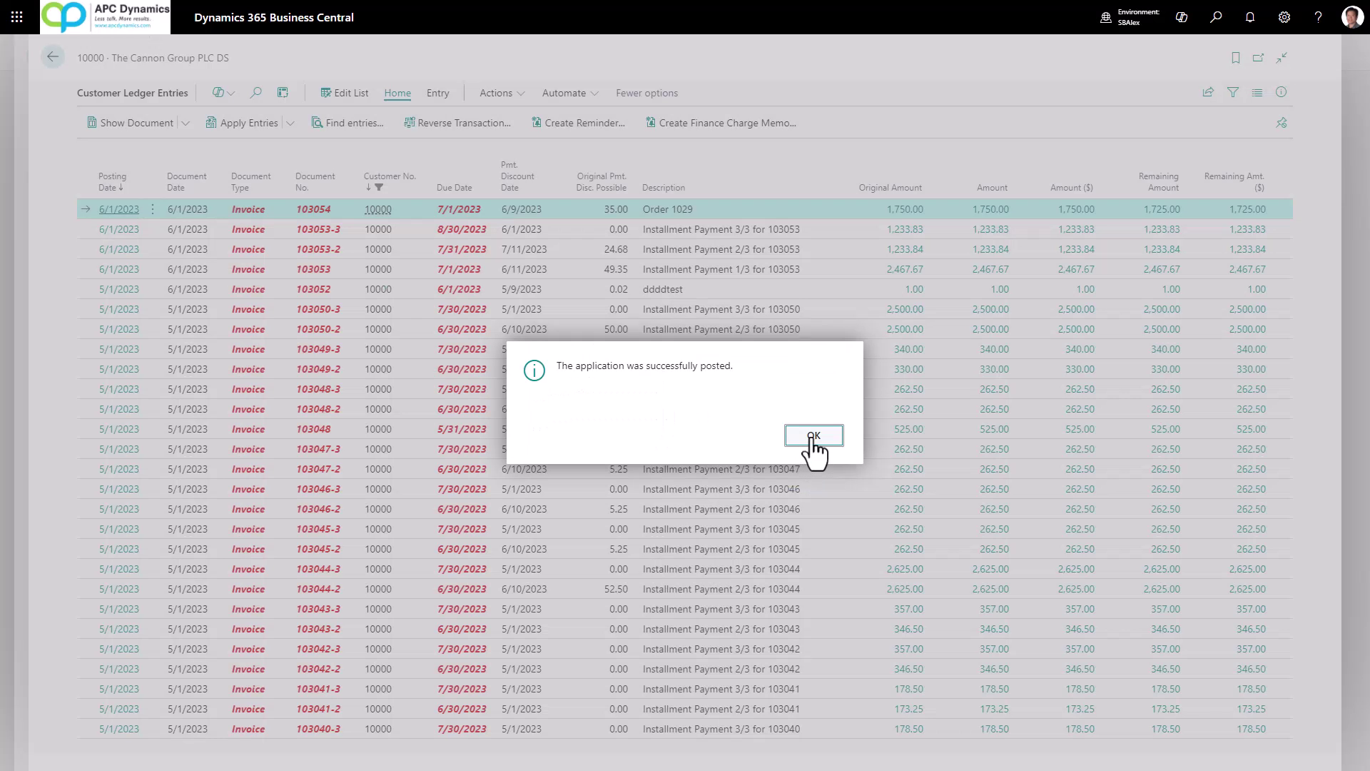
click(813, 436)
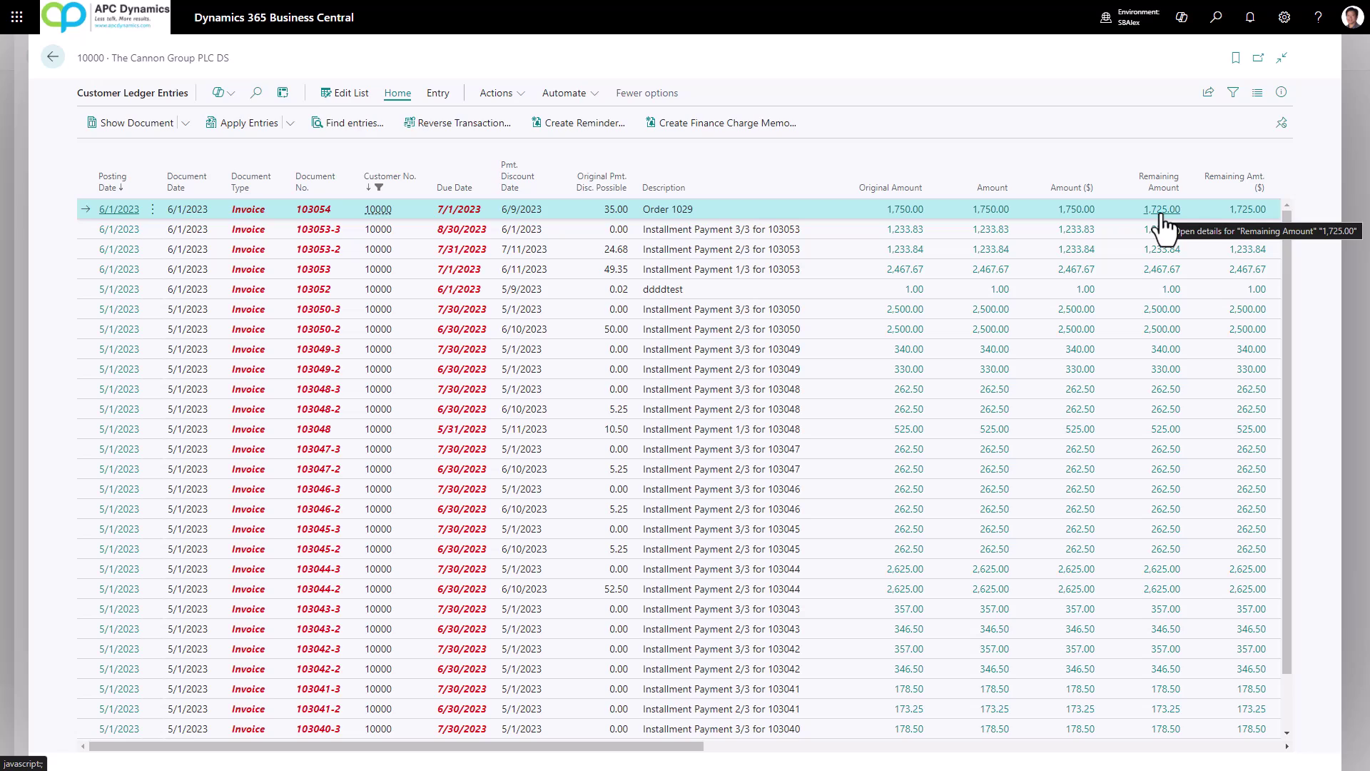
- Unapply credit memo 104008 from invoice 103054, confirm the correcting entries and return to the customer card
click(438, 93)
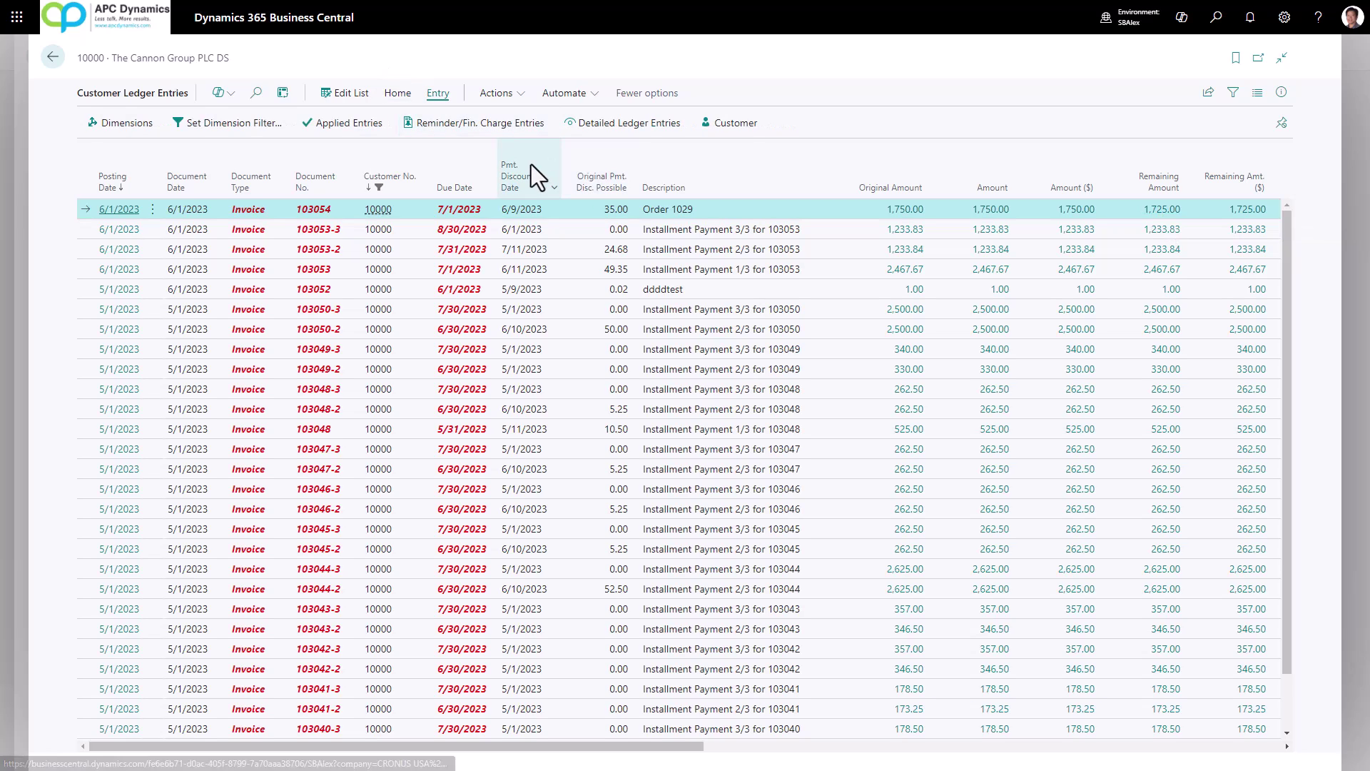
mouse_move(531, 165)
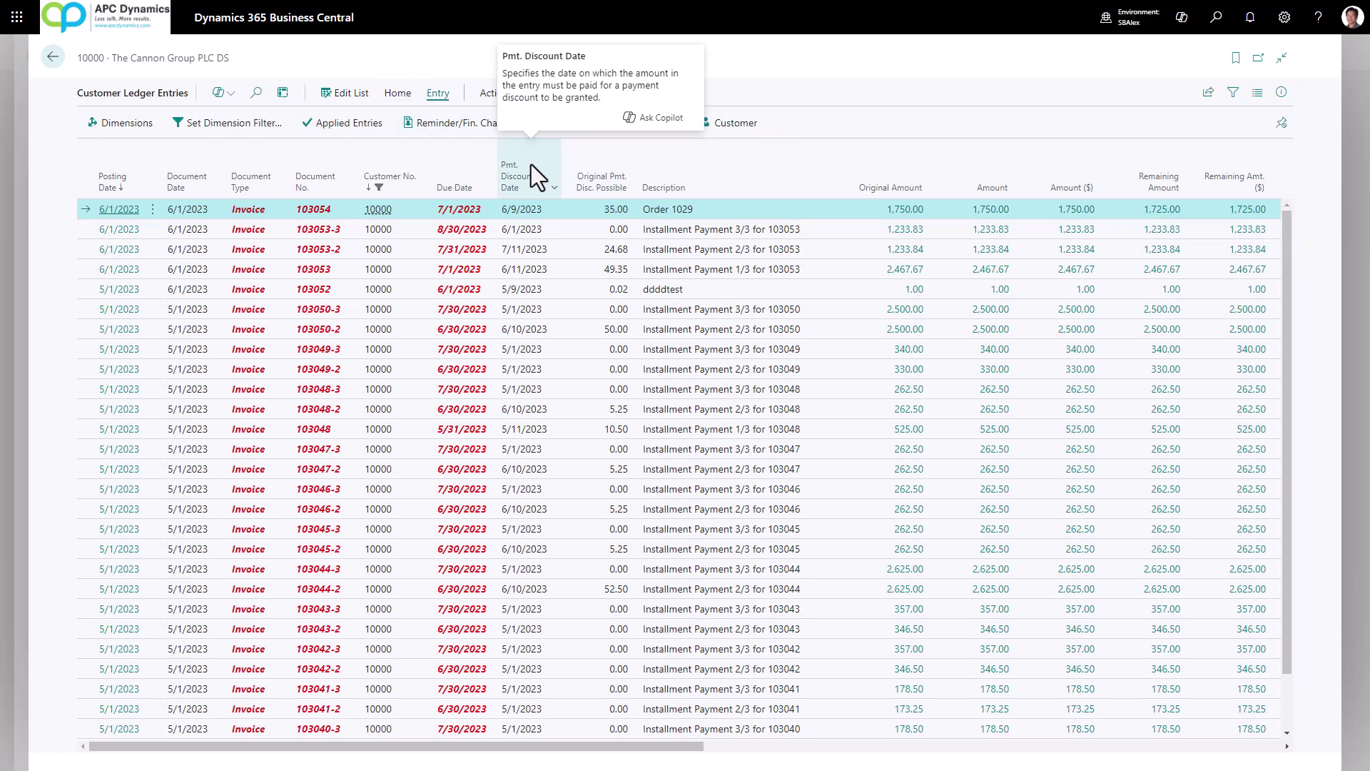
click(398, 94)
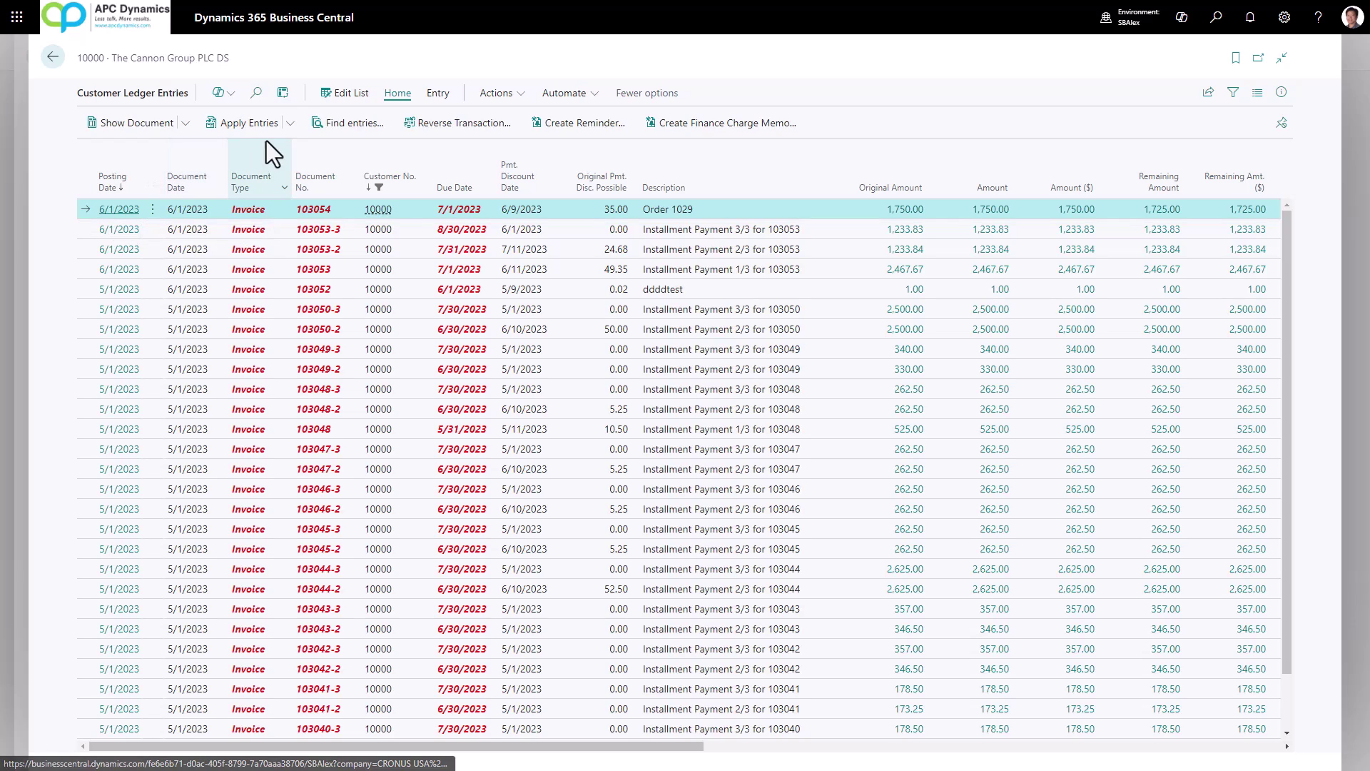
click(290, 126)
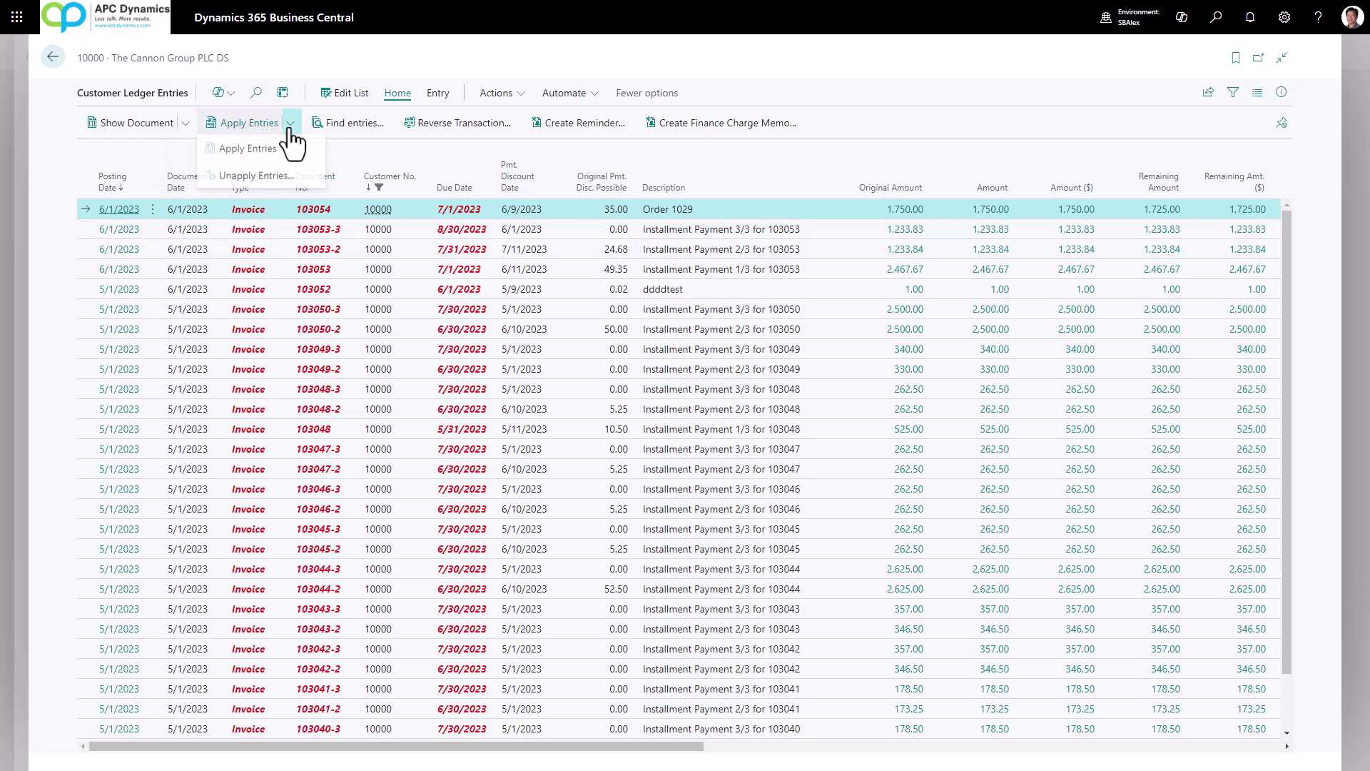
click(264, 178)
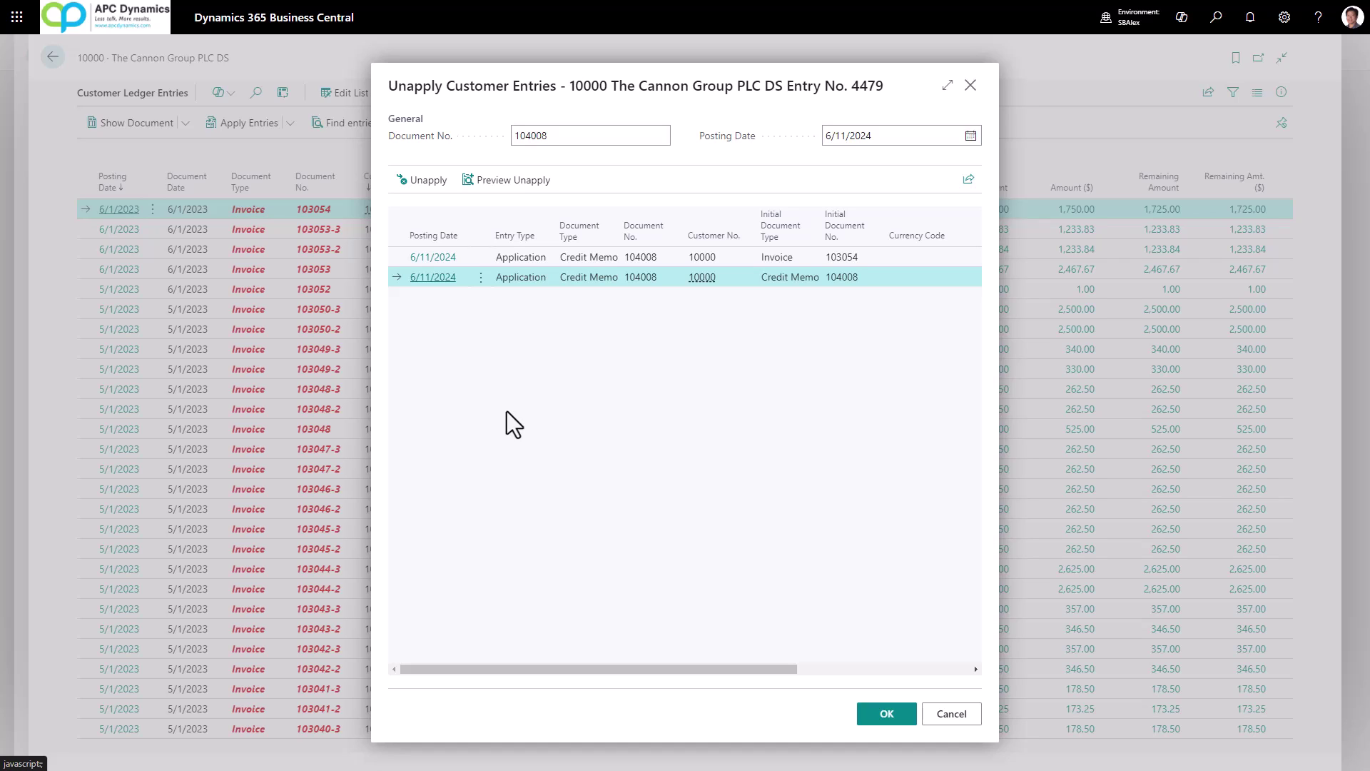
click(427, 180)
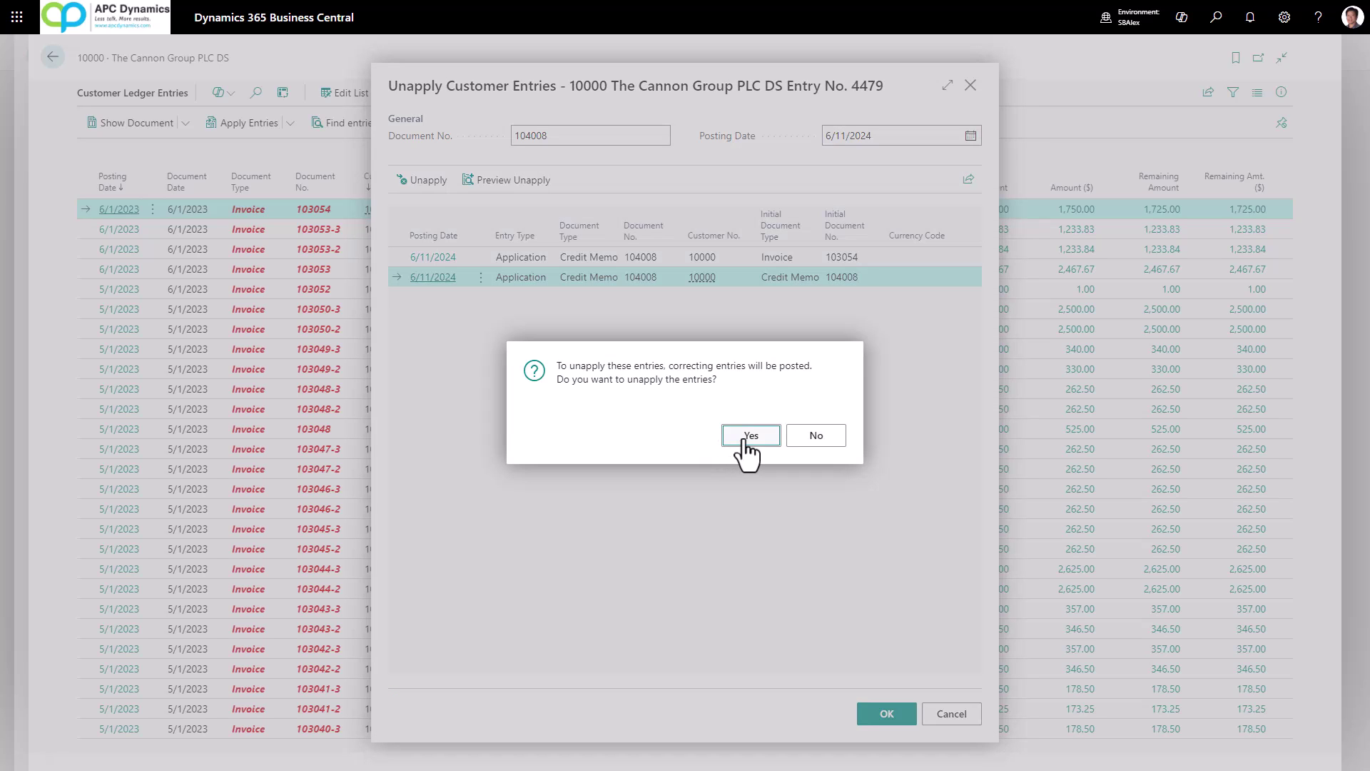
click(746, 441)
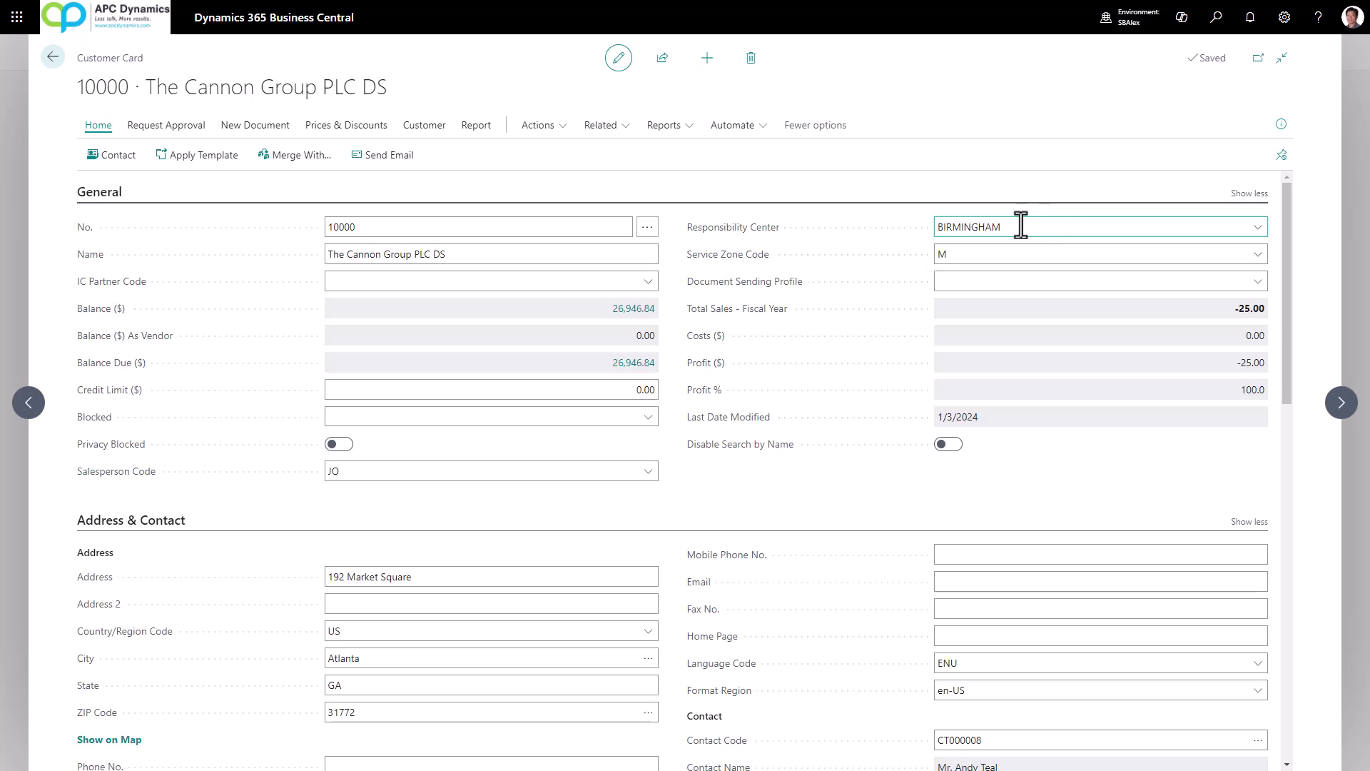
- Open the complete list of customer ledger entries, including closed ones, from The Cannon Group's customer history
click(601, 125)
mouse_move(602, 158)
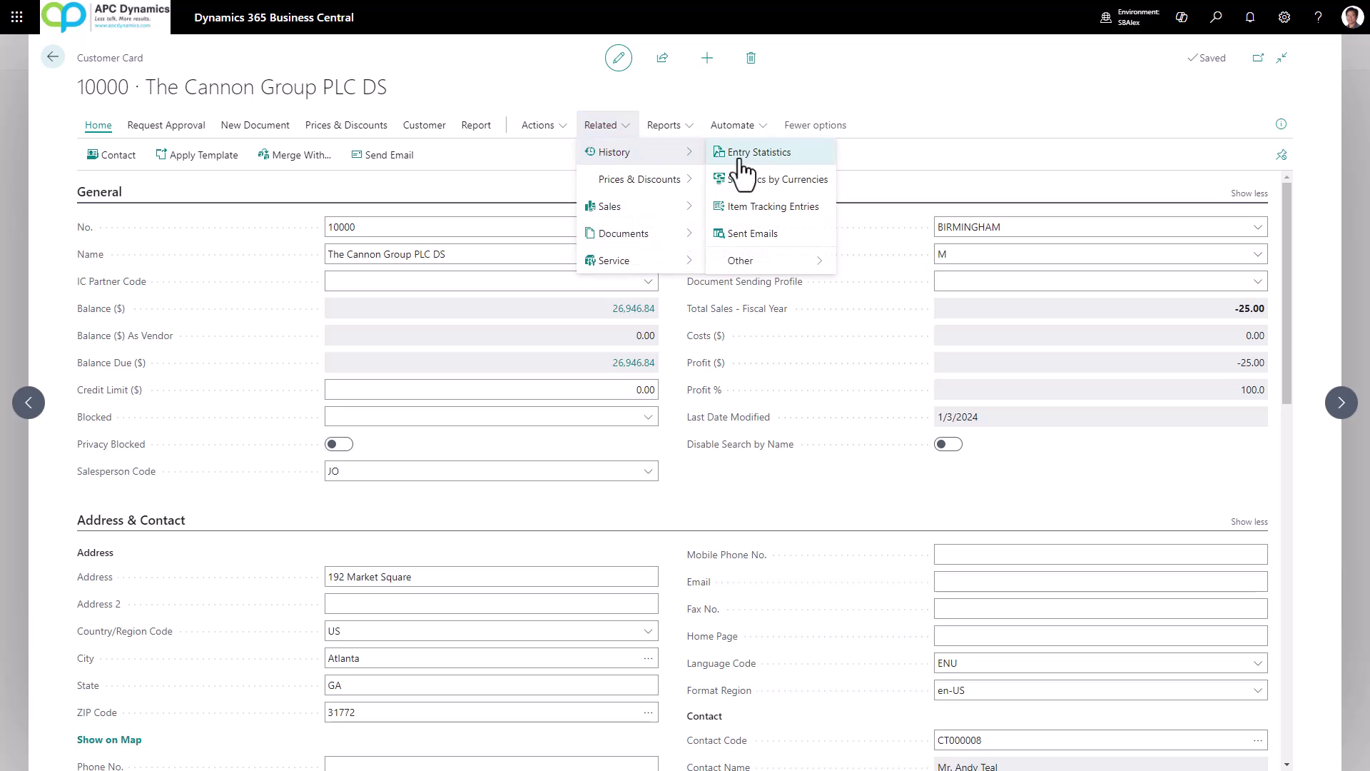
mouse_move(780, 270)
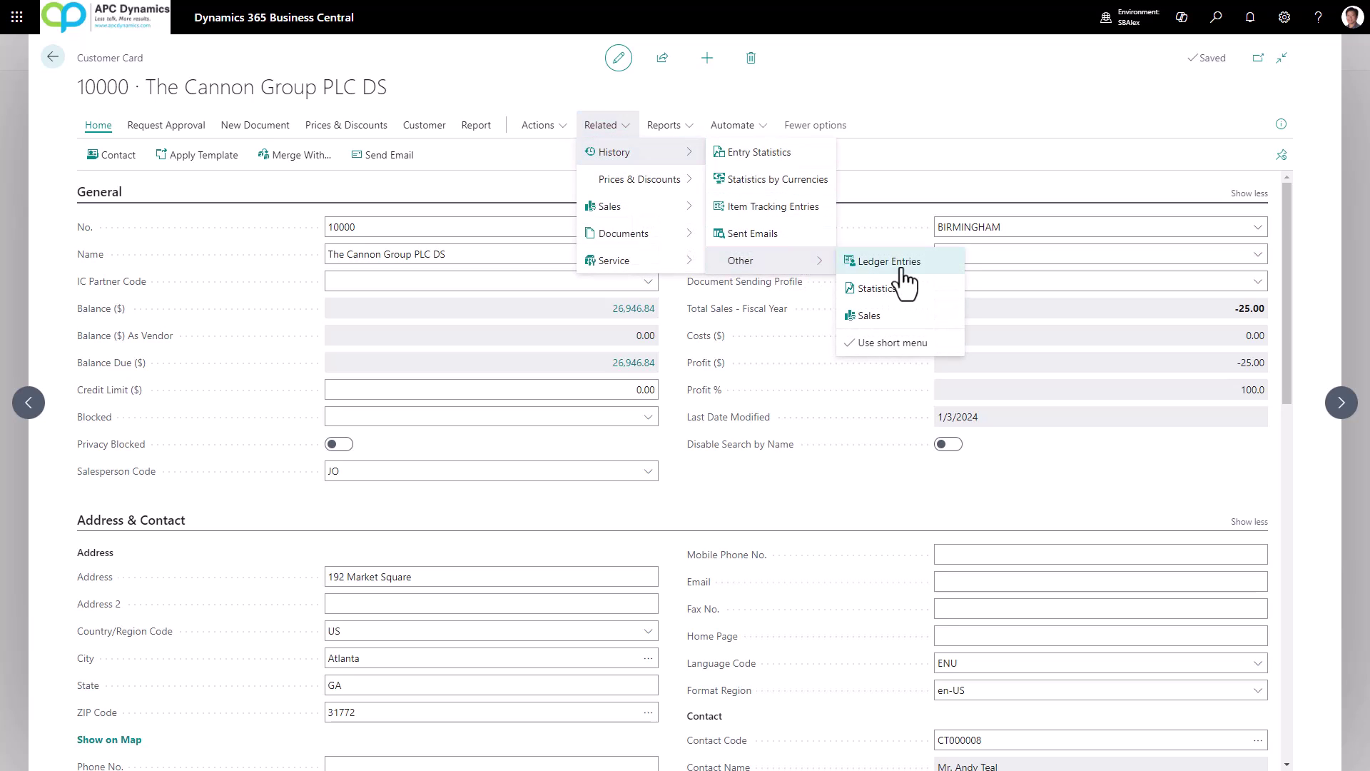
click(867, 261)
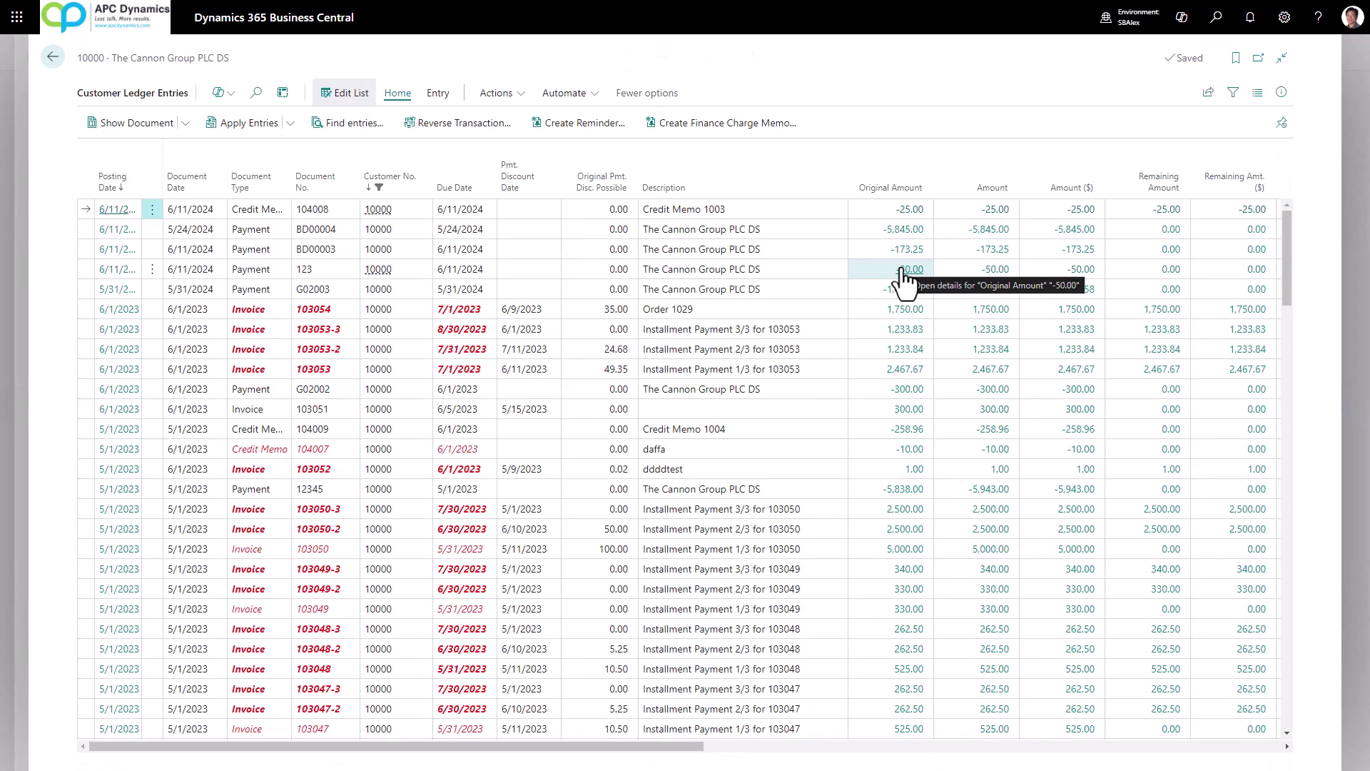
- Show which entries payment BD00004 was applied to, and return to the customer card
click(603, 230)
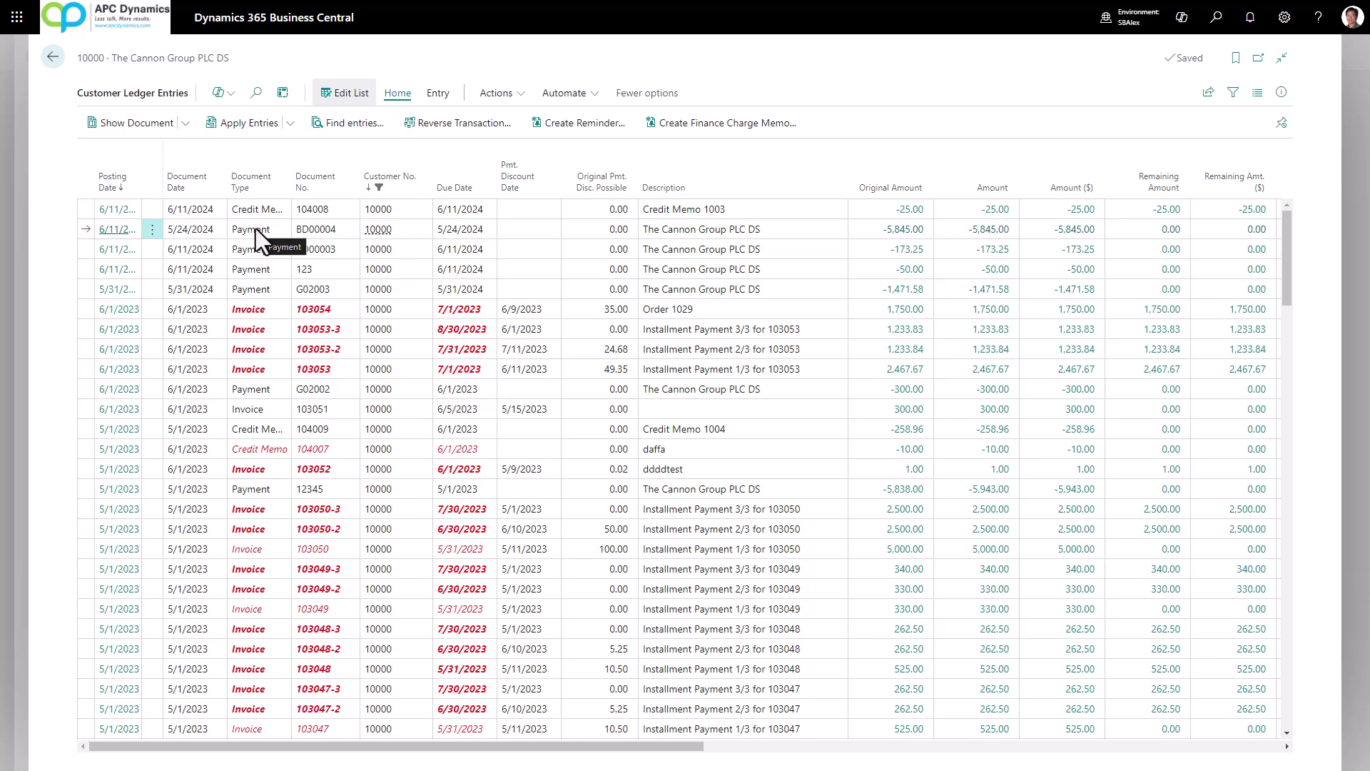
click(435, 94)
click(348, 124)
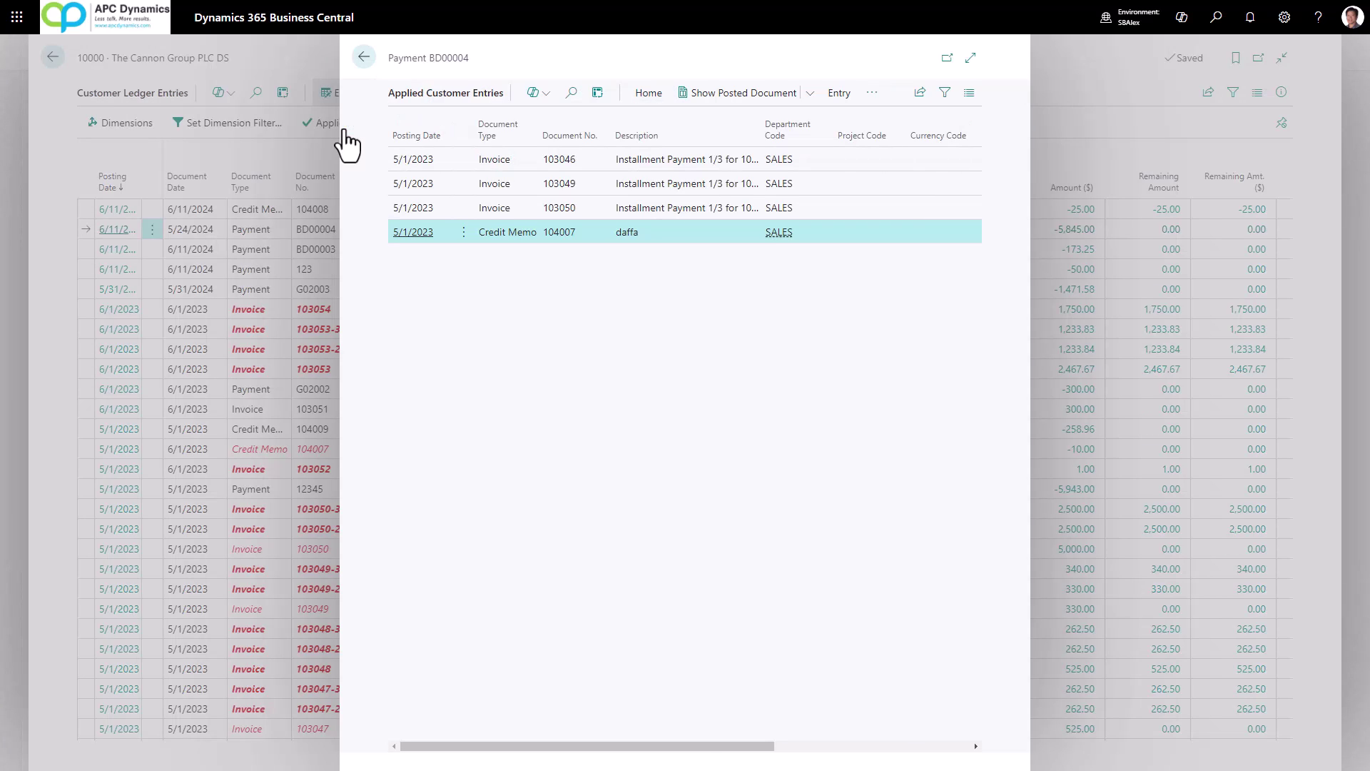
key(Escape)
key(Escape)
key(Escape)
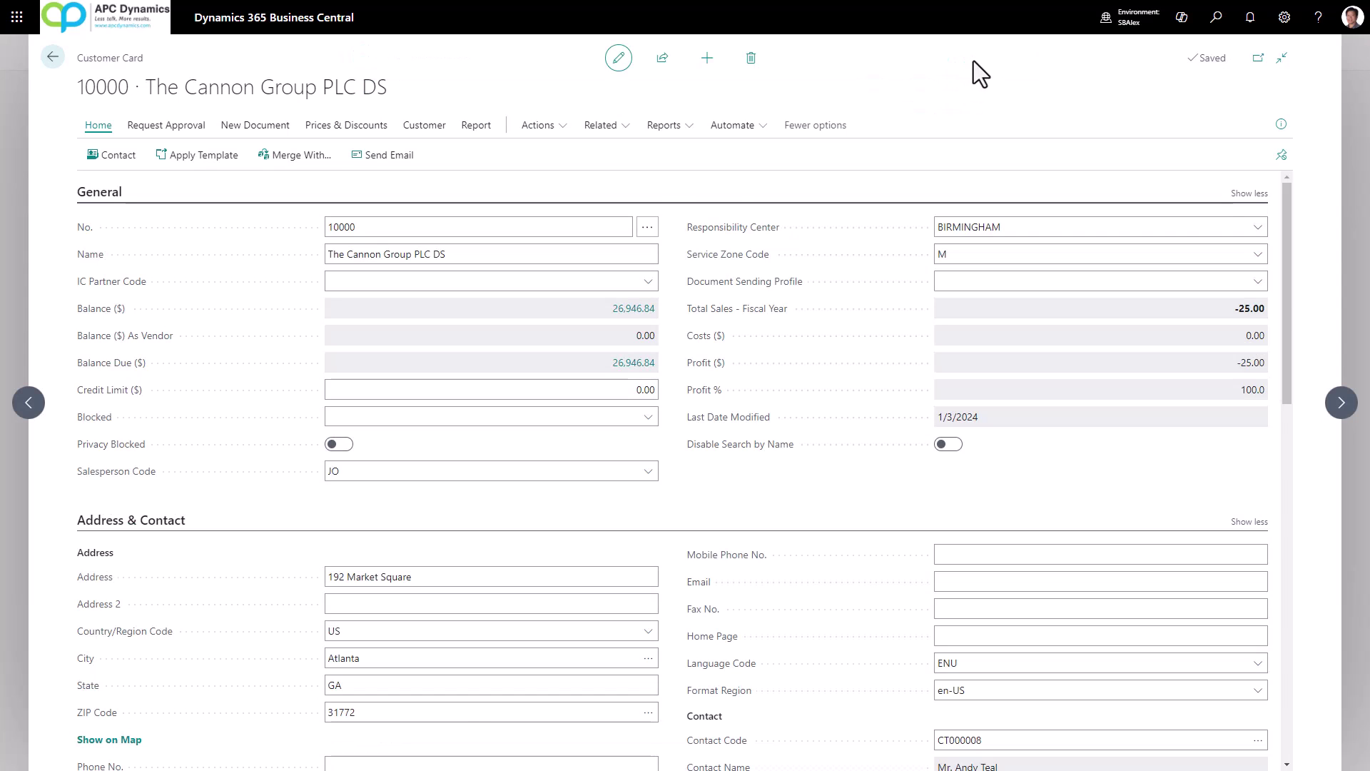